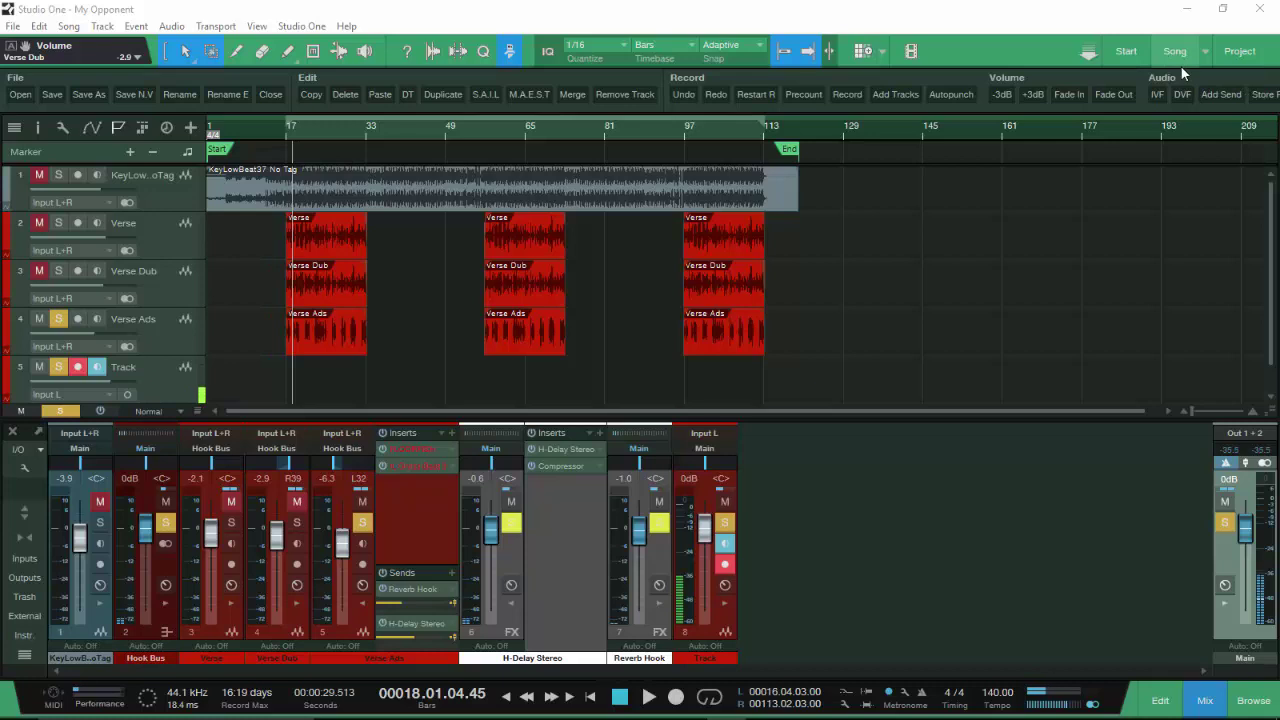
# - Open the recent song Oceans and dismiss the missing files and missing devices dialogs
pyautogui.click(1125, 56)
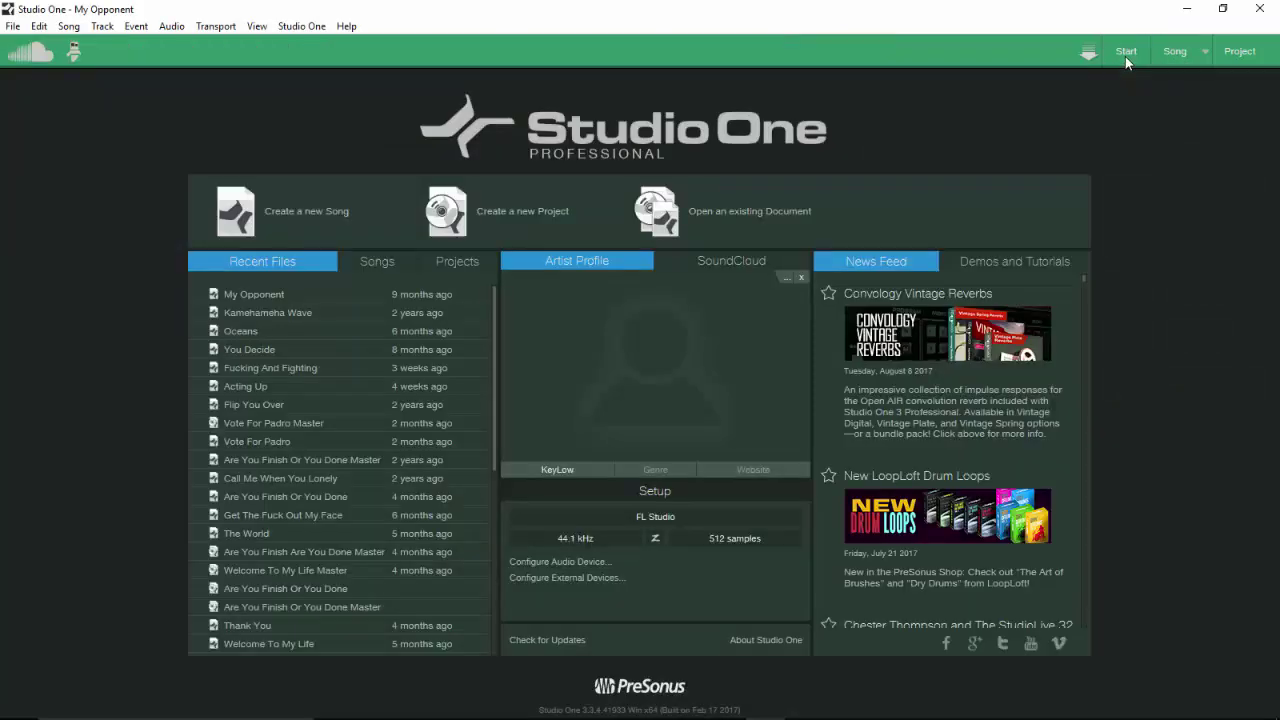
pyautogui.click(240, 333)
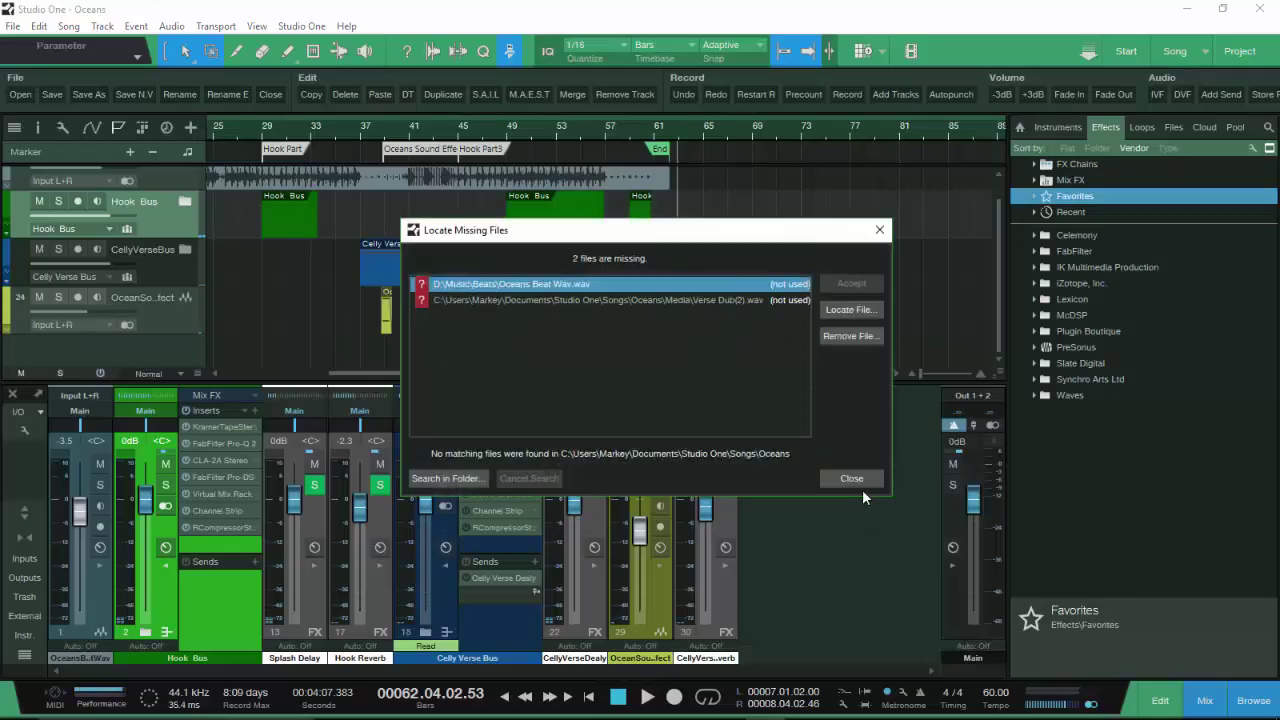
pyautogui.click(858, 480)
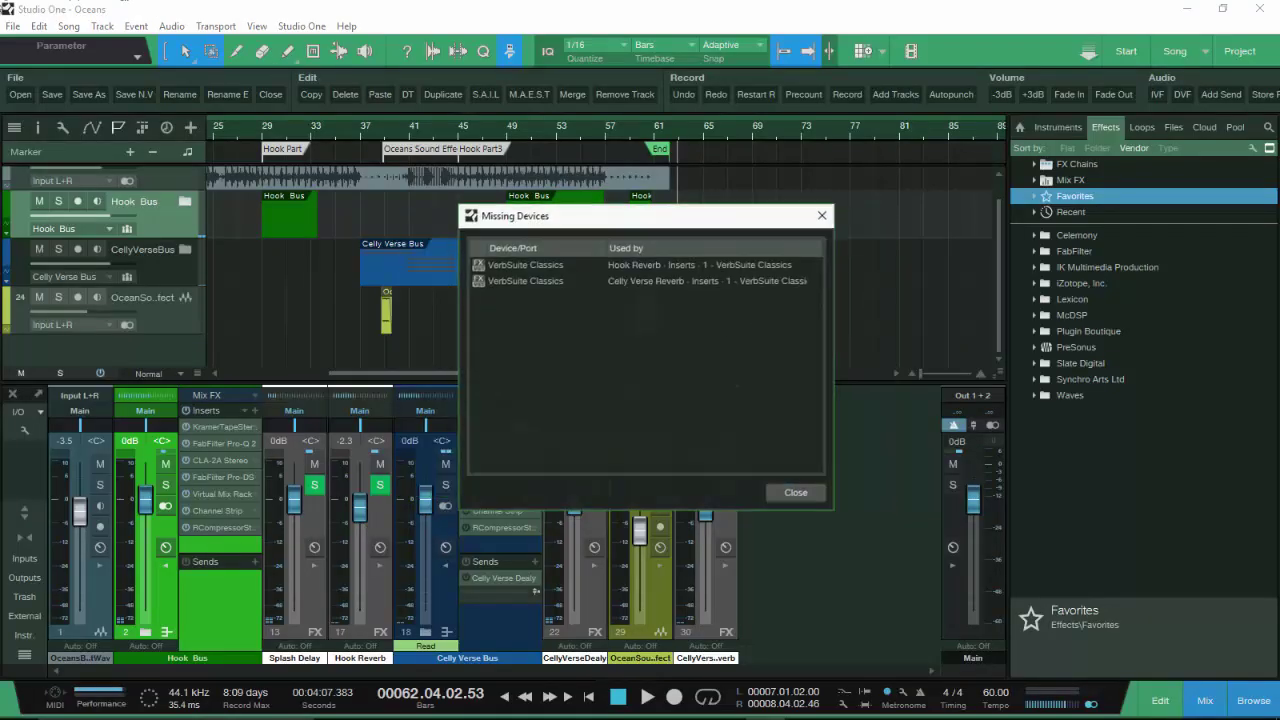
pyautogui.click(796, 493)
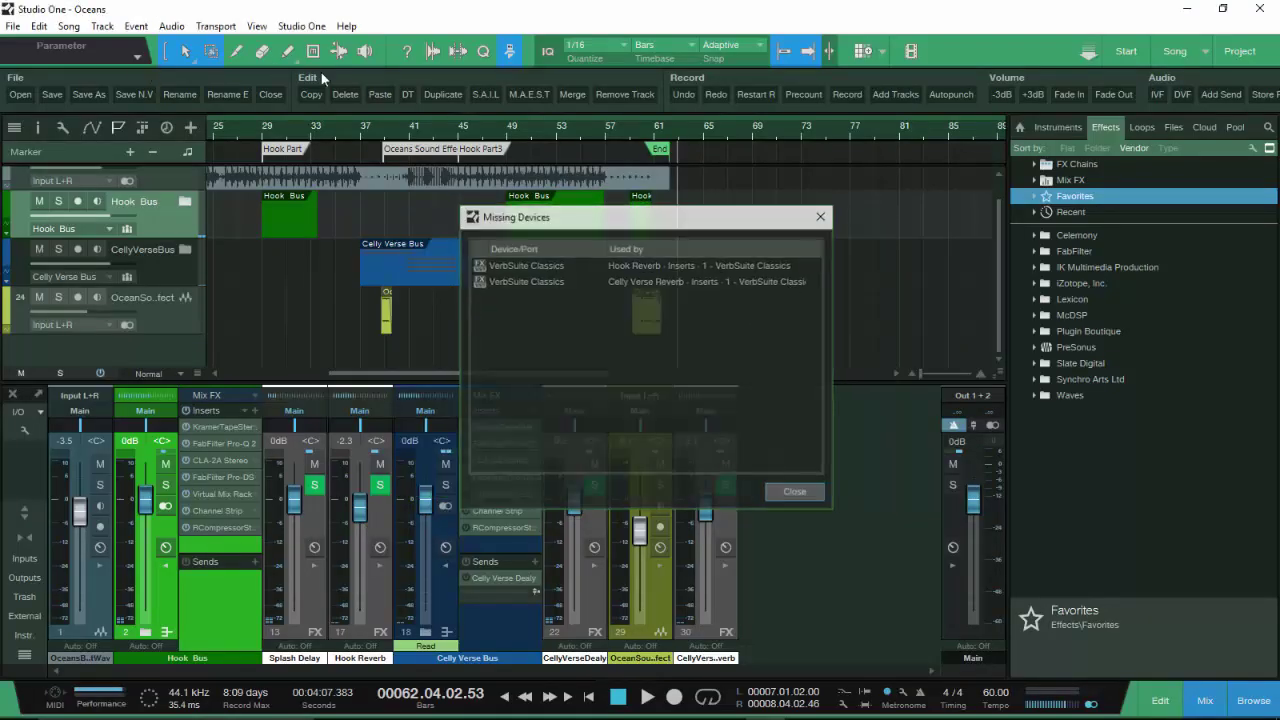
# - Add a new audio track to the Oceans song with the default track settings
pyautogui.click(115, 28)
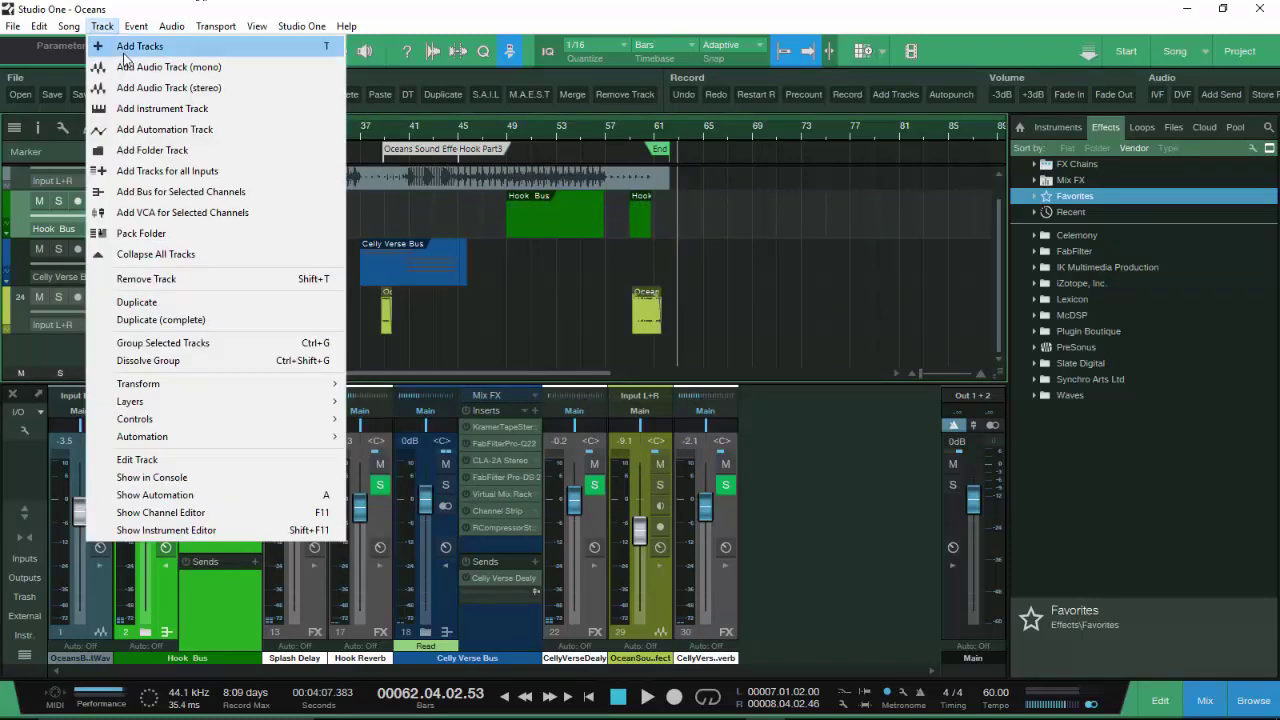
pyautogui.click(123, 47)
pyautogui.click(698, 484)
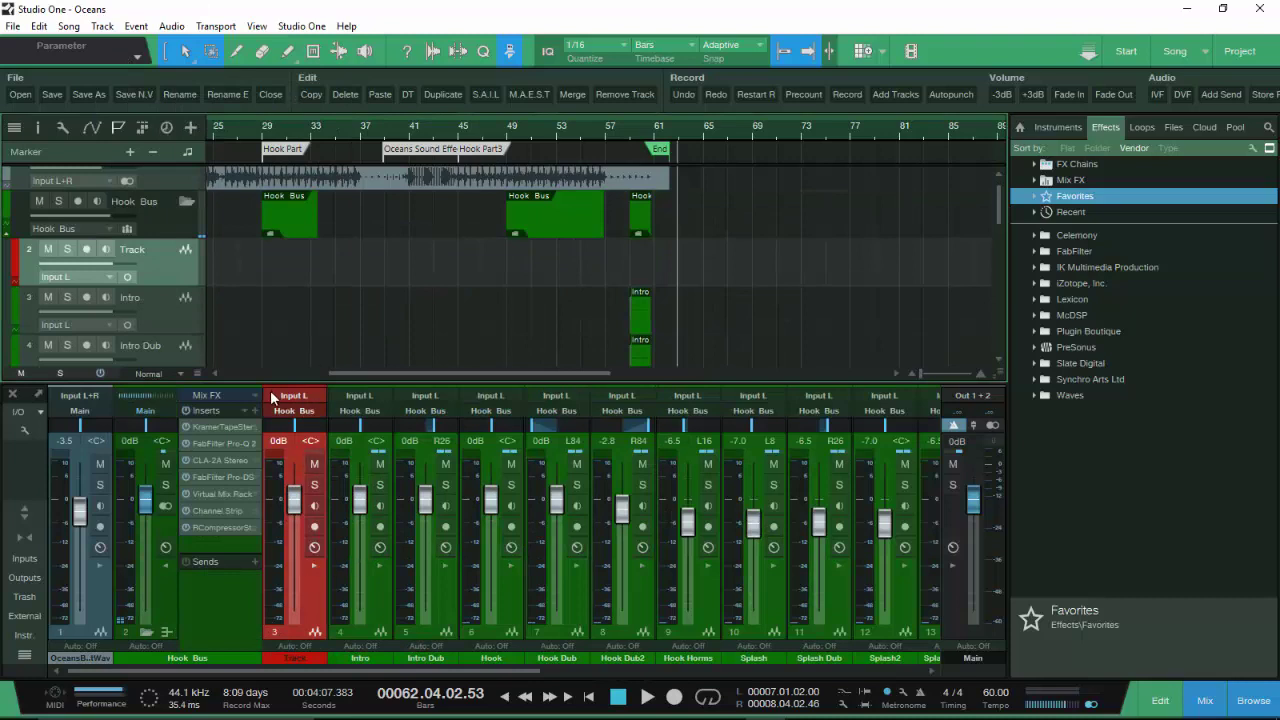
# - Route the new track's output to Main and arm it for recording
pyautogui.click(294, 410)
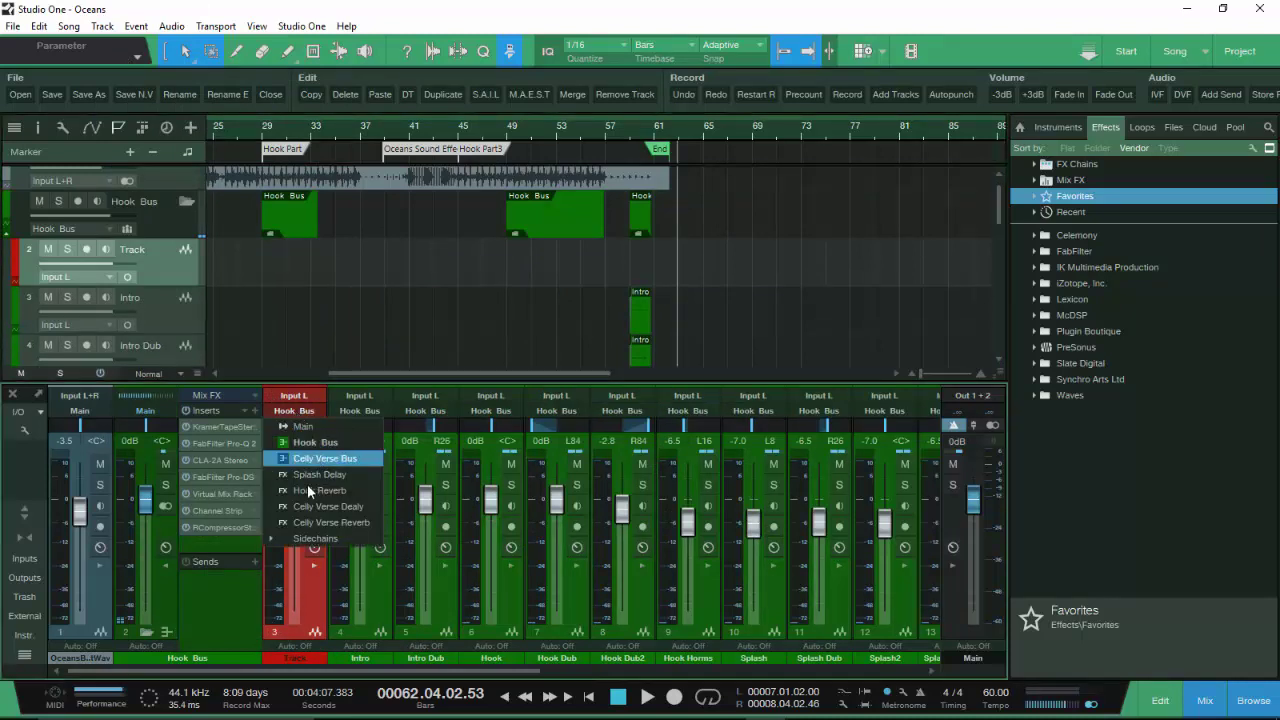
pyautogui.click(302, 426)
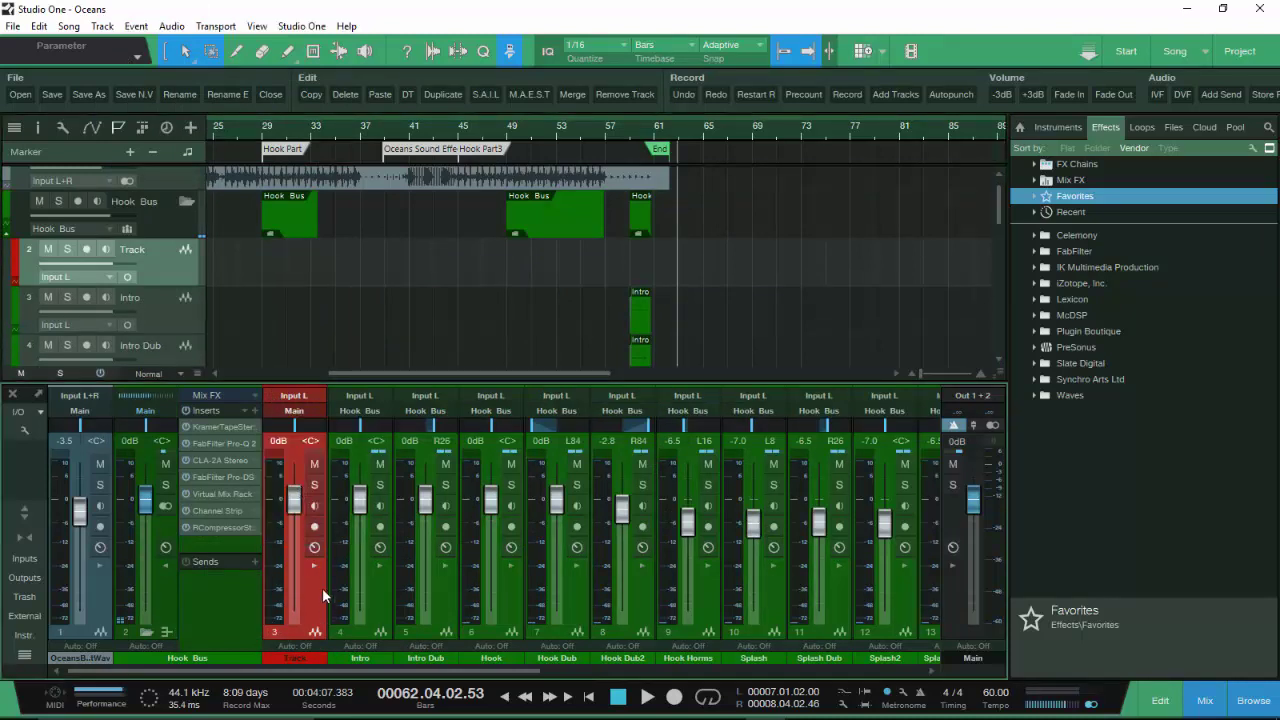
pyautogui.click(314, 528)
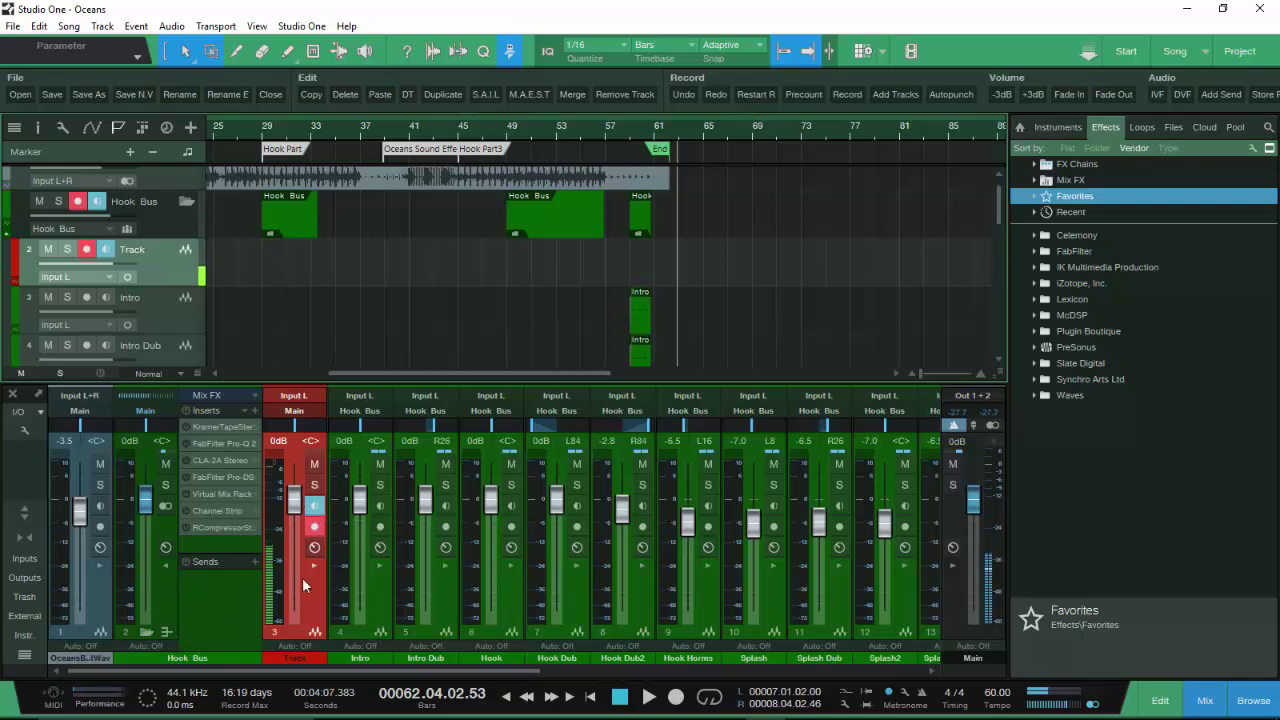
# - Inspect the inserts and sends of the Intro and Intro Dub channels, collapsing both channels again
pyautogui.click(380, 566)
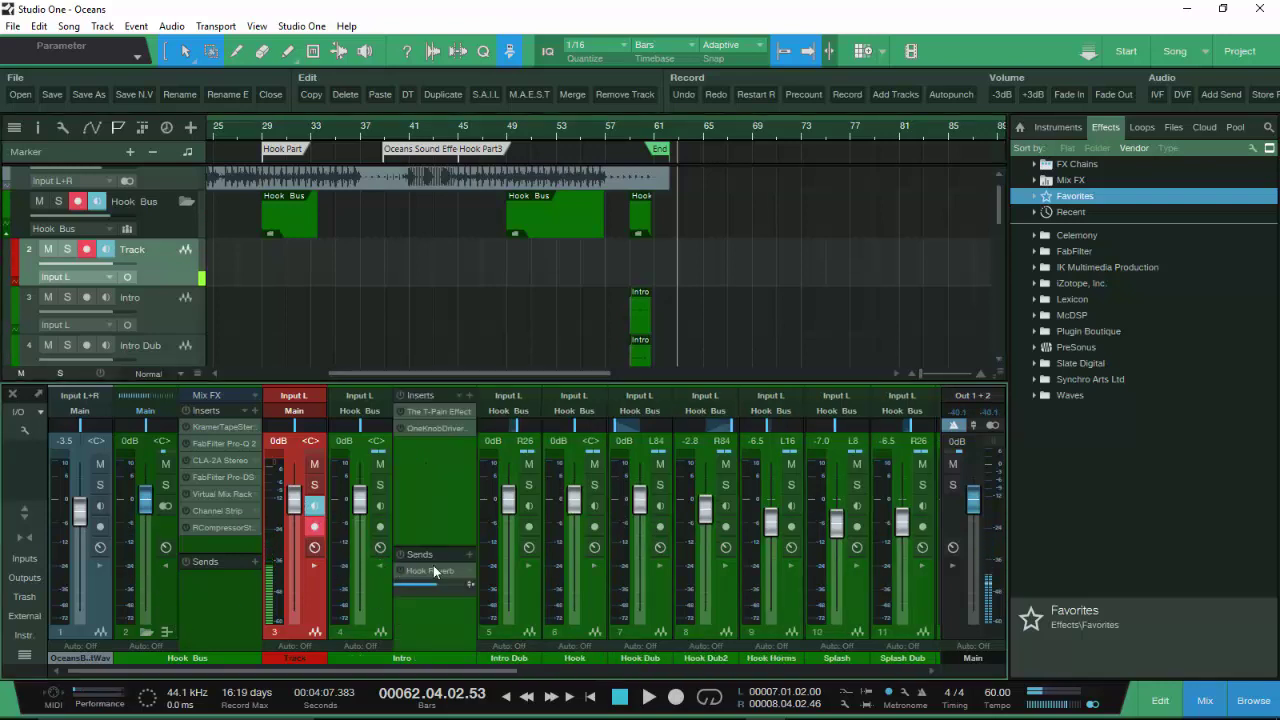
pyautogui.click(529, 566)
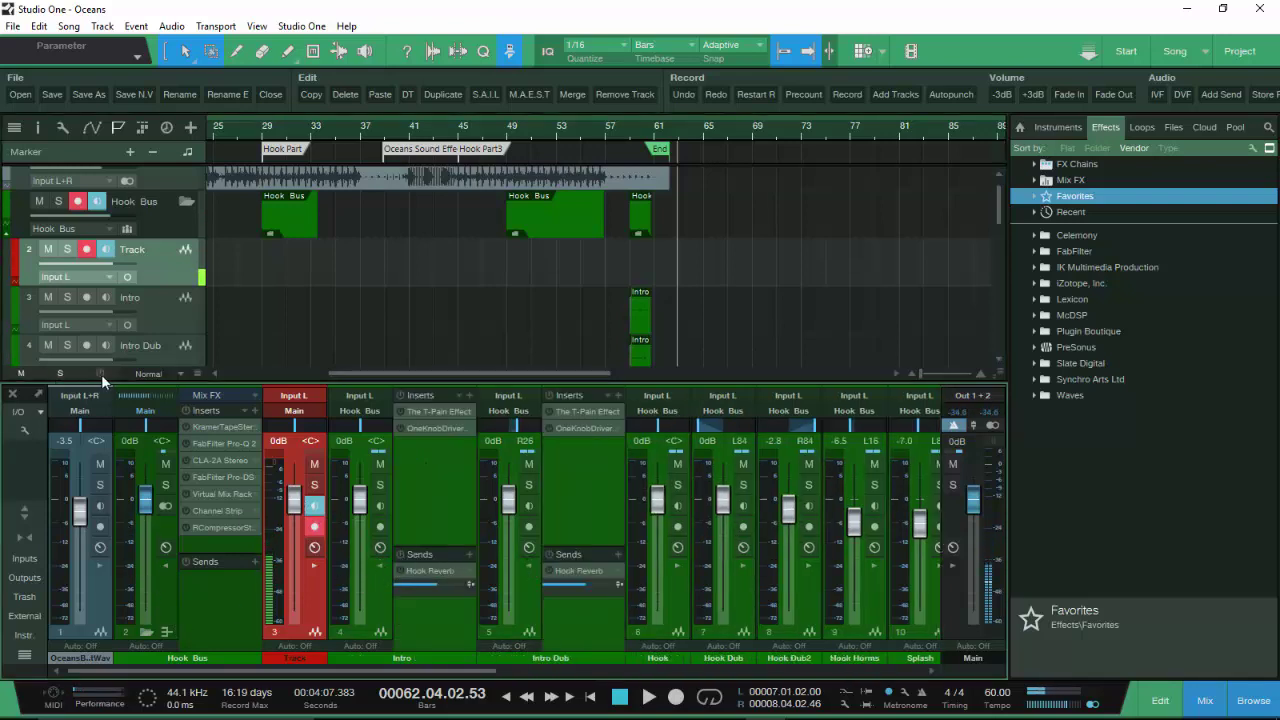
pyautogui.click(380, 566)
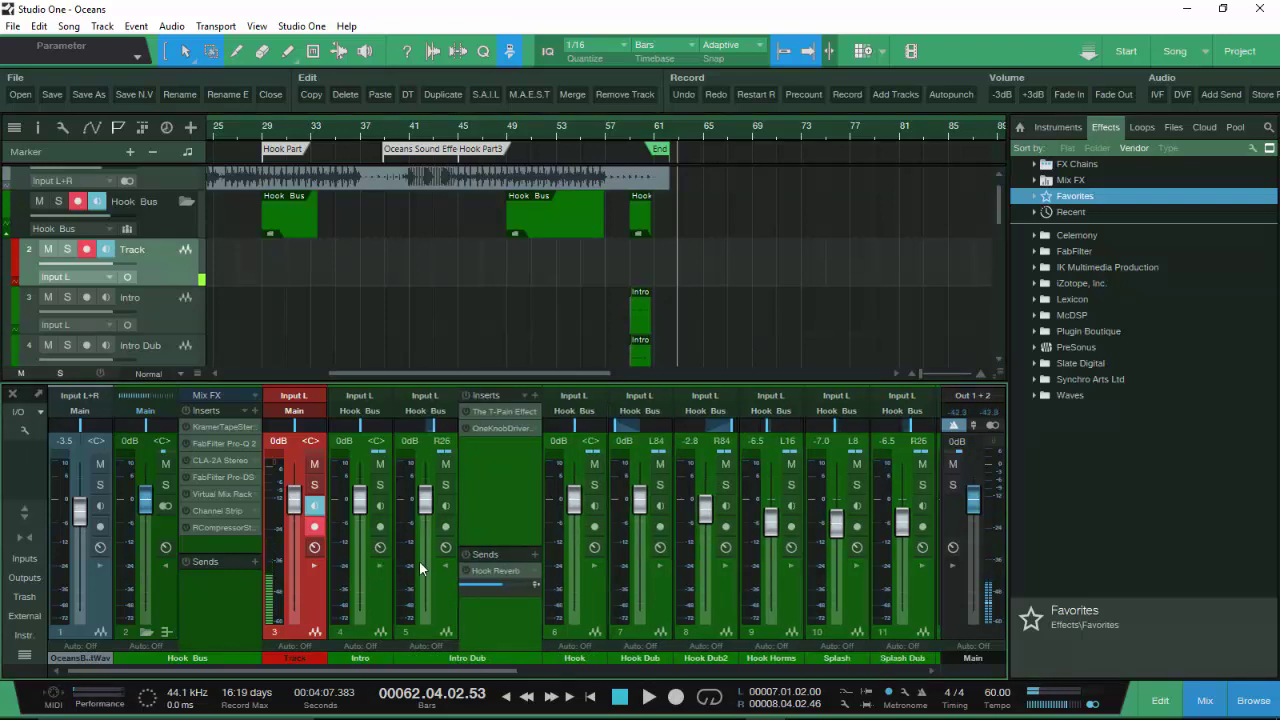
pyautogui.click(467, 570)
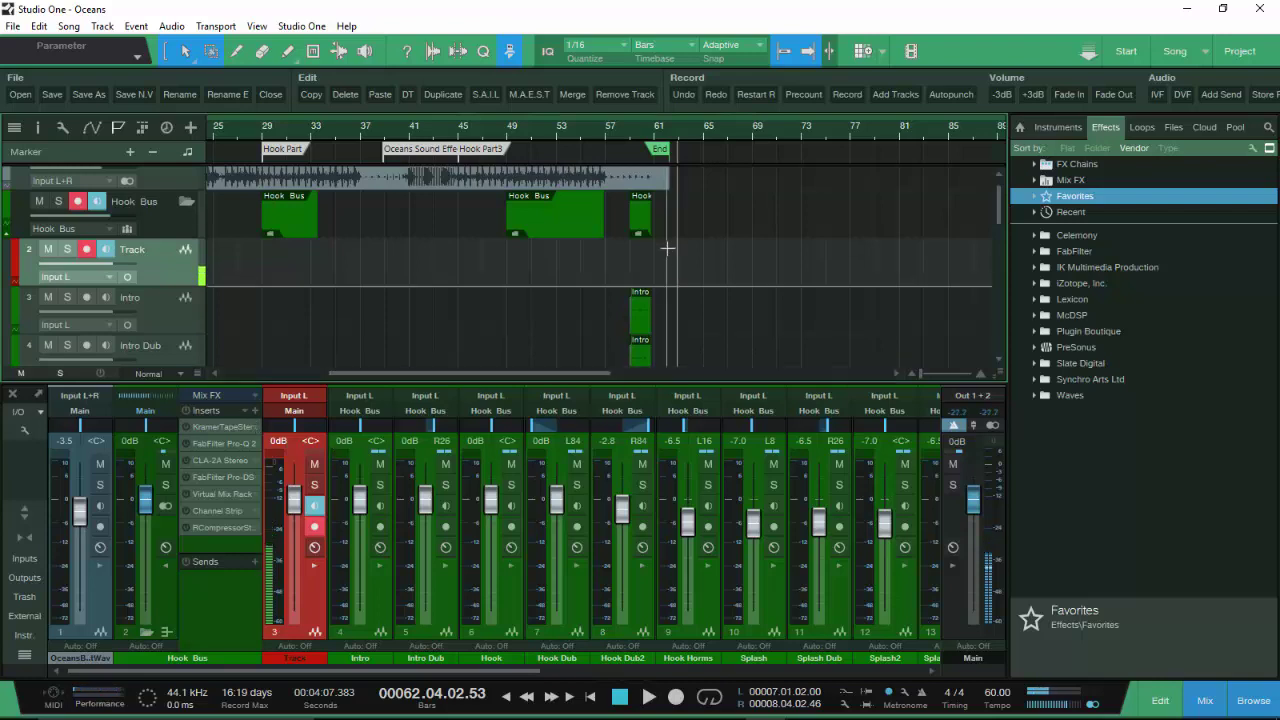
# - Examine the Hook Bus tracks and their clips along the timeline around the Hook Part marker
pyautogui.scroll(1, 540, 215)
pyautogui.scroll(-3, 398, 235)
pyautogui.scroll(2, 398, 235)
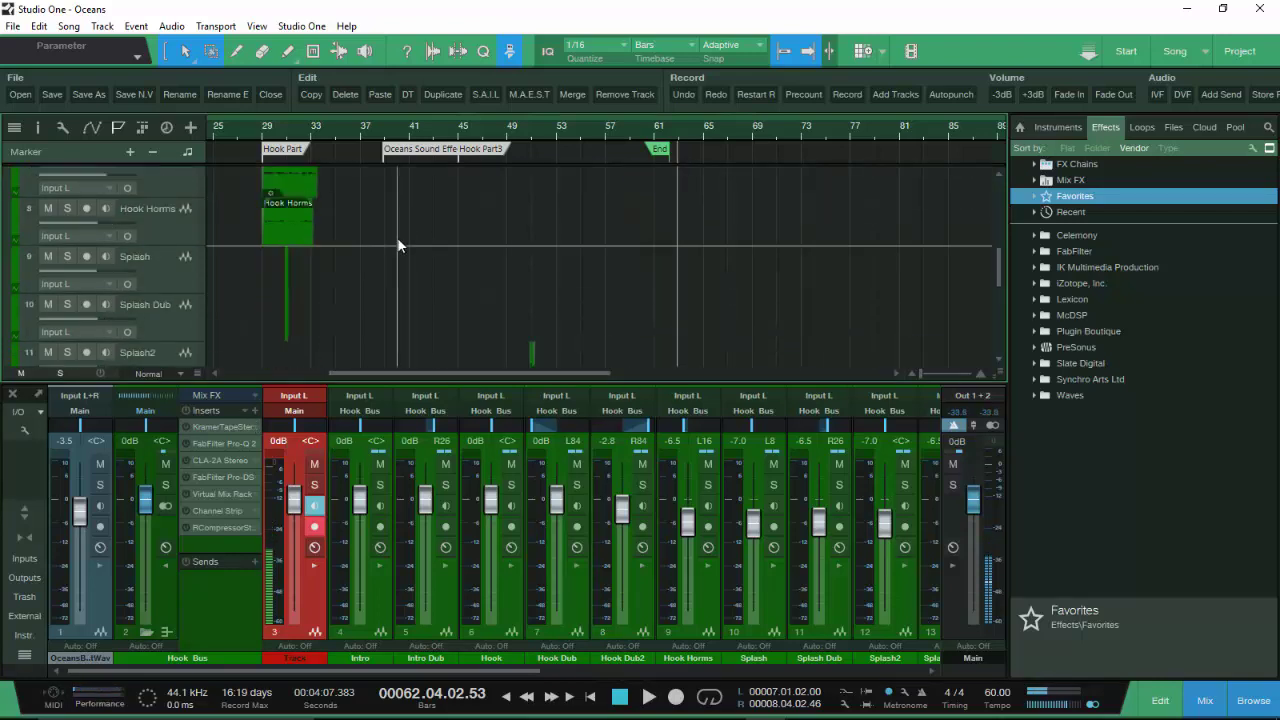
pyautogui.scroll(-2, 400, 237)
pyautogui.moveTo(272, 137); pyautogui.dragTo(272, 330)
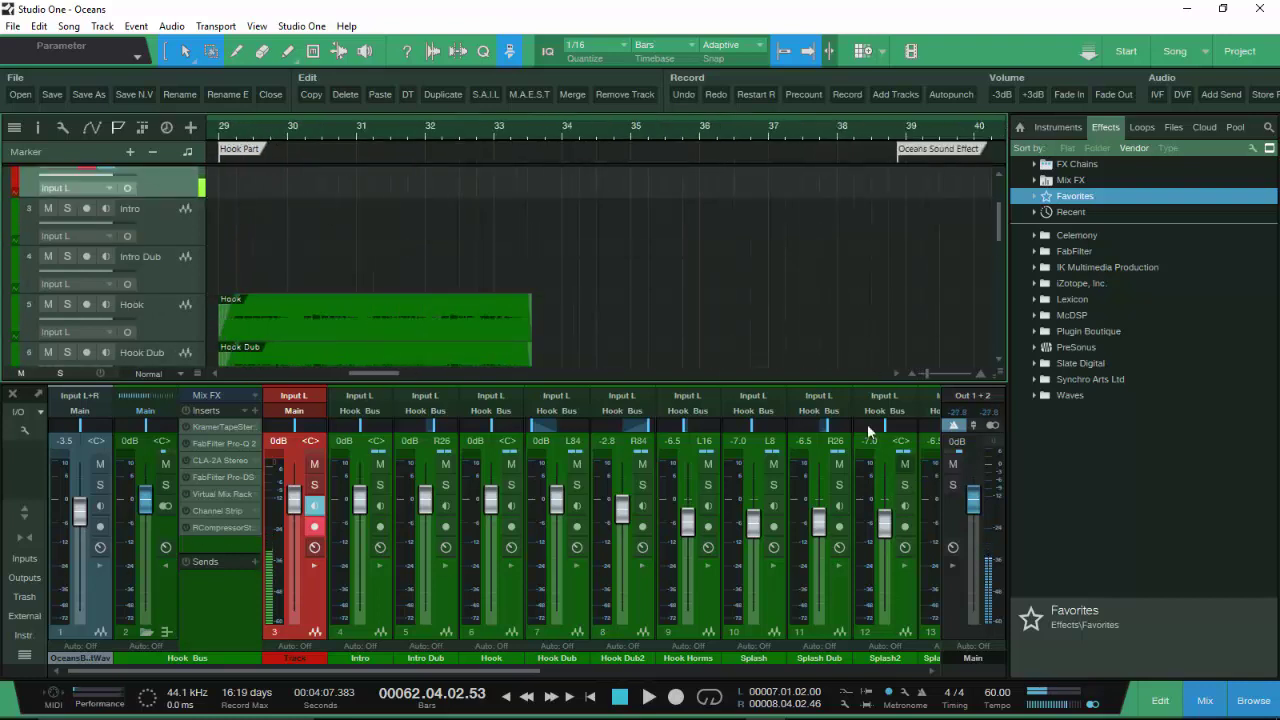
pyautogui.scroll(3, 370, 330)
pyautogui.moveTo(368, 381); pyautogui.dragTo(351, 374)
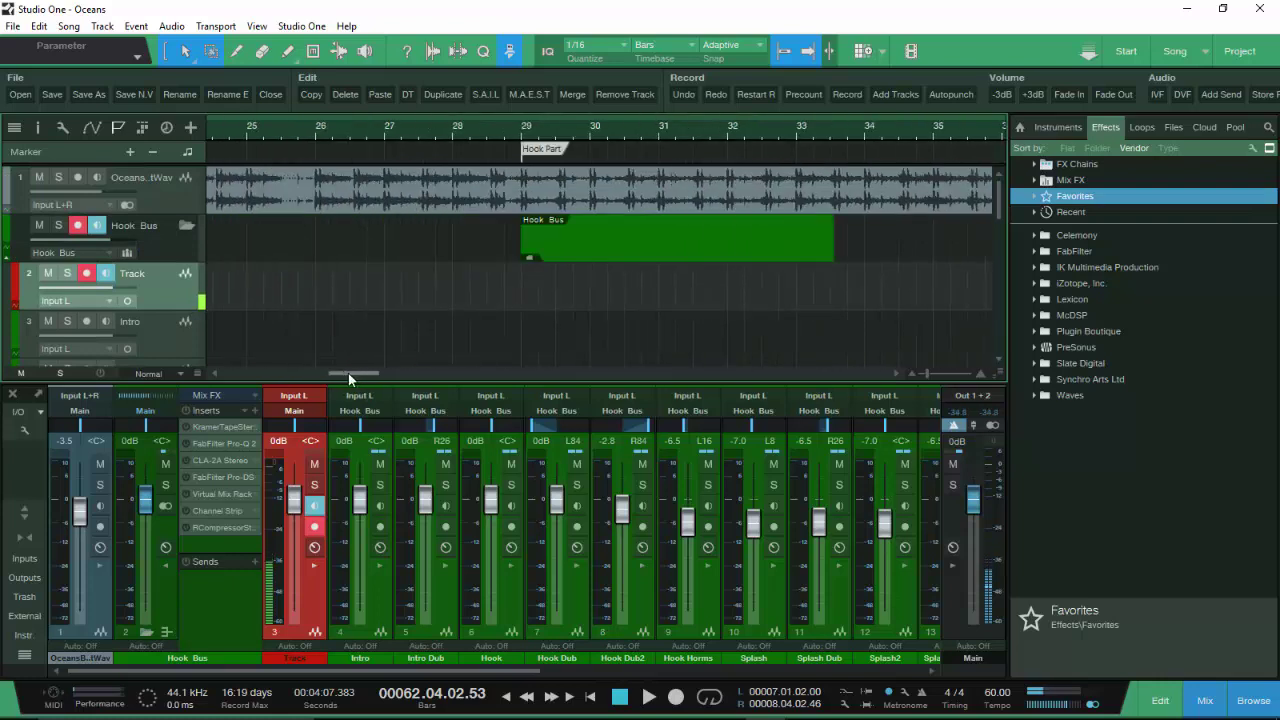
pyautogui.scroll(-2, 511, 305)
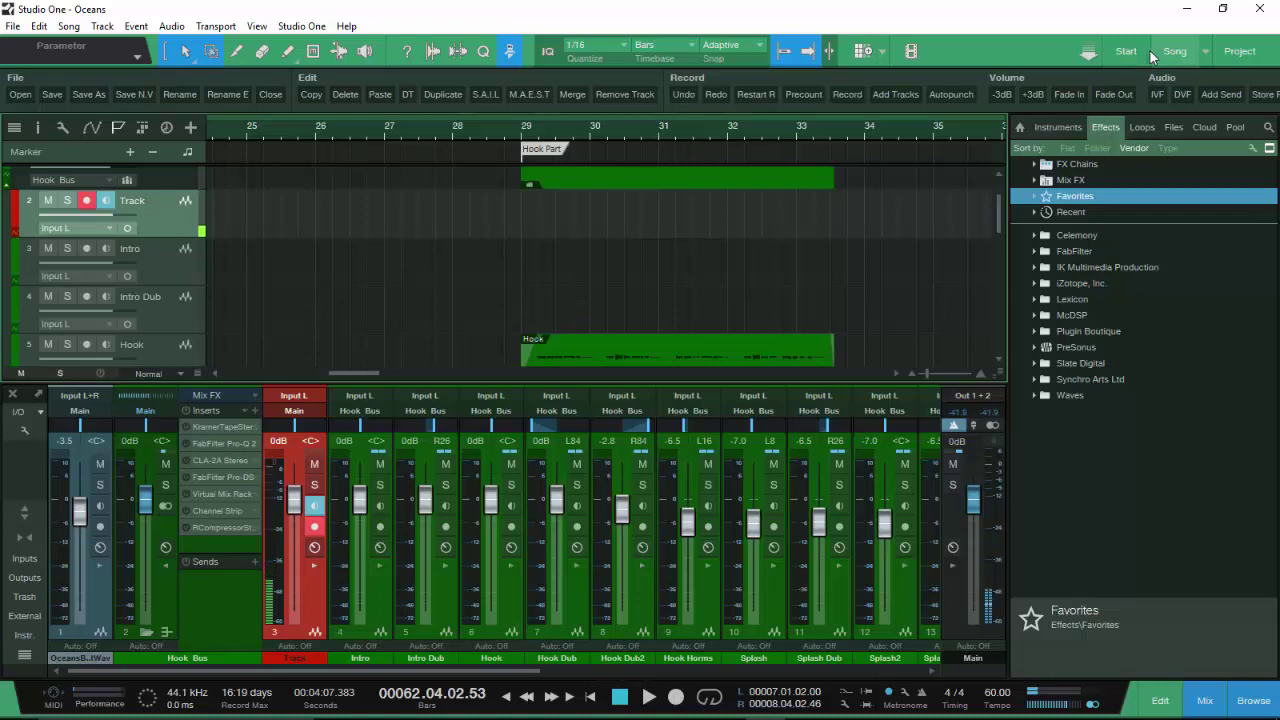
# - Switch to the open song My Opponent
pyautogui.click(1207, 50)
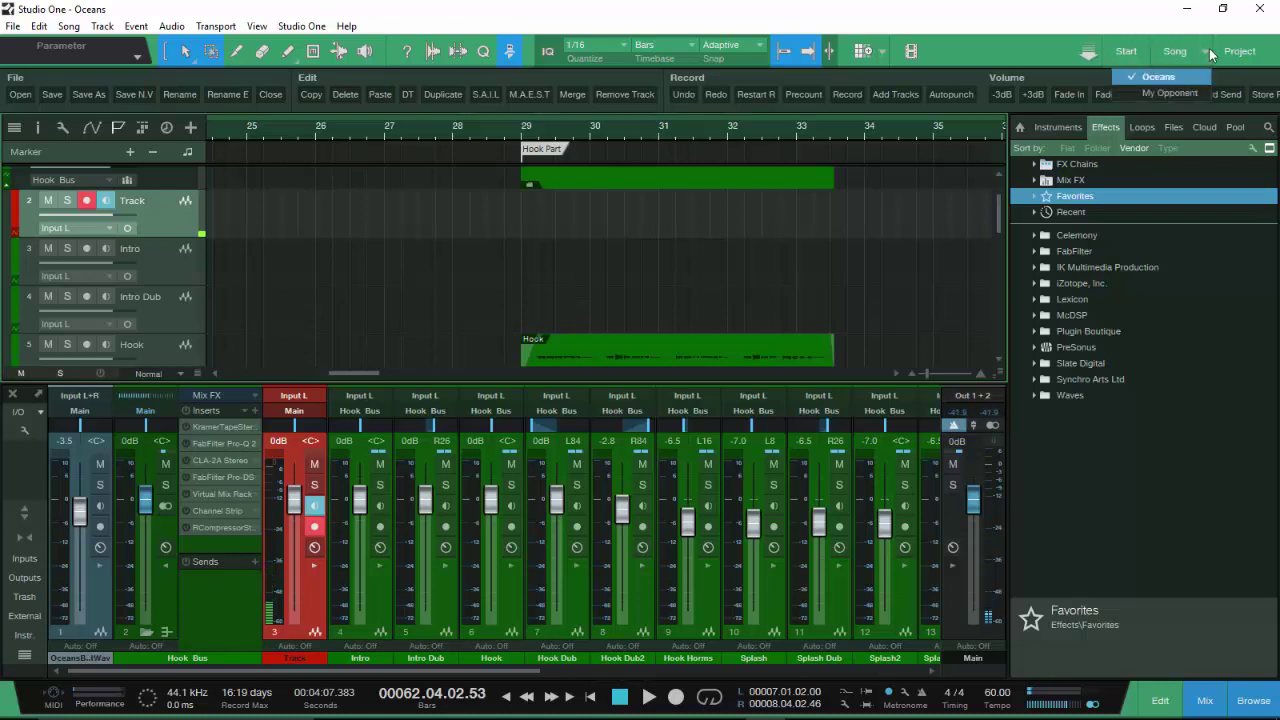
pyautogui.click(1169, 92)
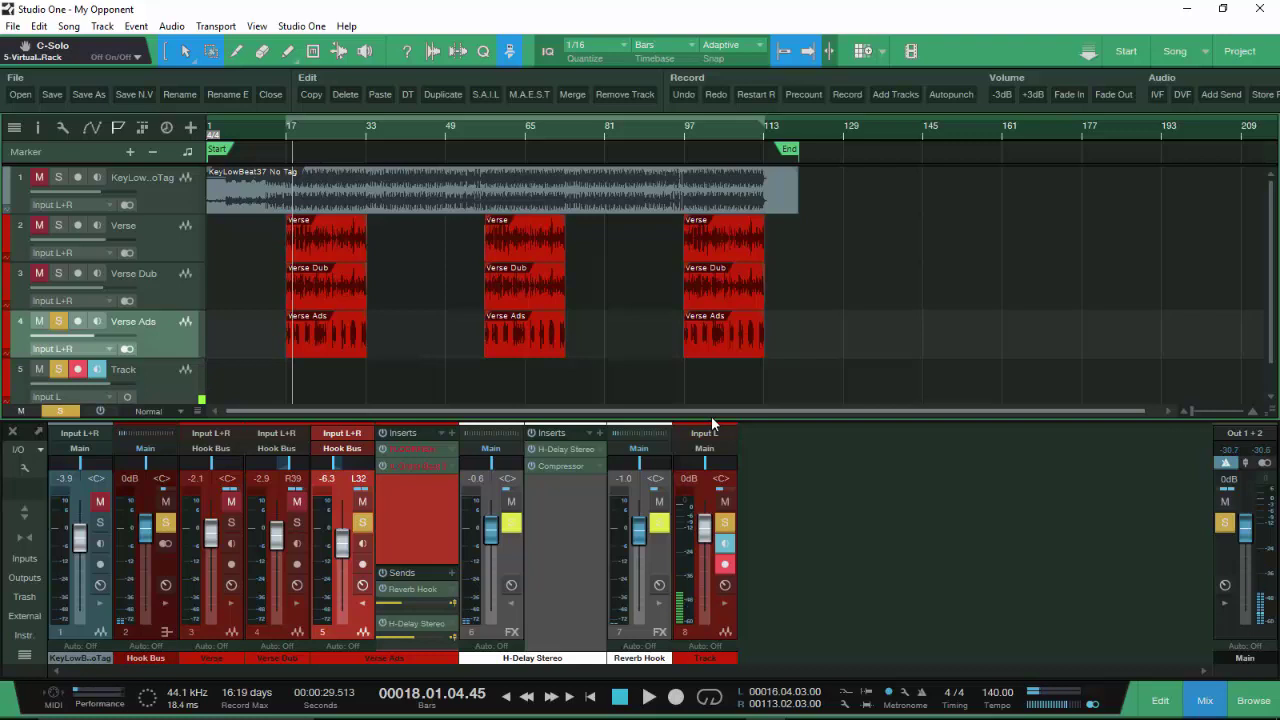
# - Play the soloed Verse Ads track and view its H-Delay Stereo plug-in, stopping playback at the end
pyautogui.press('space')
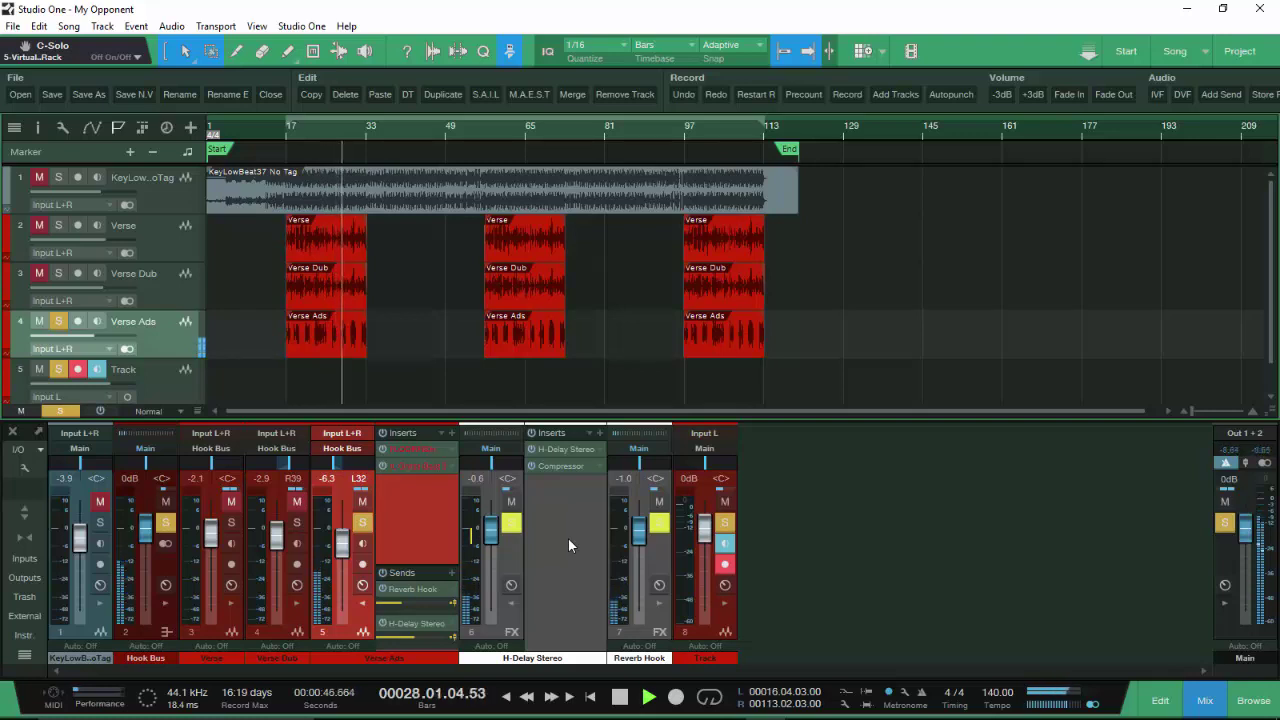
pyautogui.doubleClick(549, 450)
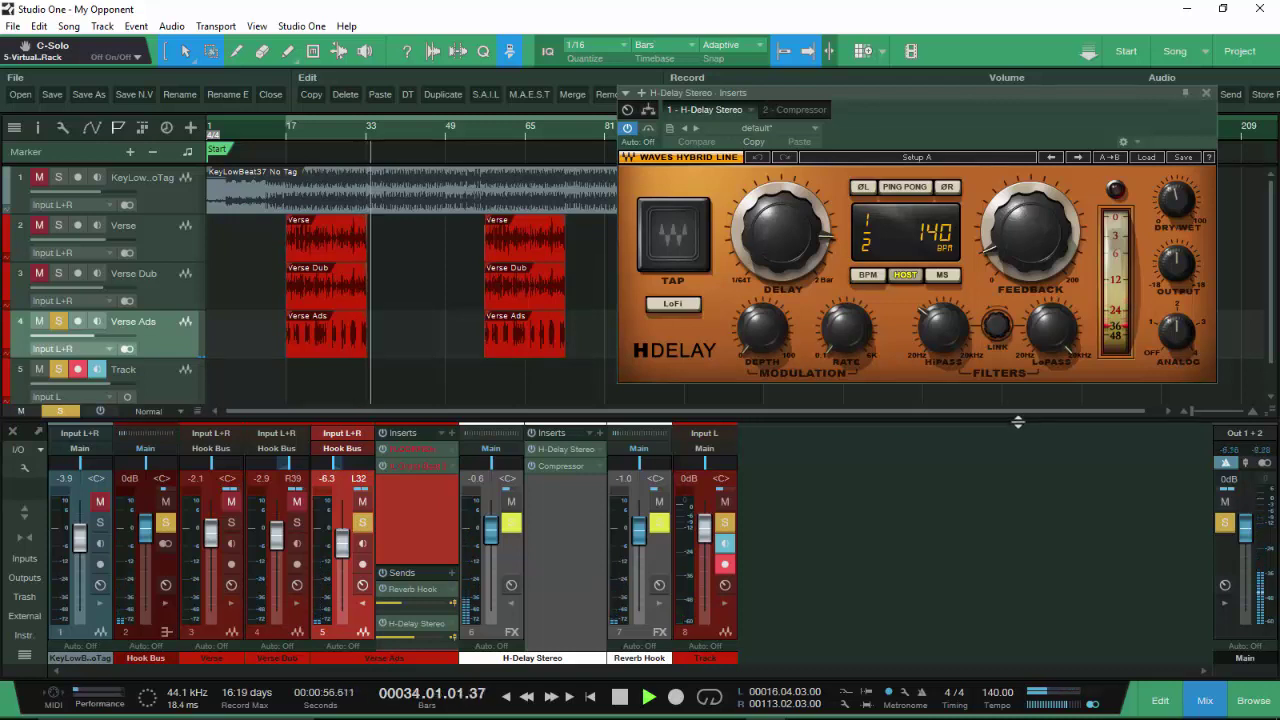
pyautogui.press('space')
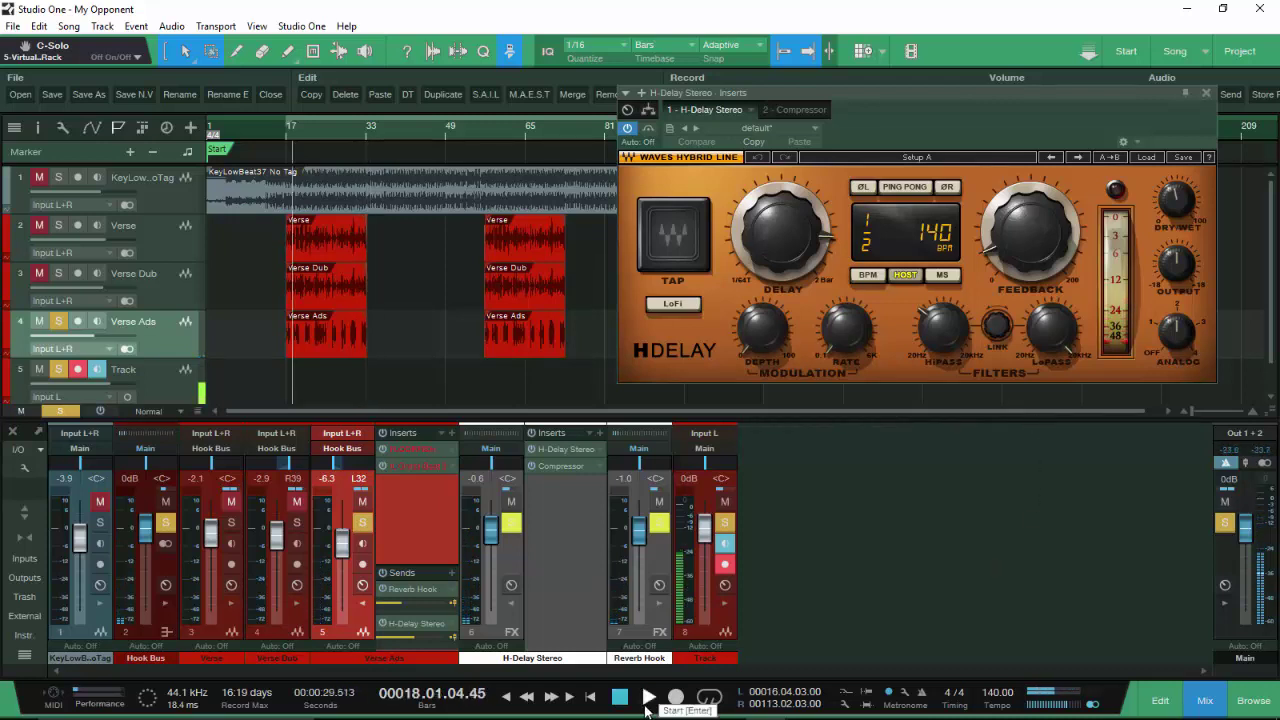
# - Inspect the IL Gross Beat and FLOORFISH inserts on Verse Ads and show the effects browser
pyautogui.click(411, 467)
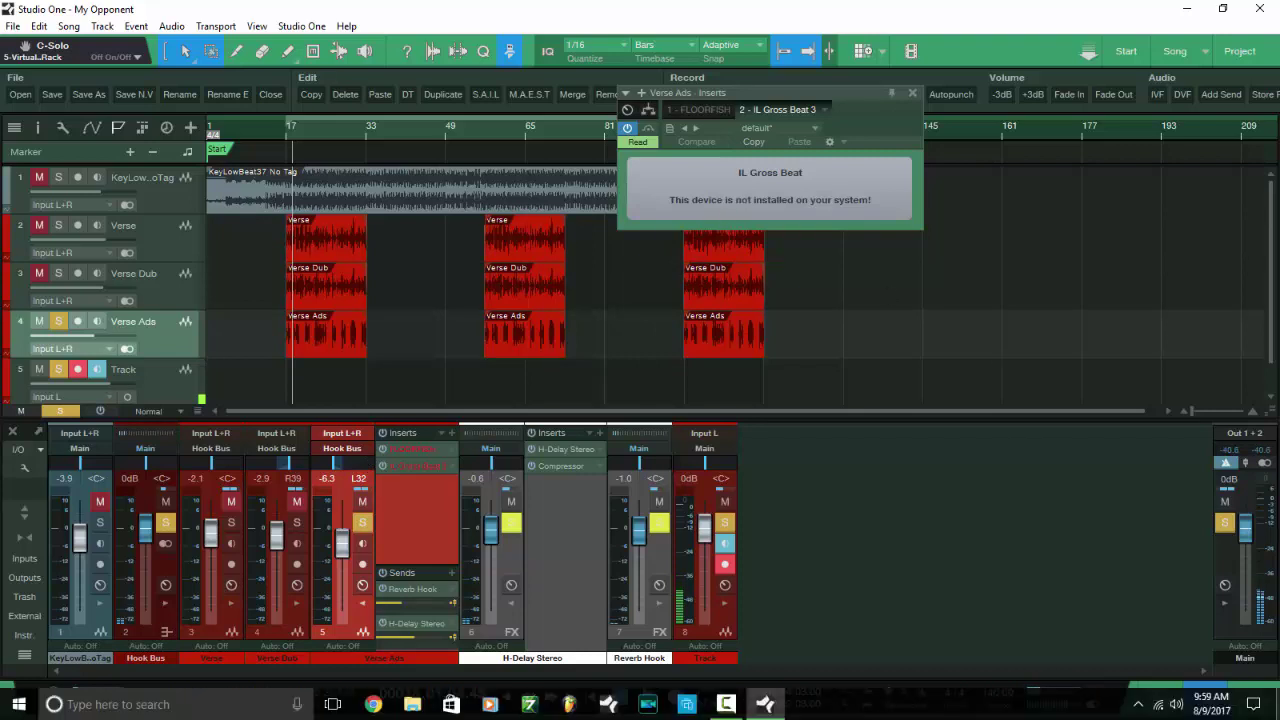
pyautogui.click(1253, 700)
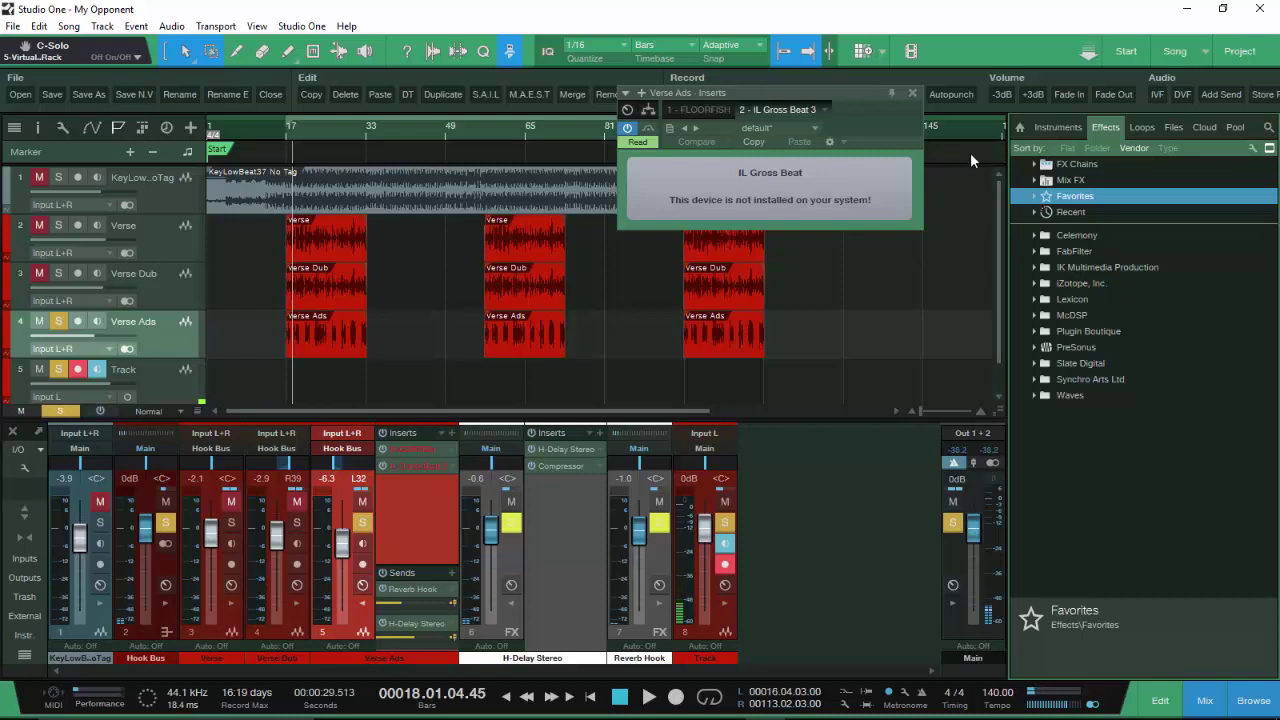
pyautogui.click(911, 93)
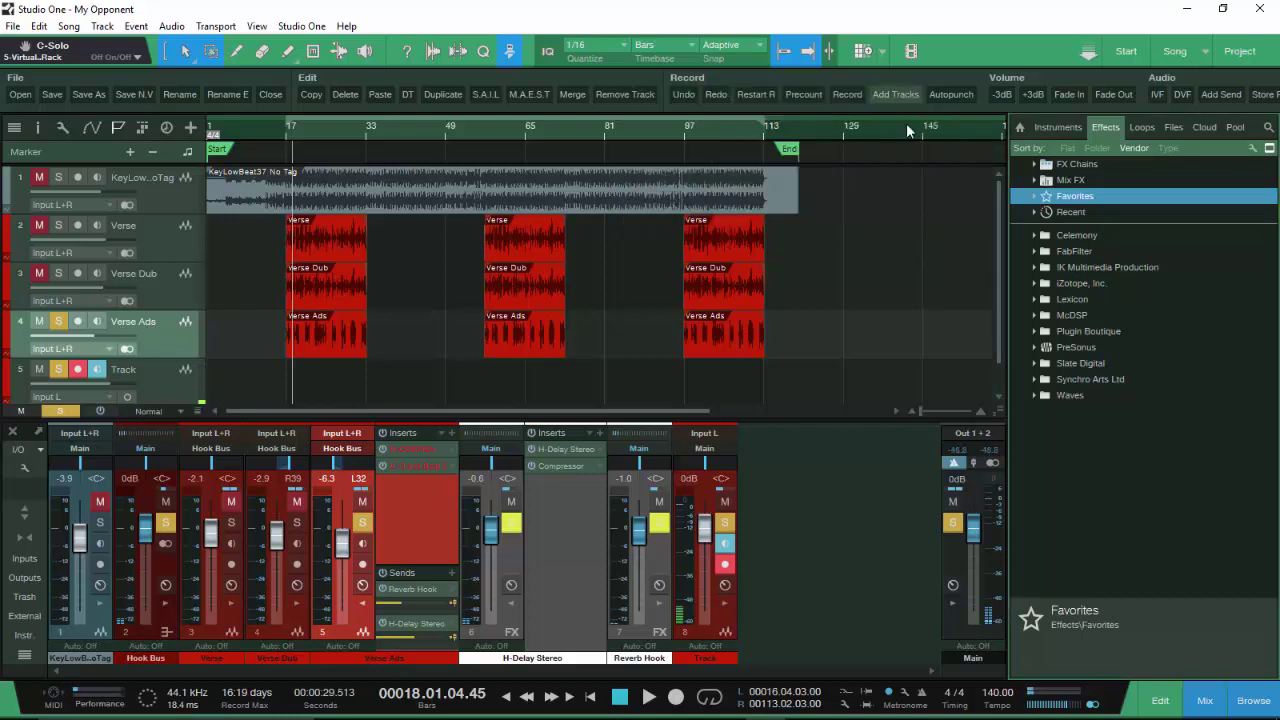
pyautogui.click(401, 449)
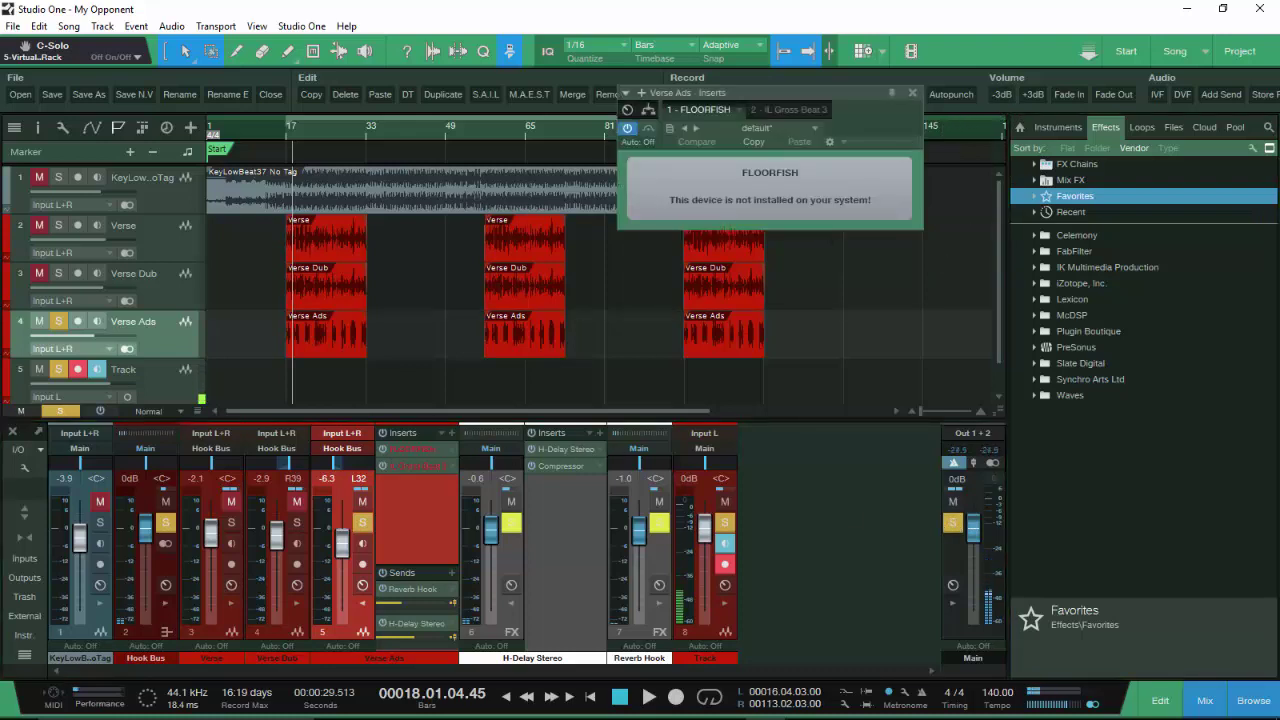
pyautogui.click(912, 92)
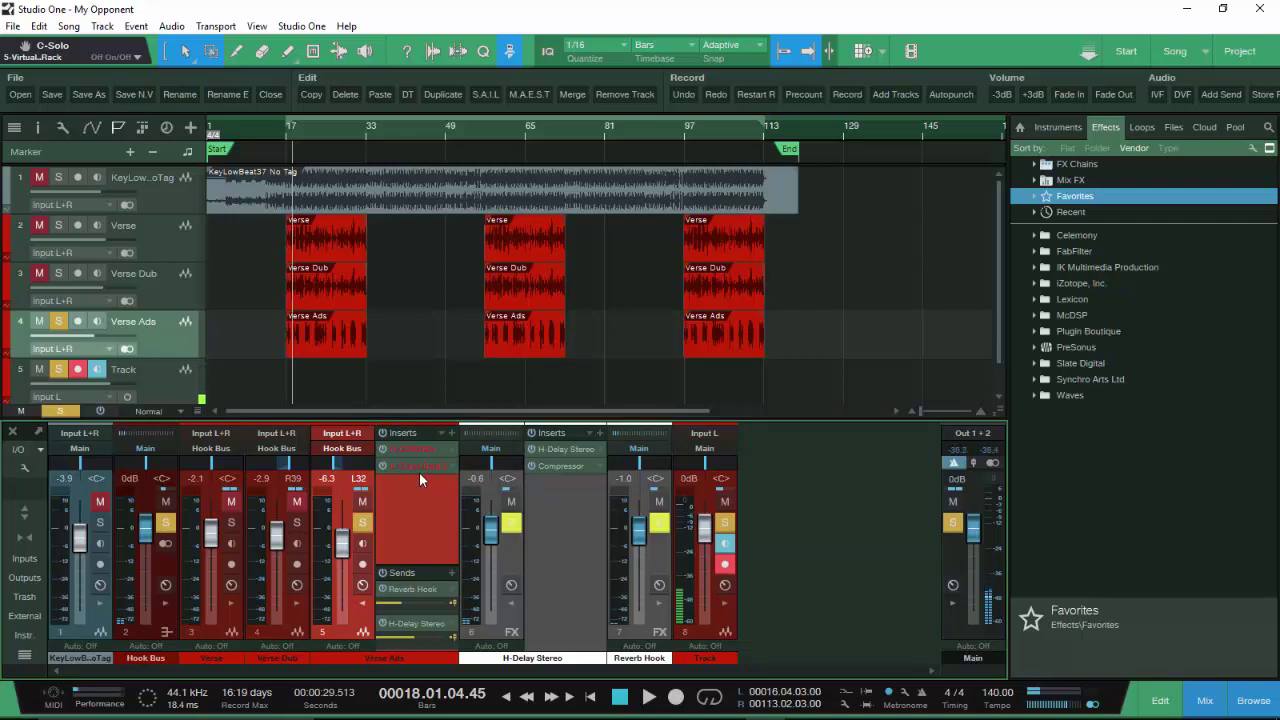
# - Review the H-Delay's high-pass, feedback and dry/wet settings, set Analog to Off and close the plug-in
pyautogui.click(550, 449)
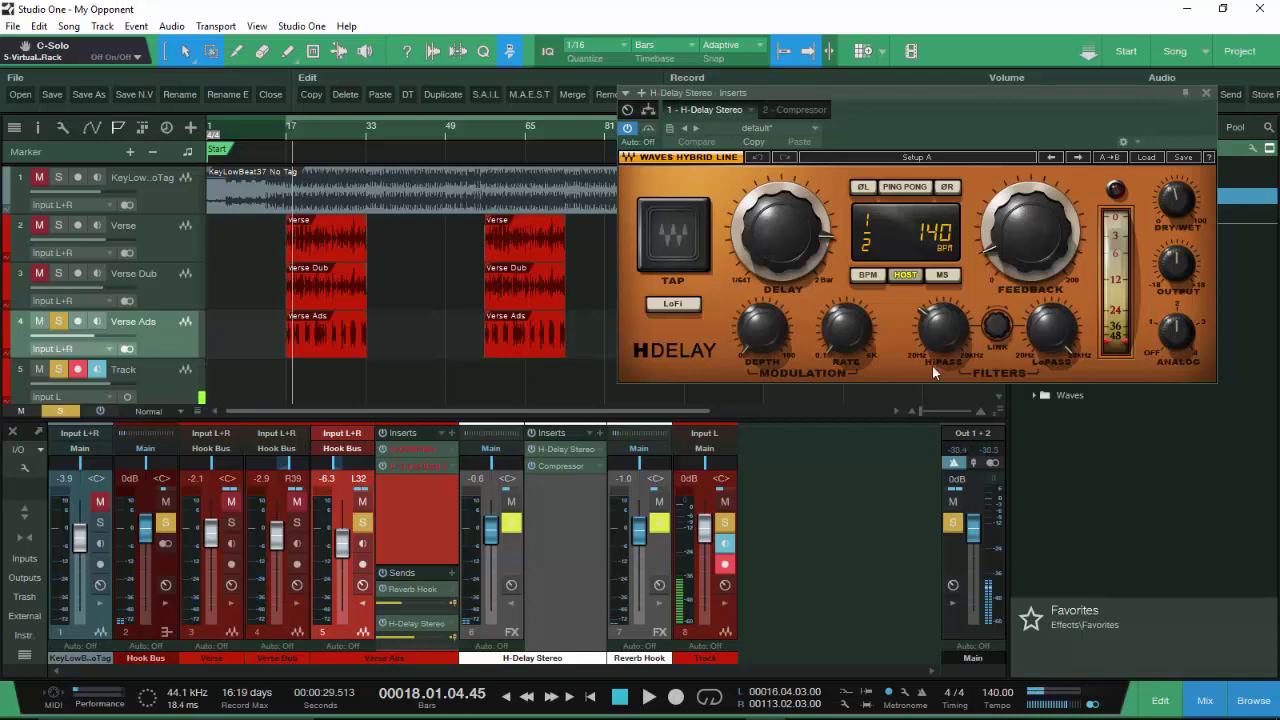
pyautogui.click(939, 333)
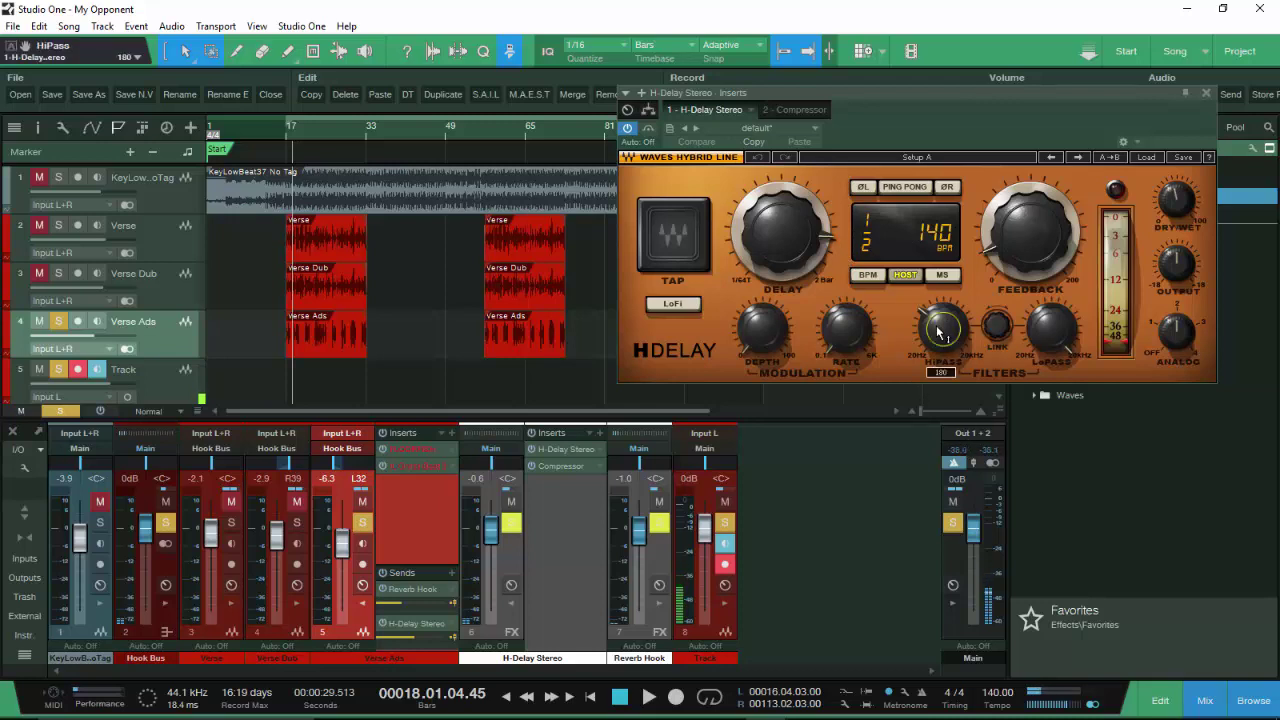
pyautogui.click(1027, 246)
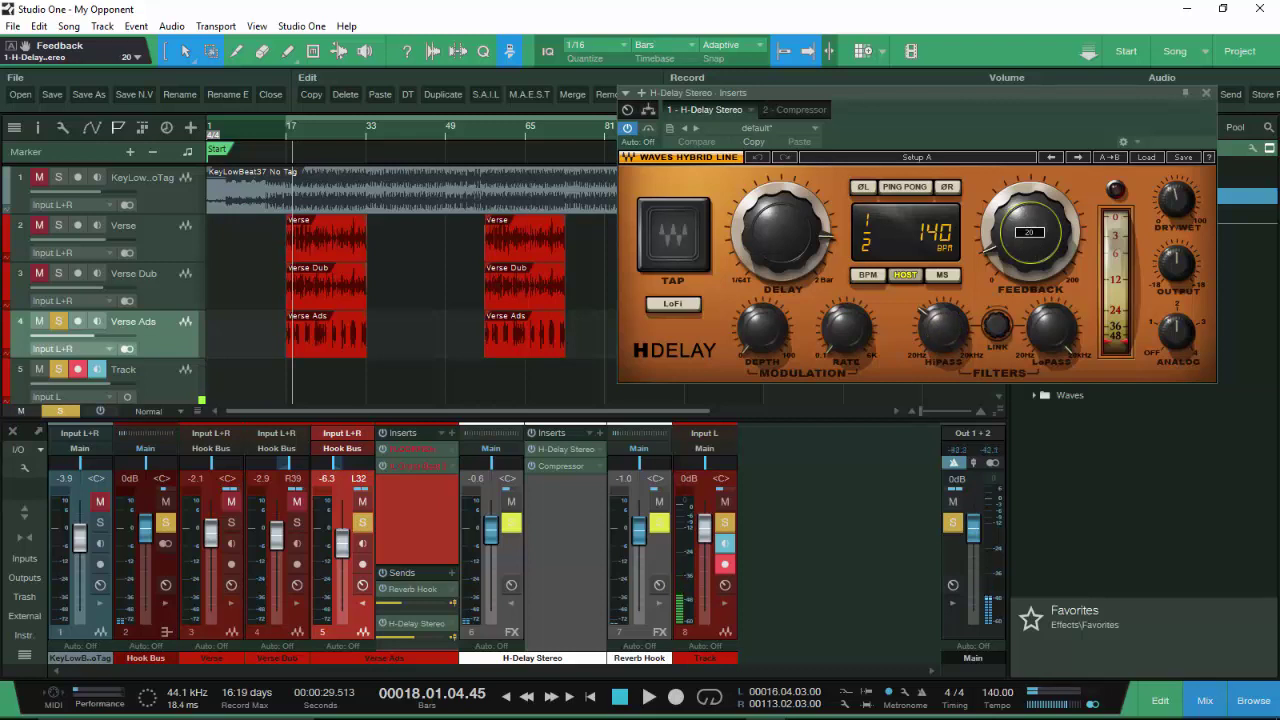
pyautogui.click(1175, 195)
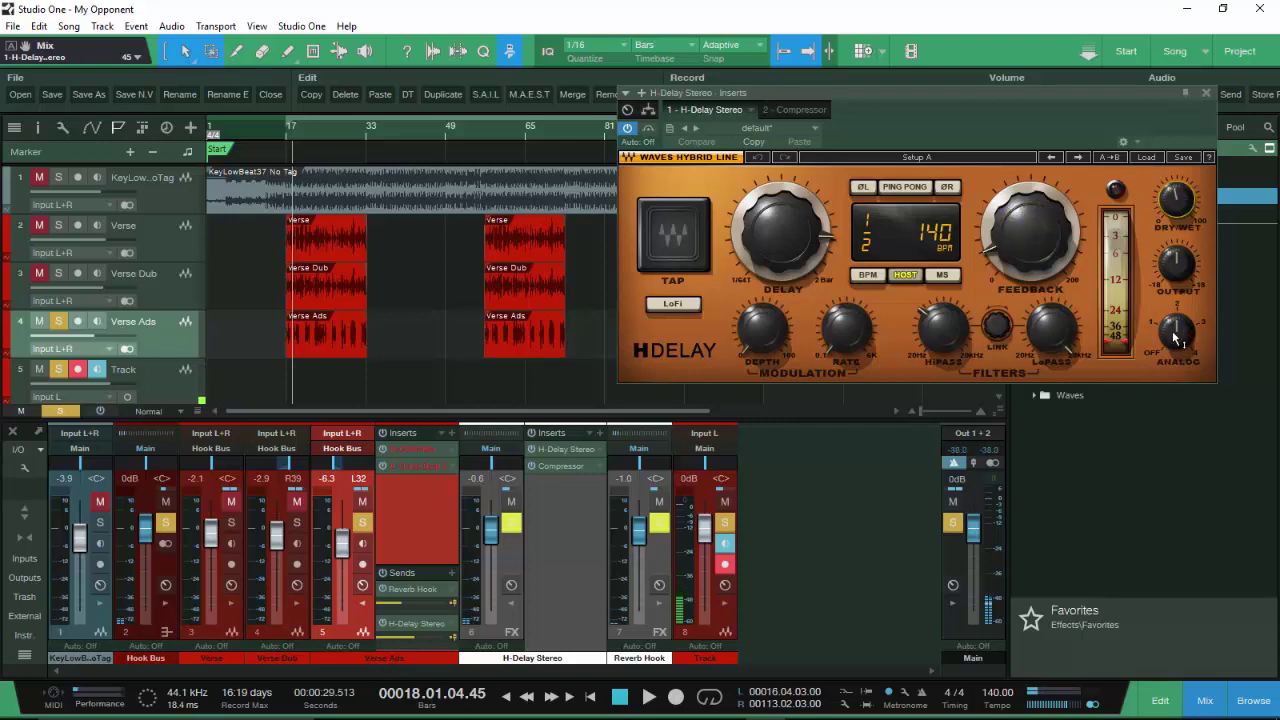
pyautogui.moveTo(1161, 330); pyautogui.dragTo(1161, 352)
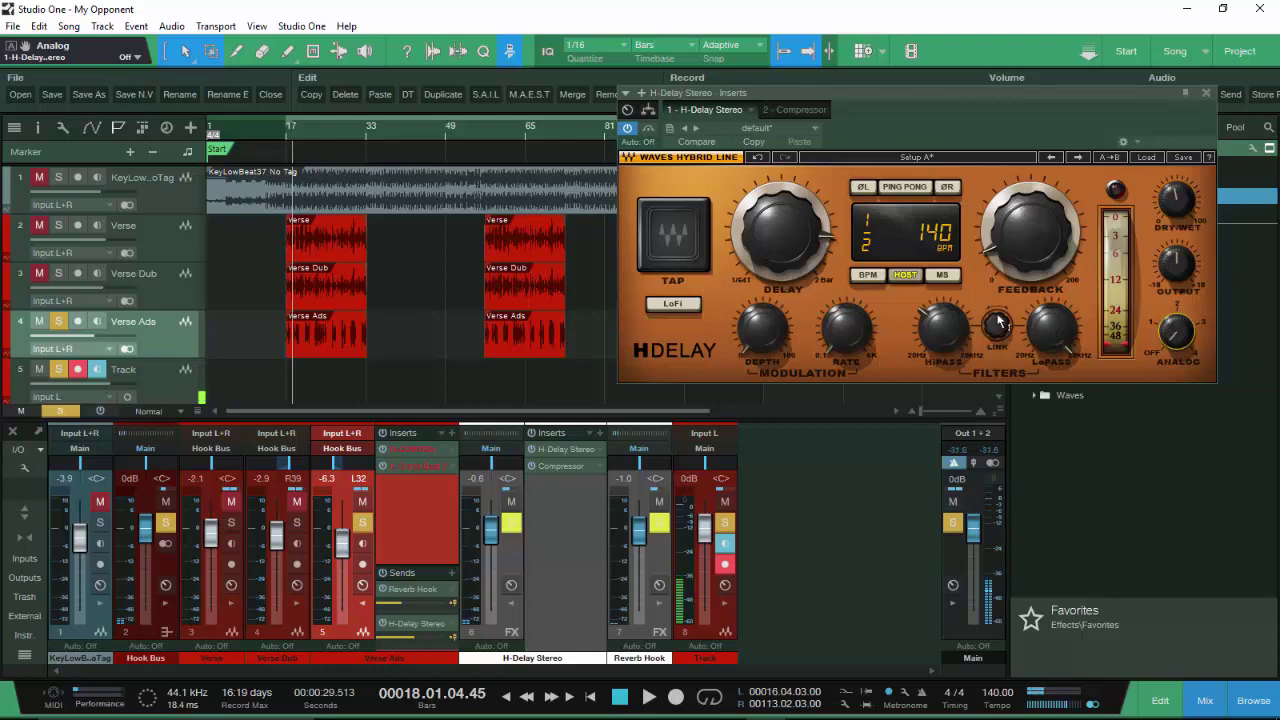
pyautogui.moveTo(938, 297)
pyautogui.click(1206, 94)
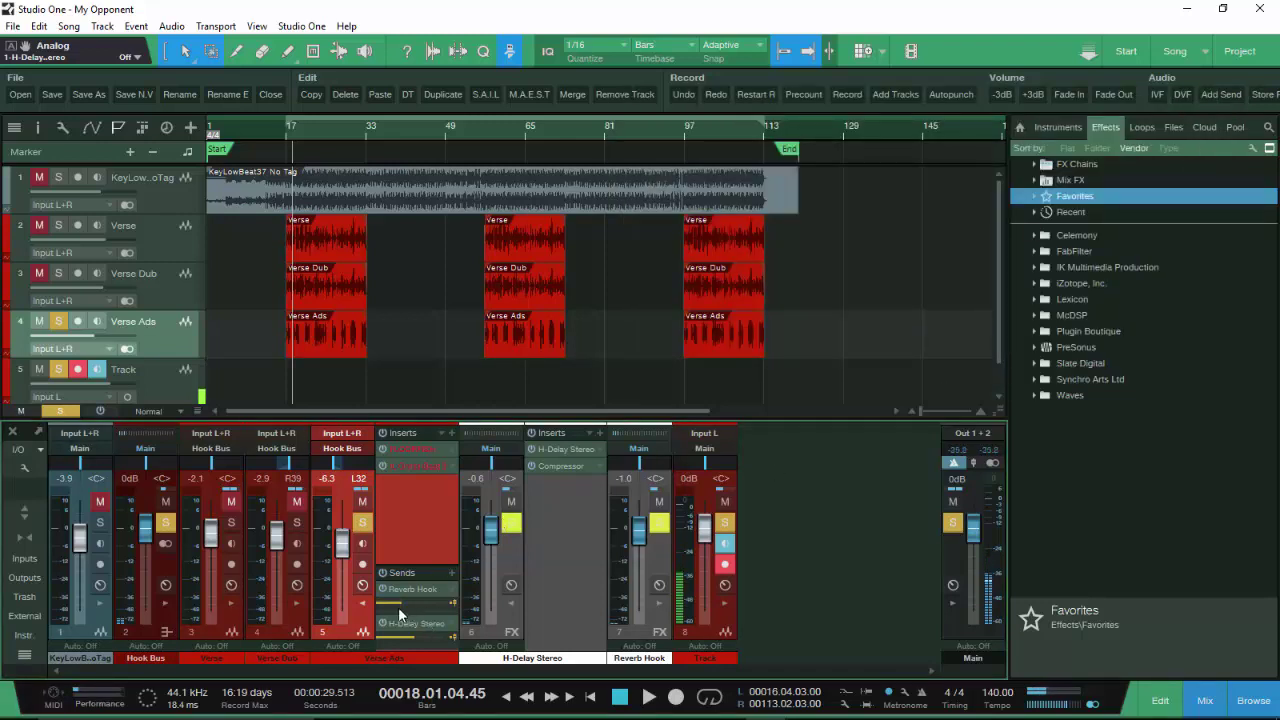
# - Clear the track solos and mutes and play back the full song
pyautogui.click(362, 522)
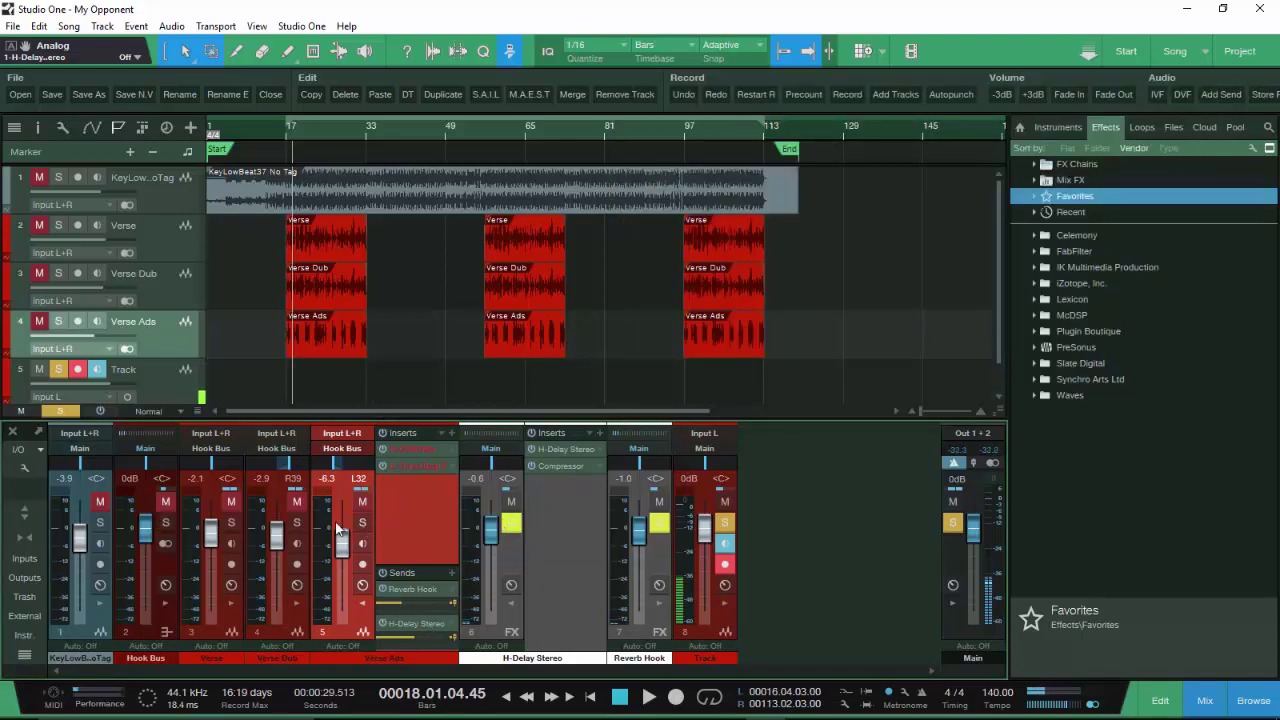
pyautogui.click(44, 408)
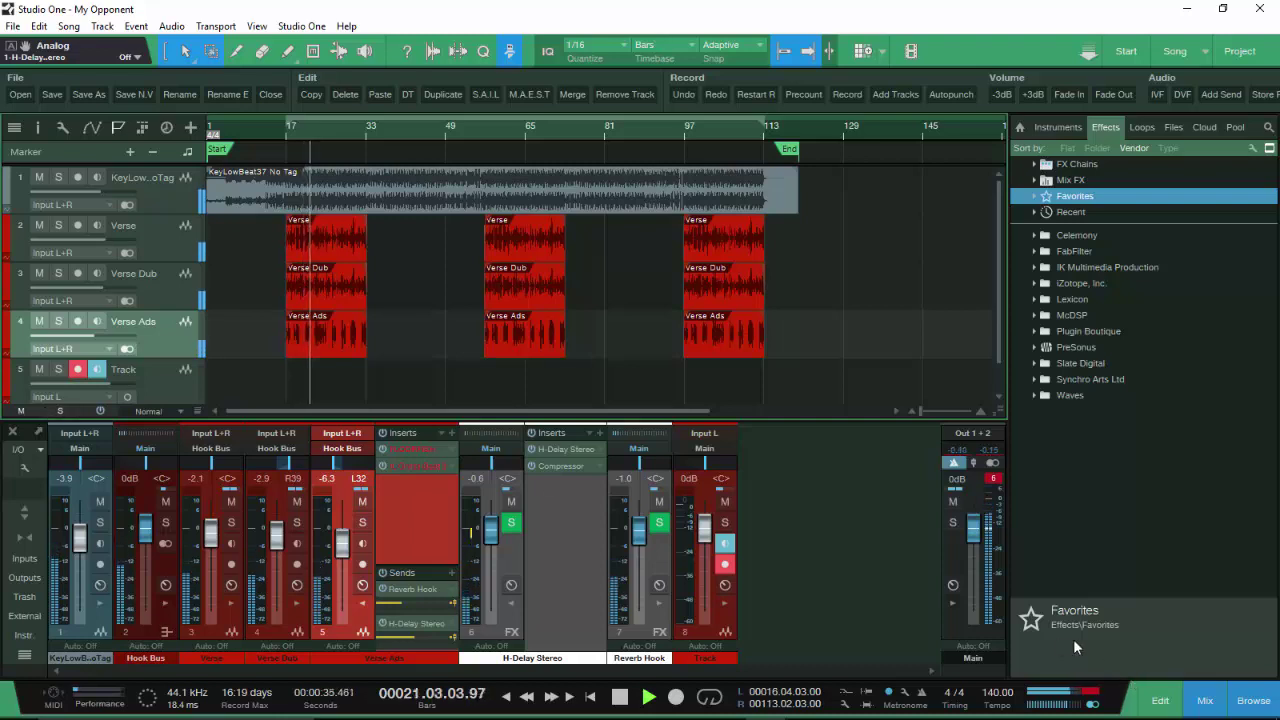
# - Reset the Main output's clip indicator and inspect its FabFilter Pro-Q 2 insert during playback, closing the plug-in
pyautogui.click(952, 603)
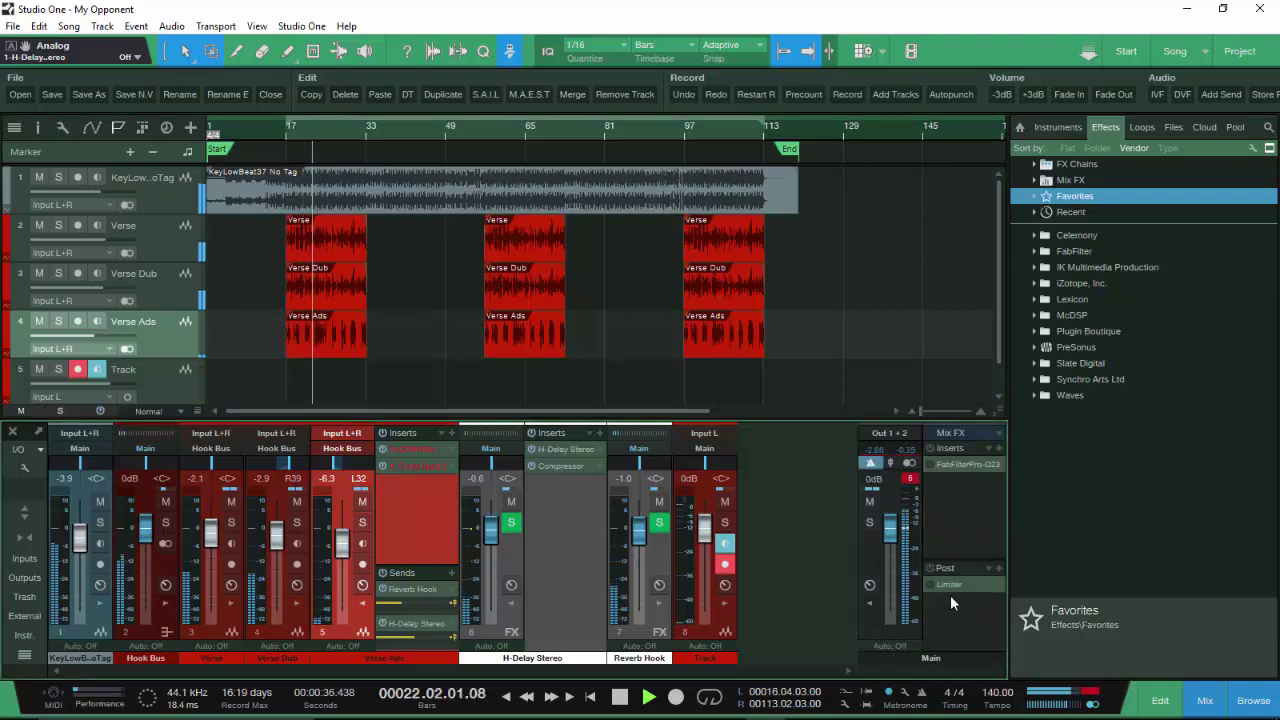
pyautogui.click(909, 480)
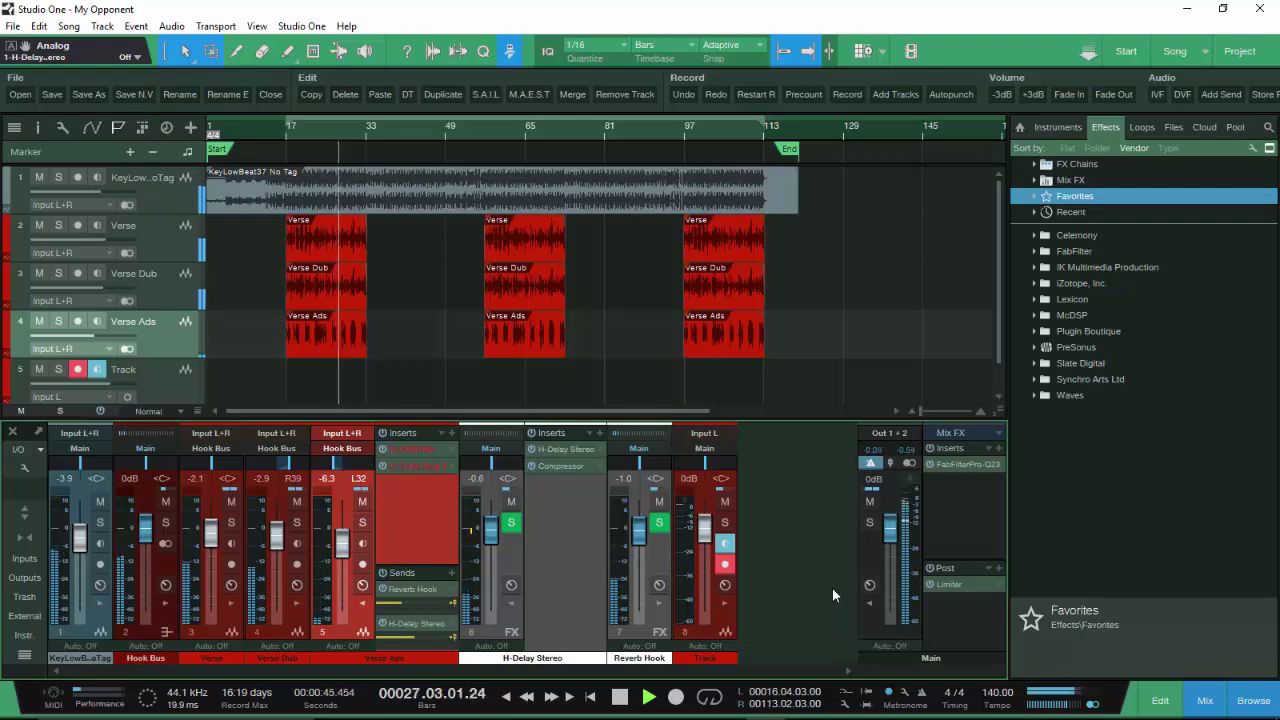
pyautogui.click(977, 465)
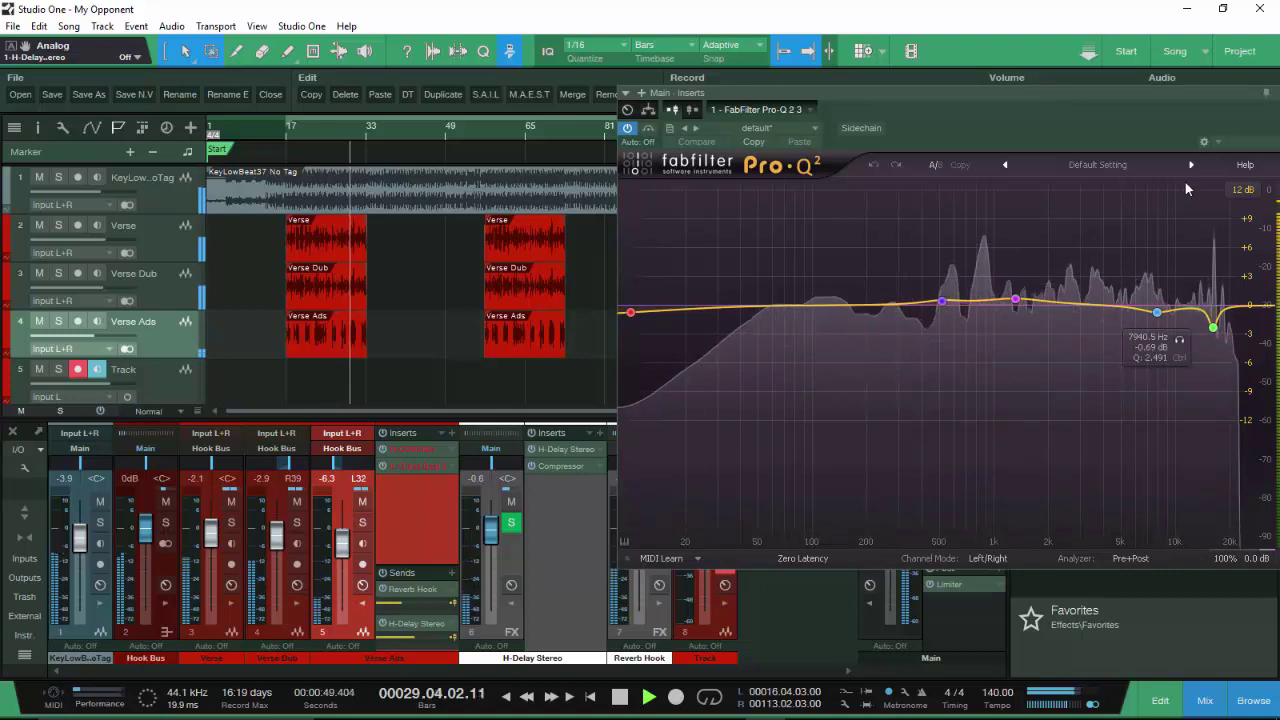
pyautogui.moveTo(1228, 94); pyautogui.dragTo(988, 110)
pyautogui.click(1041, 105)
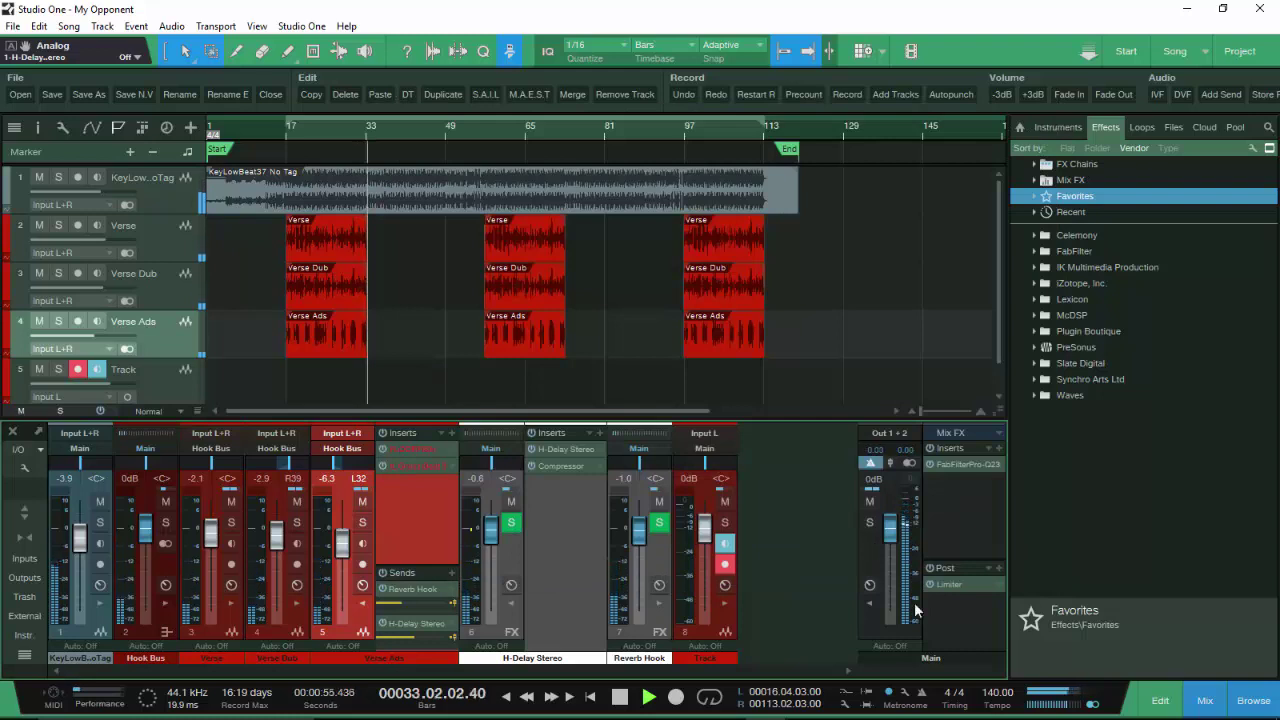
# - Stop playback, bypass the Limiter on the Main output and collapse its channel
pyautogui.press('space')
pyautogui.click(870, 604)
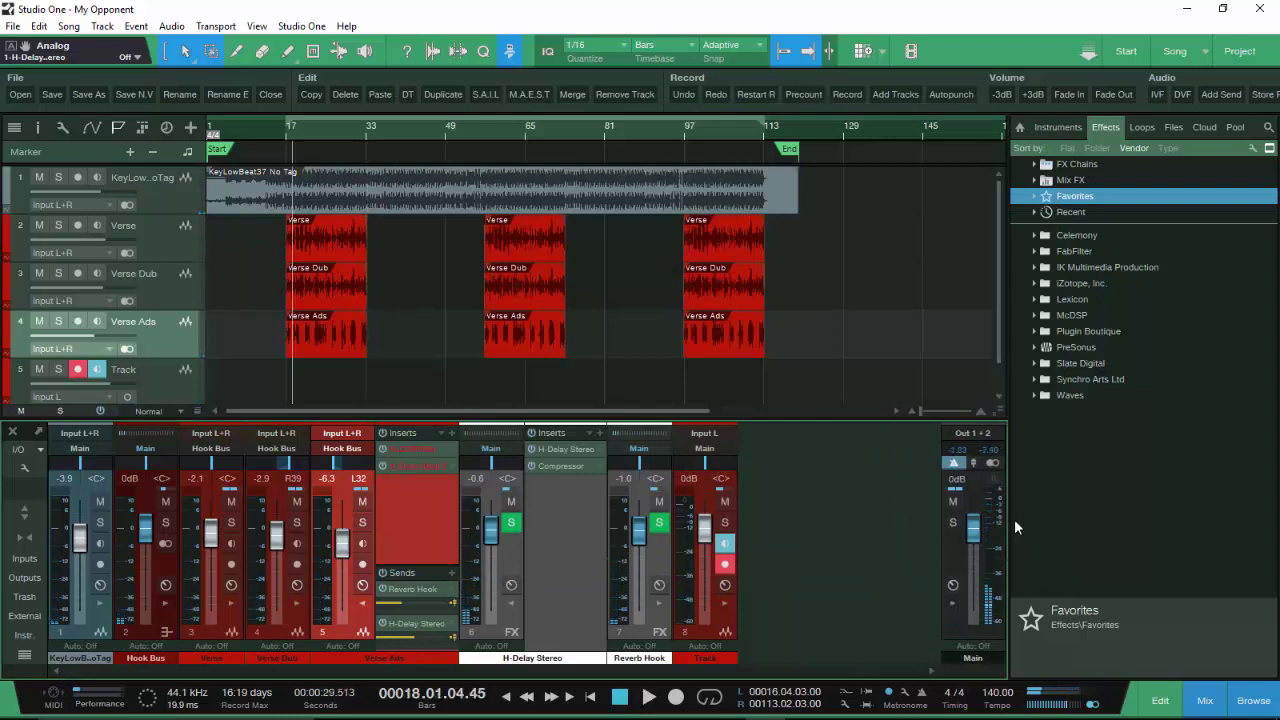
pyautogui.click(949, 606)
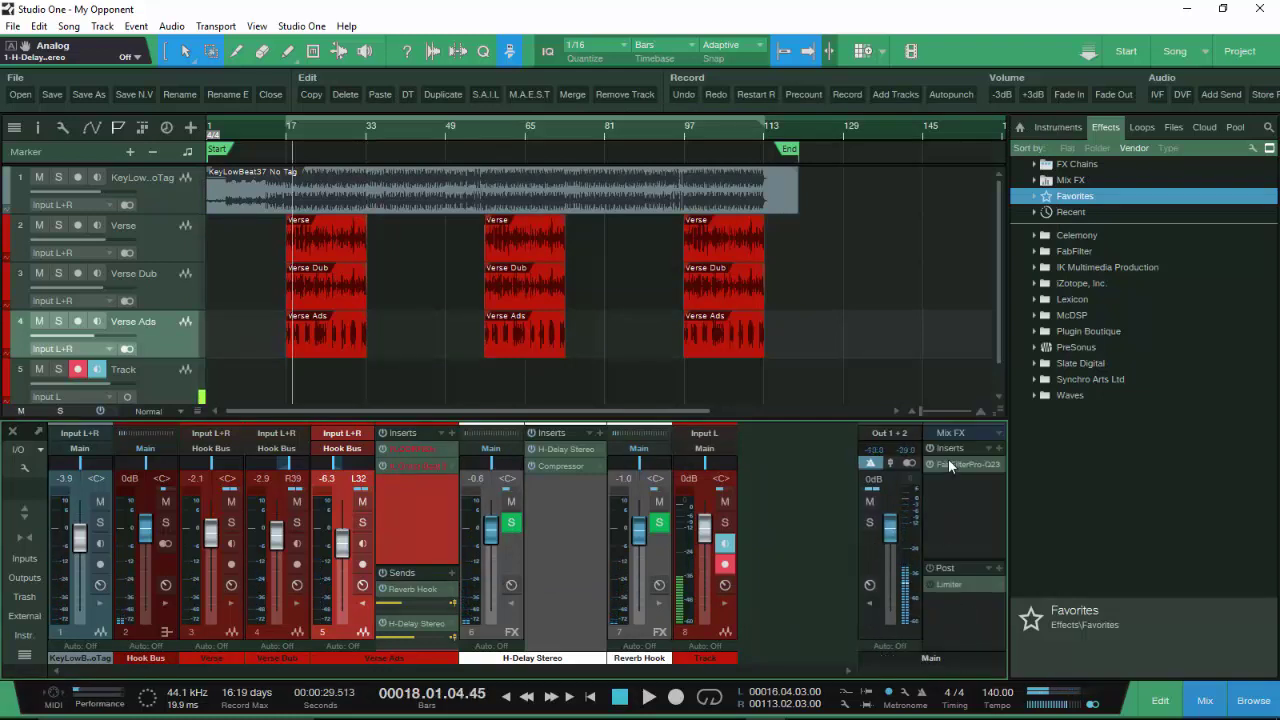
pyautogui.click(870, 604)
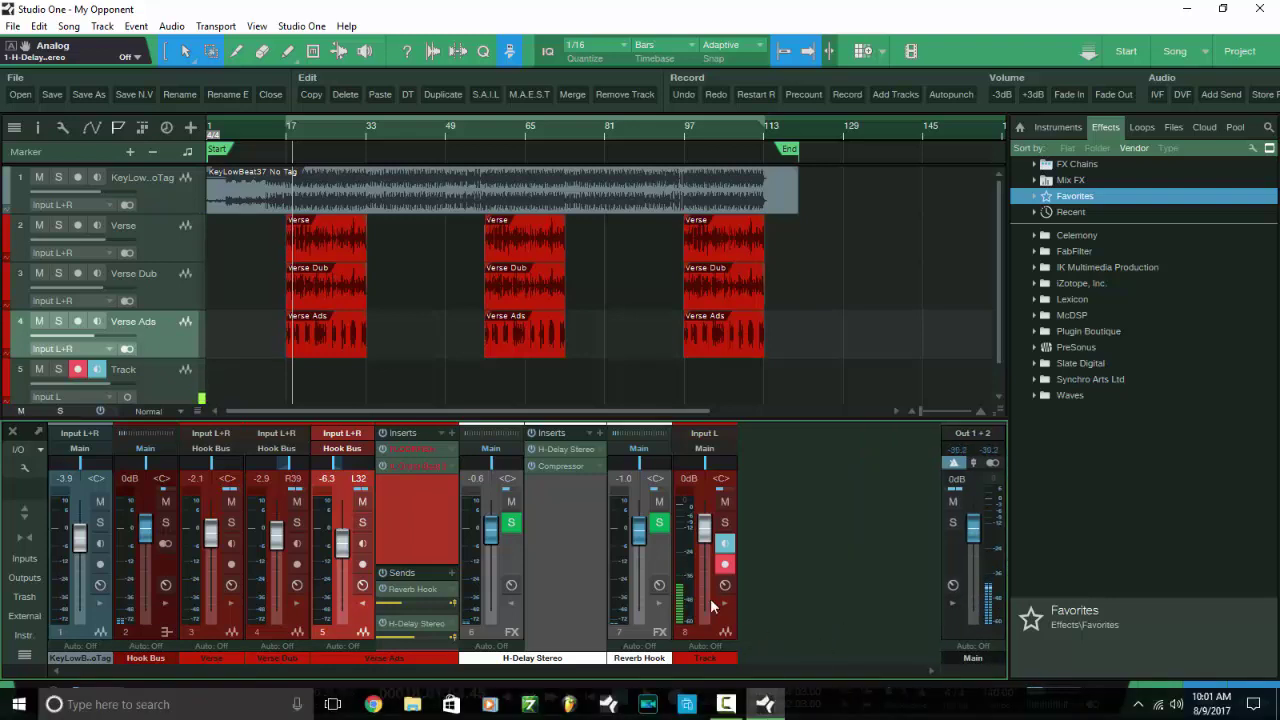
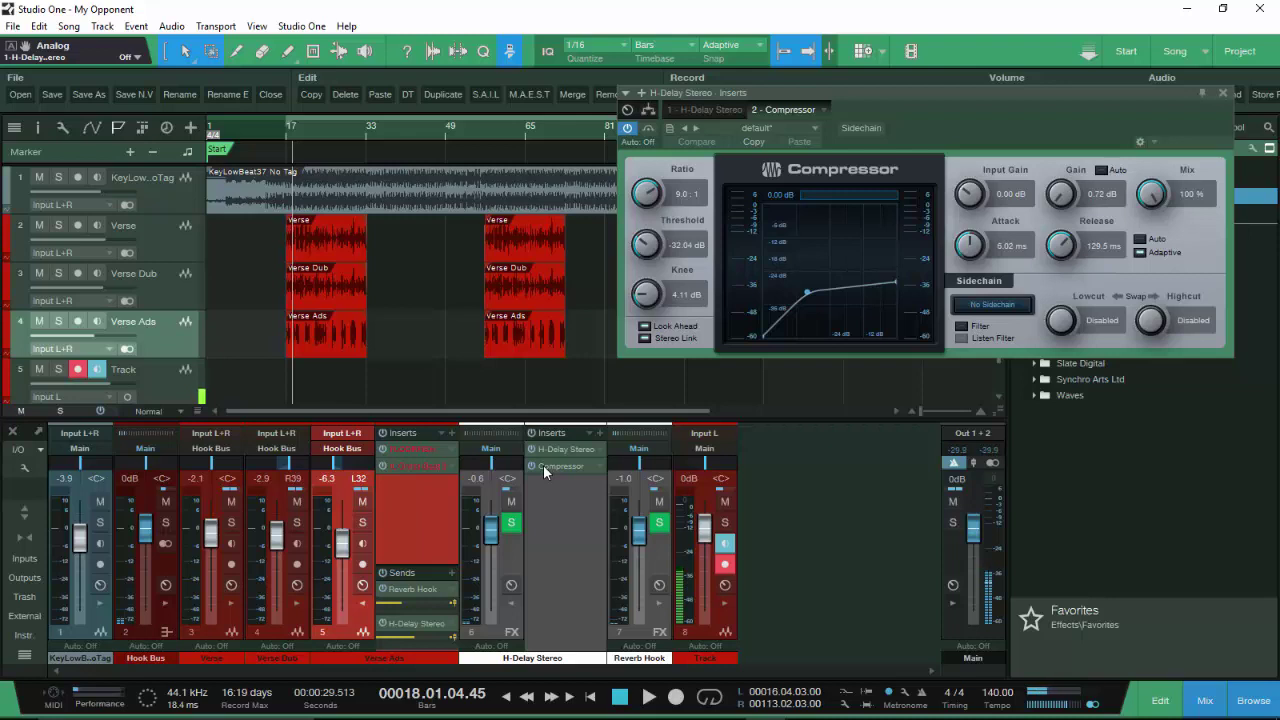
# - Solo the Verse Ads and Track channels and play the ad-libs while viewing the H-Delay Stereo channel's Compressor
pyautogui.click(362, 522)
pyautogui.click(730, 521)
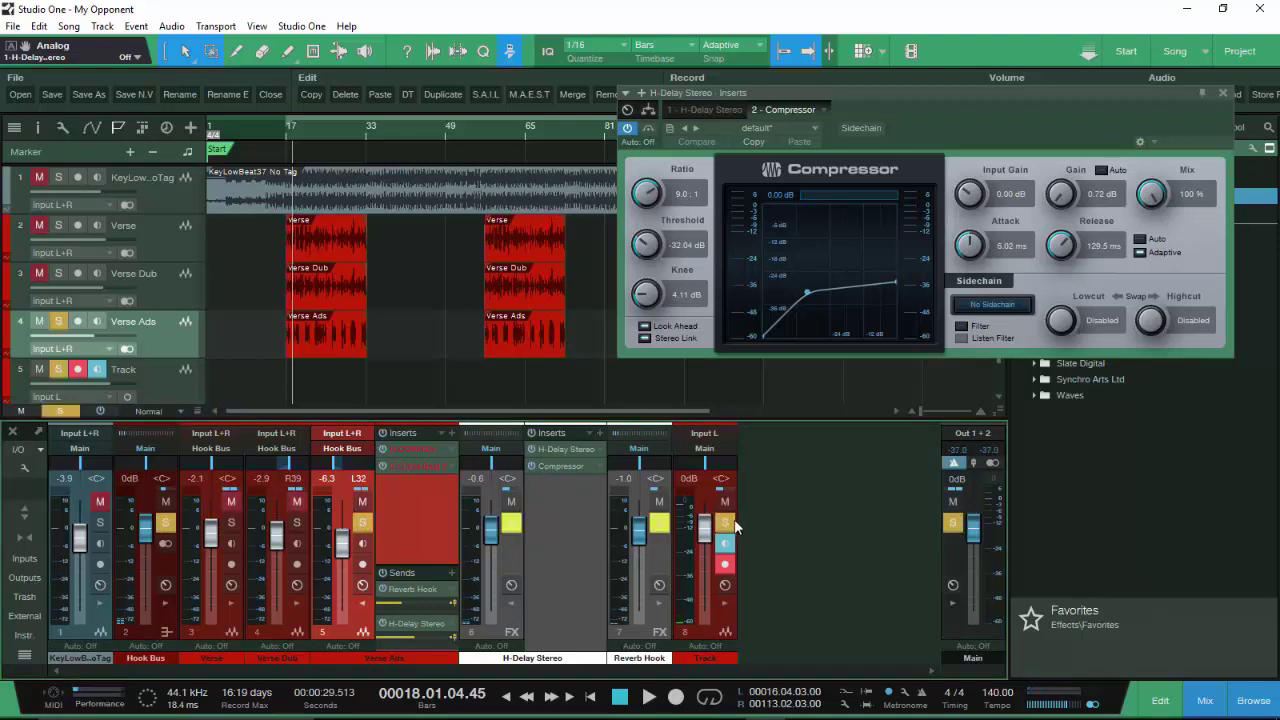
pyautogui.press('space')
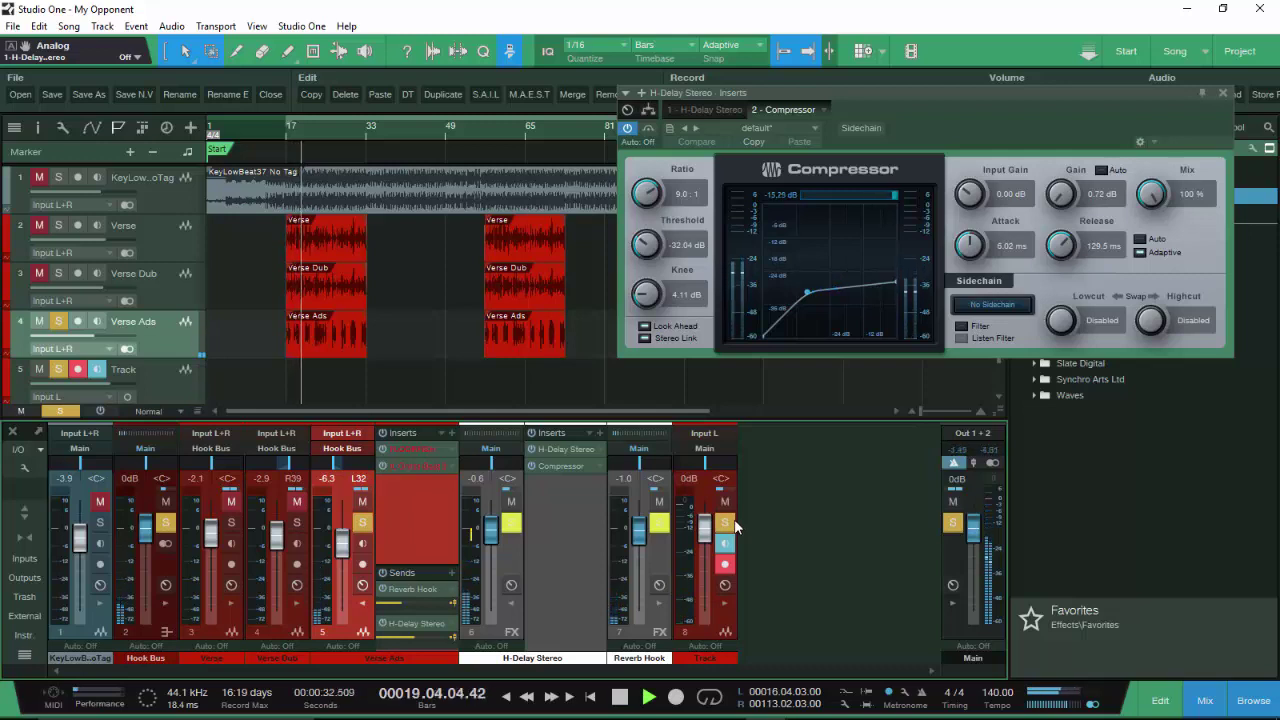
pyautogui.press('space')
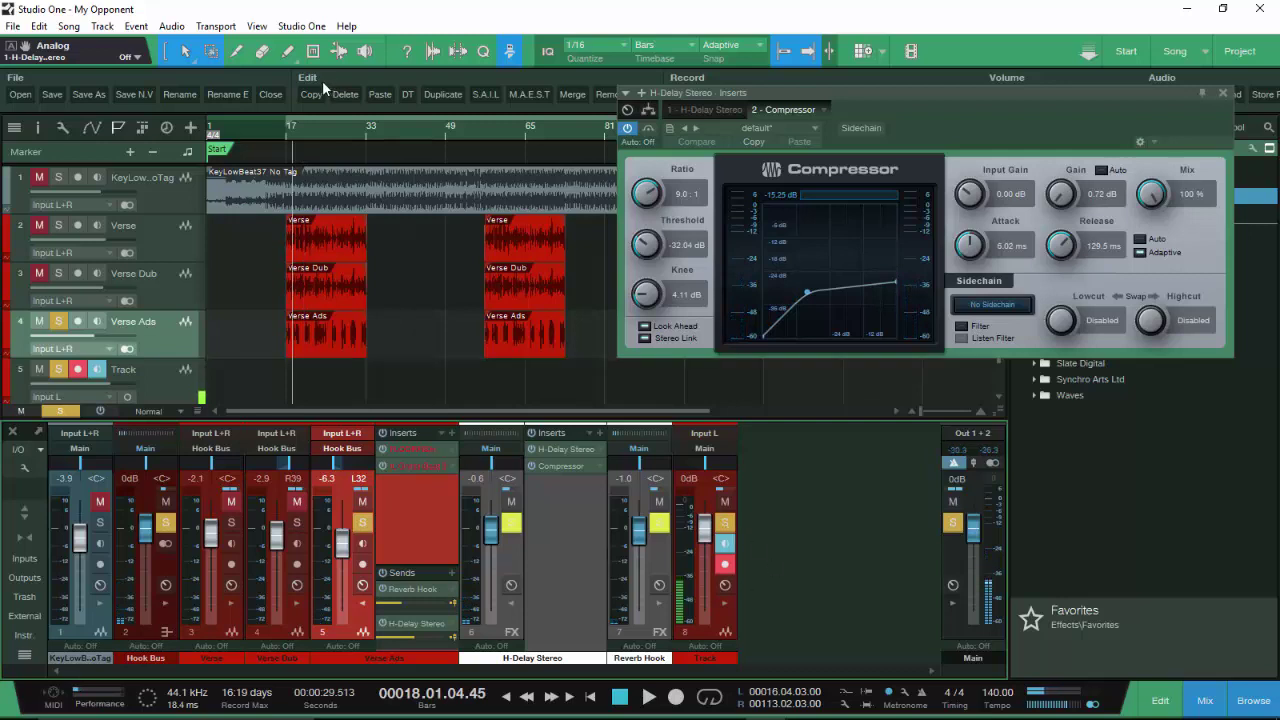
# - Examine the Verse Ads waveform up close and replay the start of the soloed ad-libs
pyautogui.scroll(5, 305, 131)
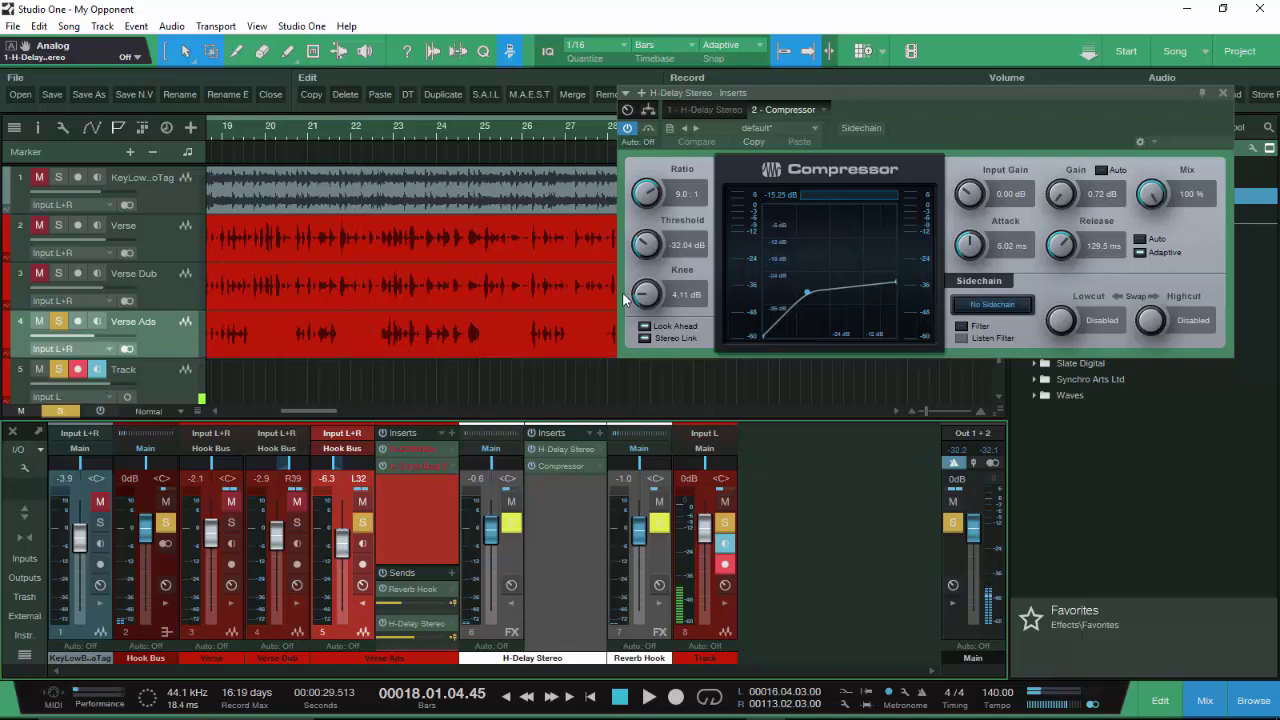
pyautogui.scroll(-3, 328, 134)
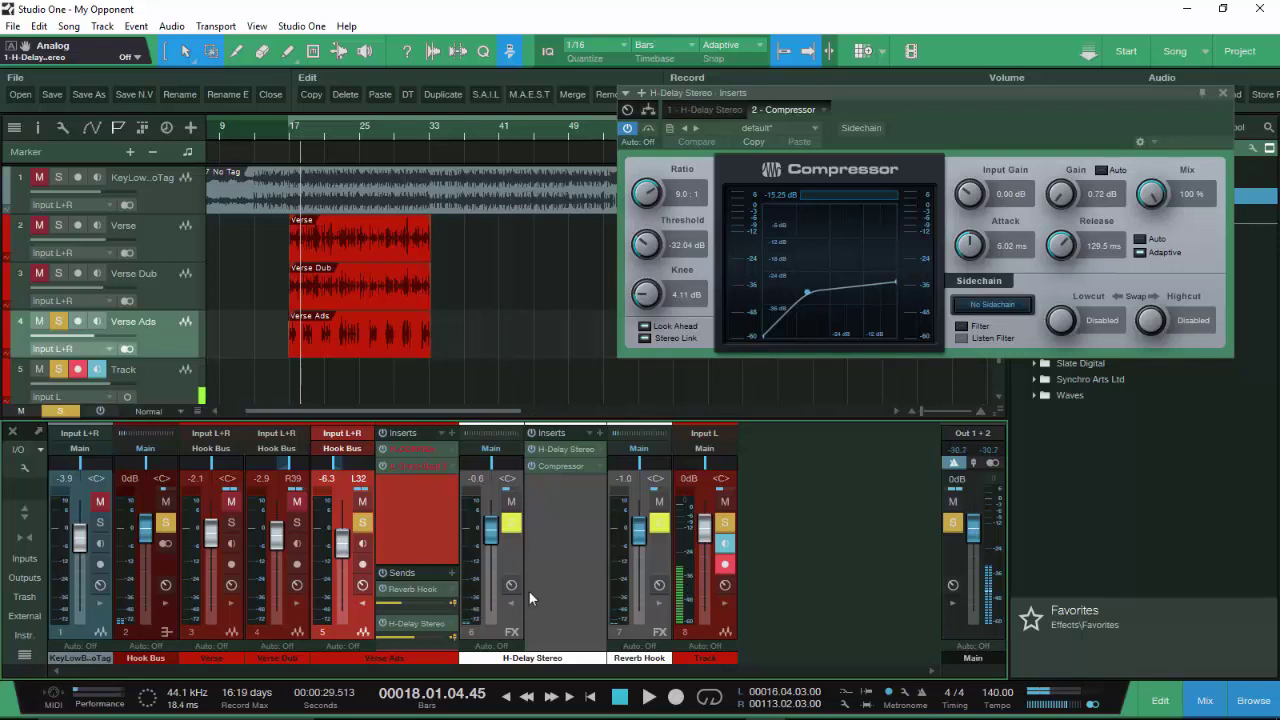
pyautogui.press('space')
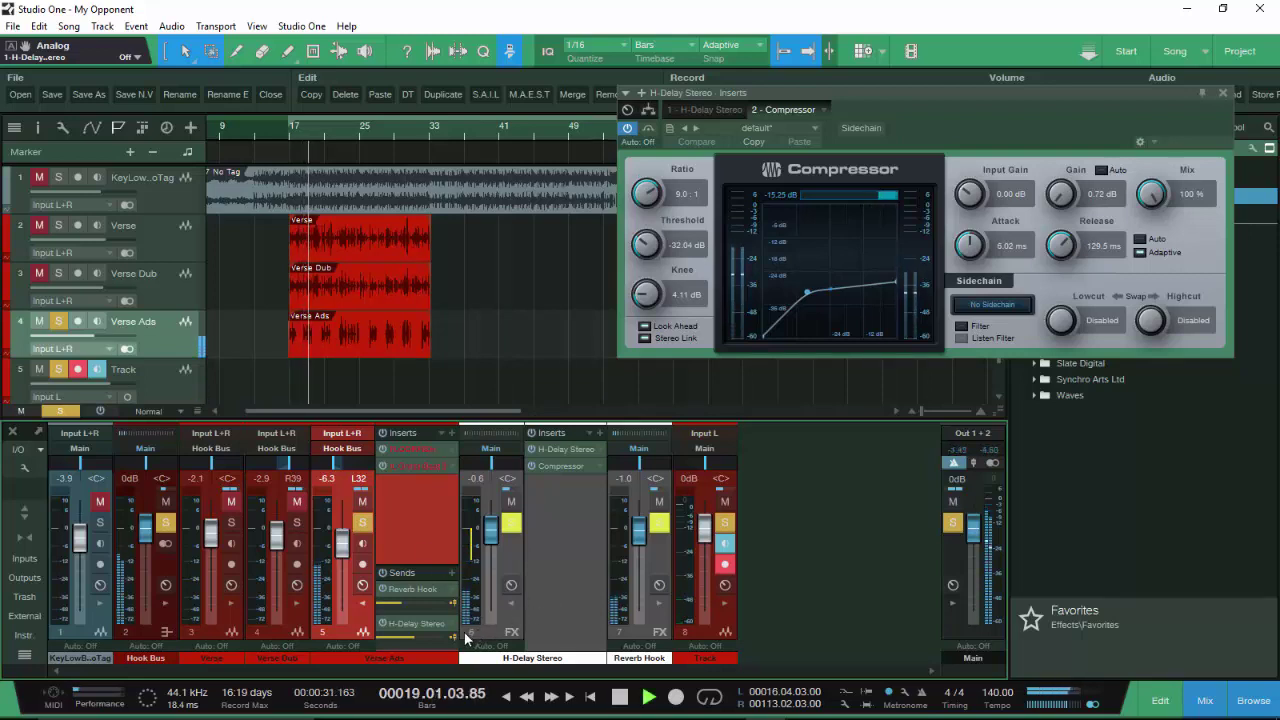
pyautogui.press('space')
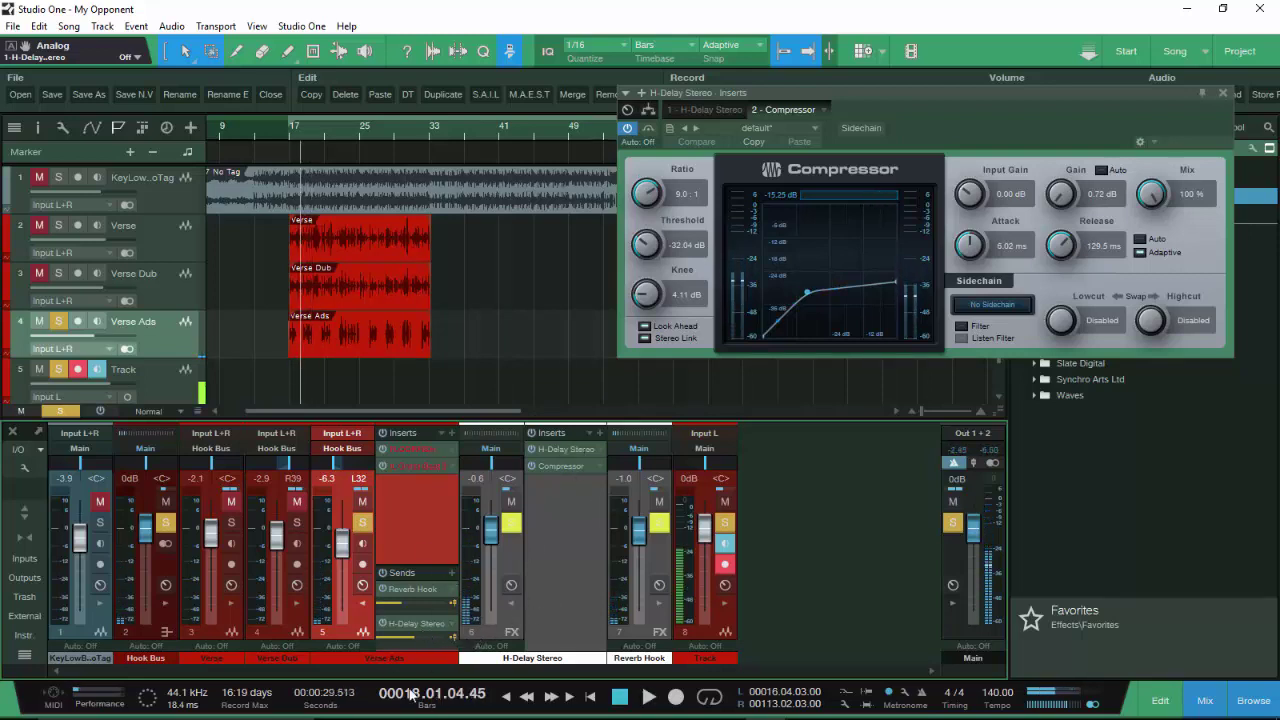
# - Remove the H-Delay Stereo send from Verse Ads and the H-Delay Stereo insert from its FX channel, closing the plug-in window
pyautogui.rightClick(423, 629)
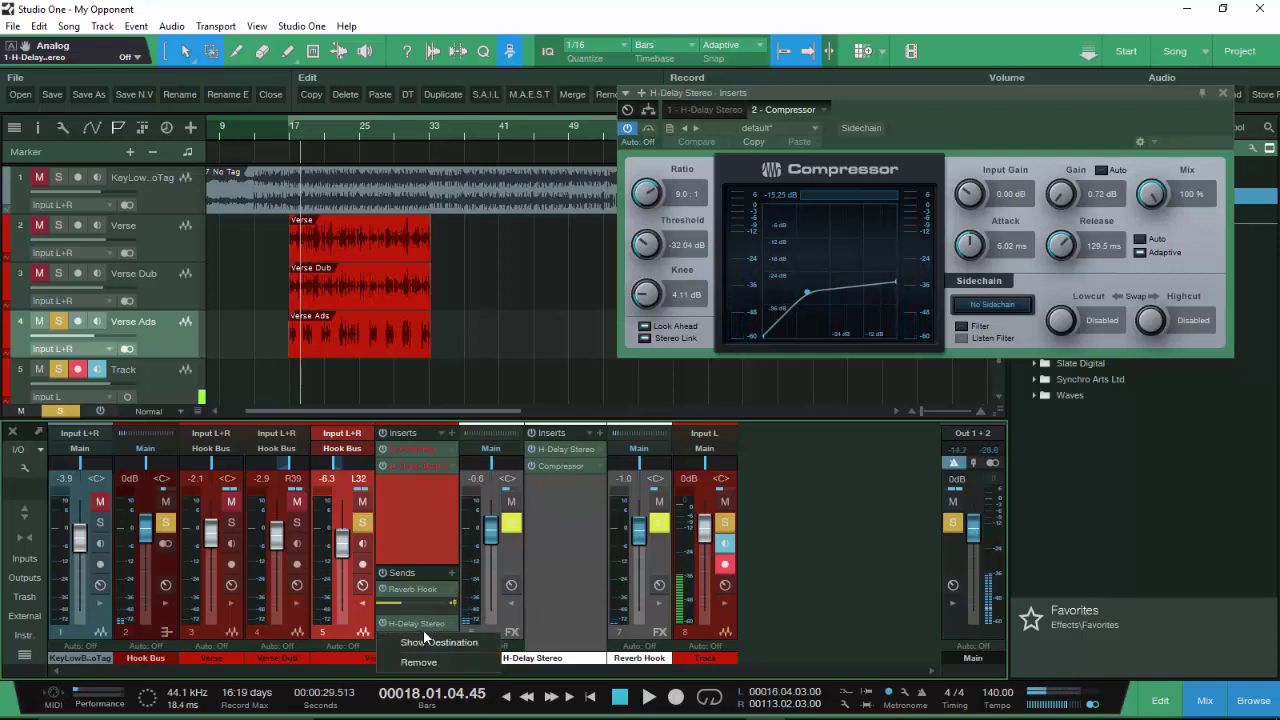
pyautogui.click(437, 678)
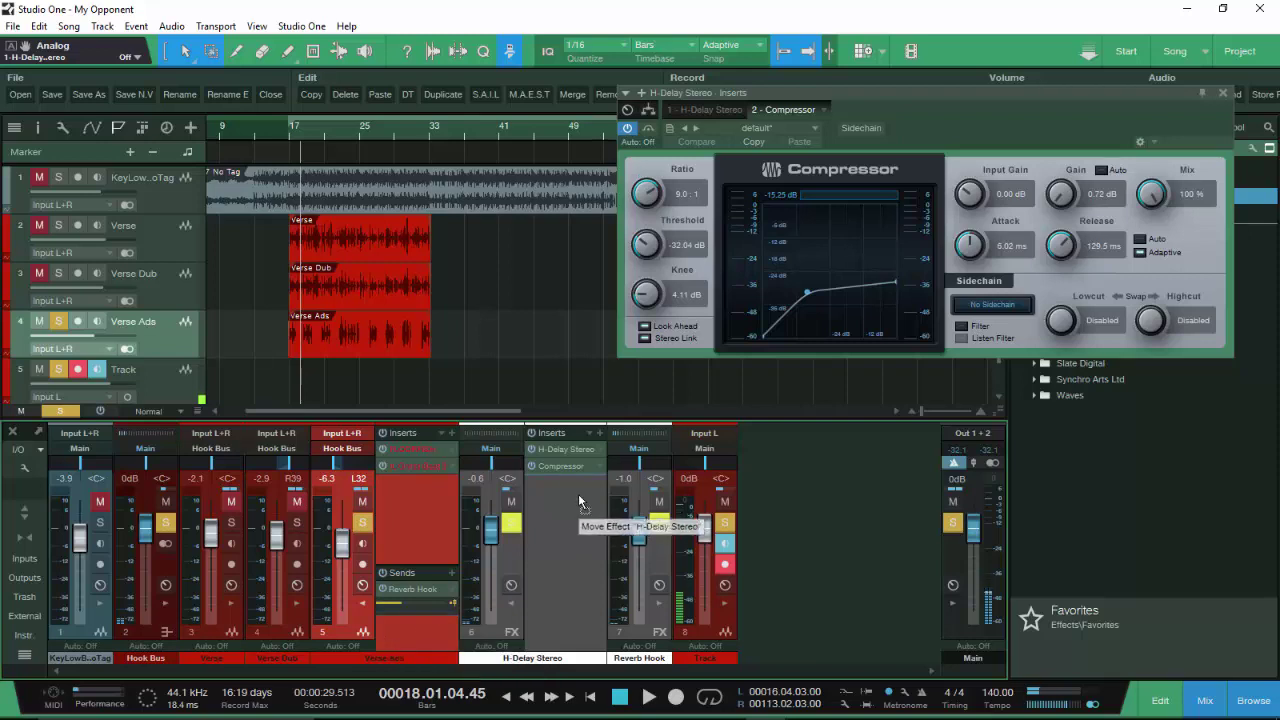
pyautogui.rightClick(555, 450)
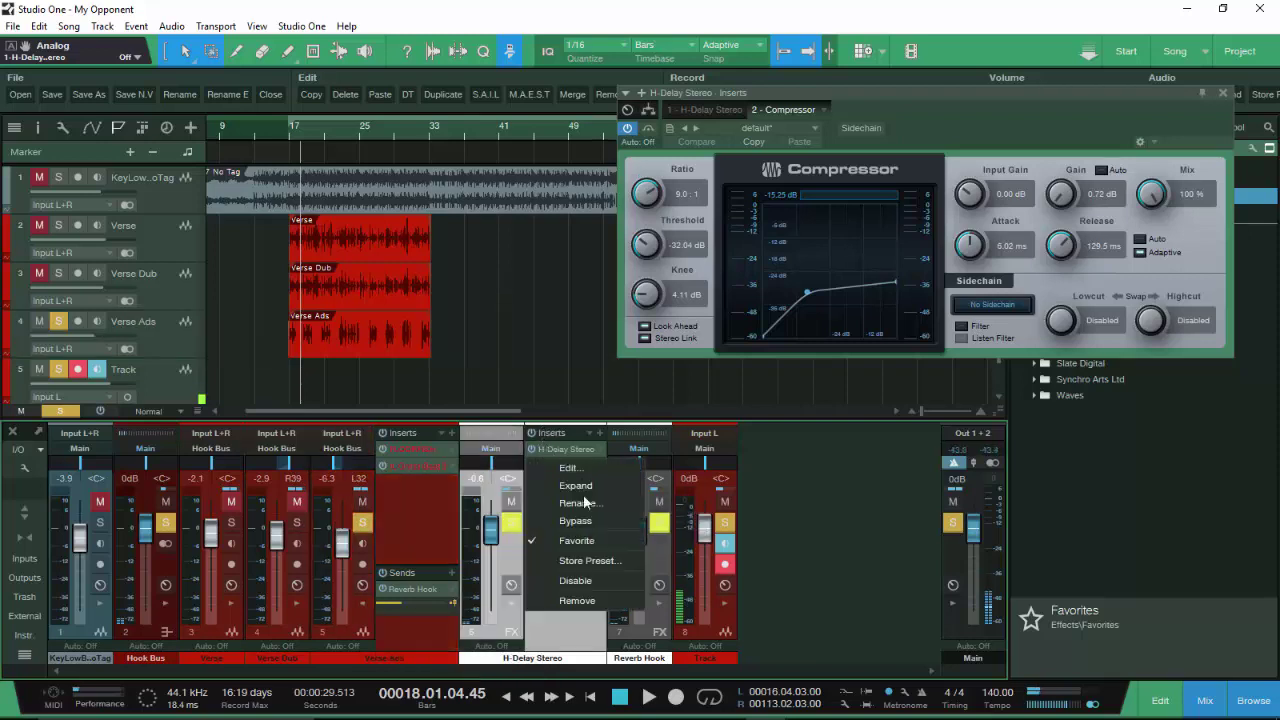
pyautogui.click(578, 600)
pyautogui.click(1223, 93)
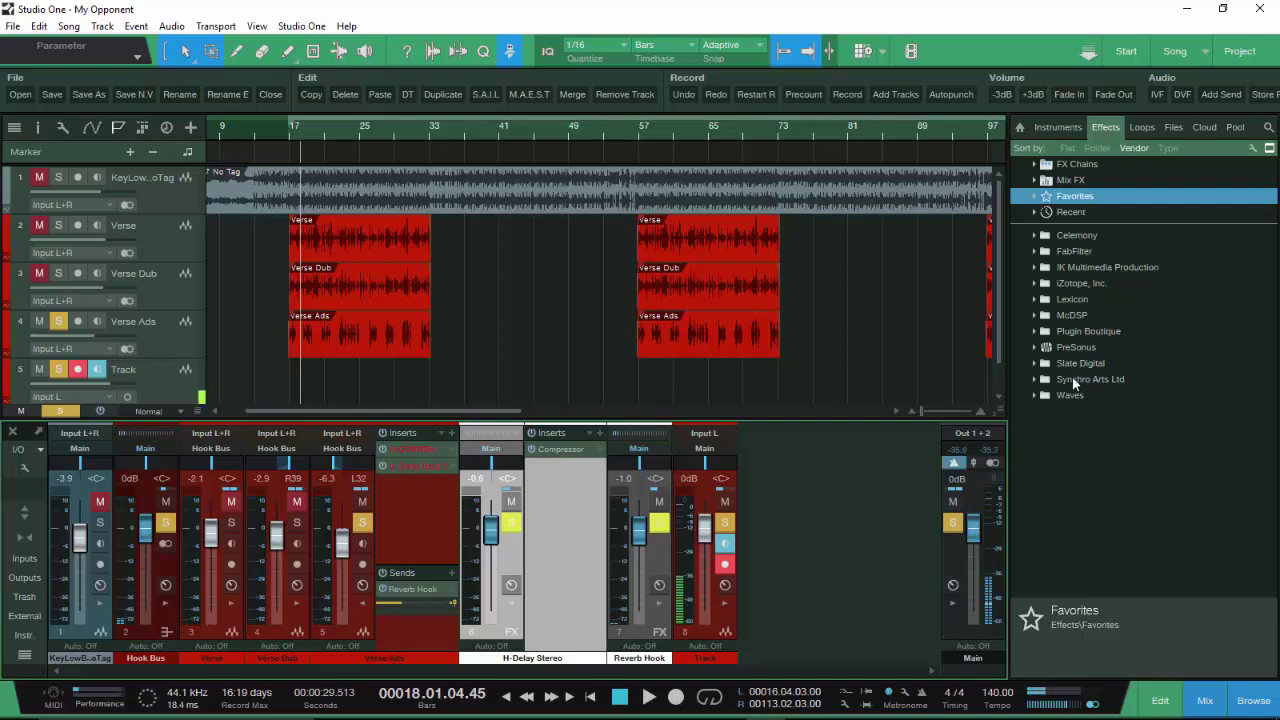
# - Add H-Delay Stereo from the favorite effects to Verse Ads as a send on a new FX channel
pyautogui.doubleClick(1096, 196)
pyautogui.scroll(-6, 1095, 336)
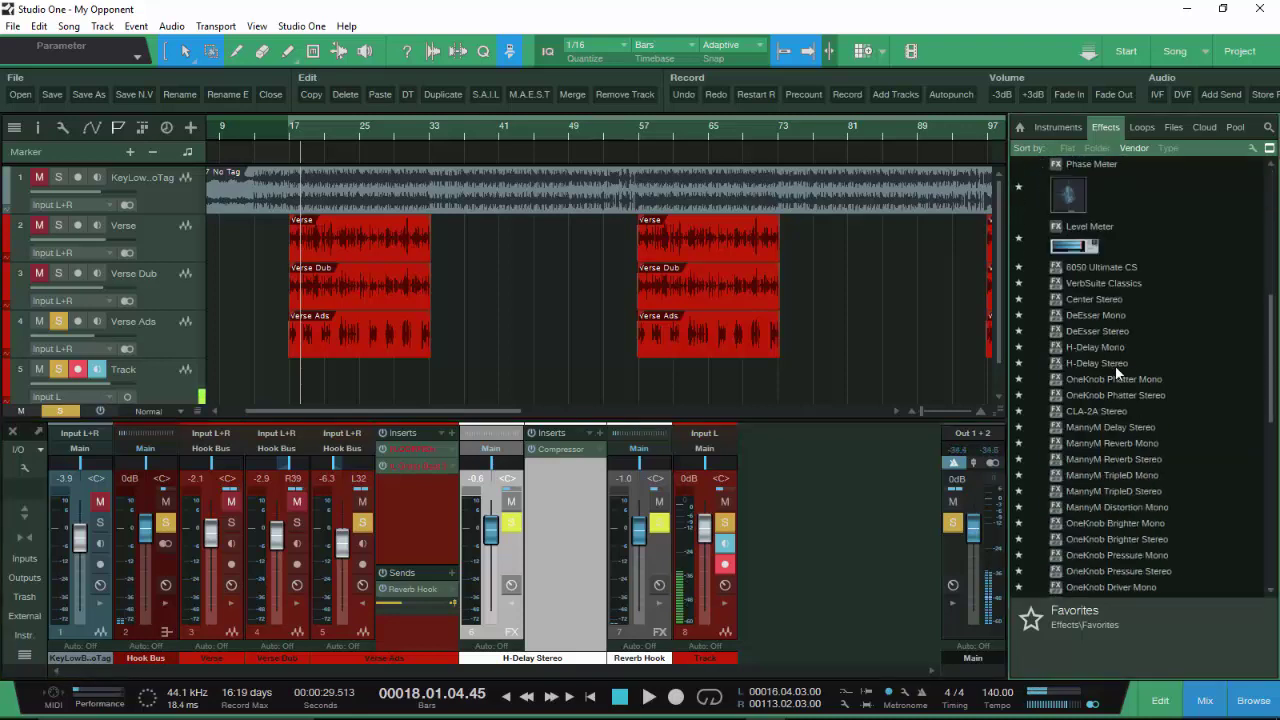
pyautogui.moveTo(1095, 363); pyautogui.dragTo(440, 615)
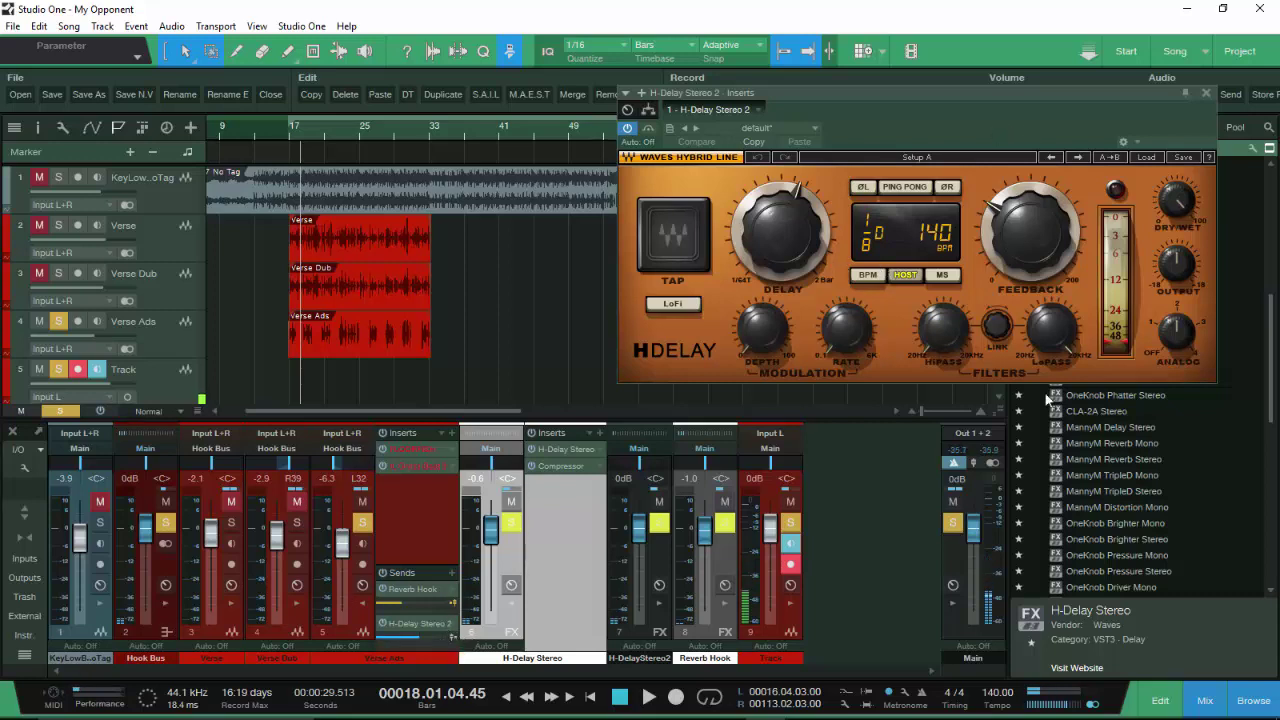
# - Play the soloed ad-libs through the new H-Delay with its default settings, then stop playback
pyautogui.moveTo(1030, 260)
pyautogui.press('space')
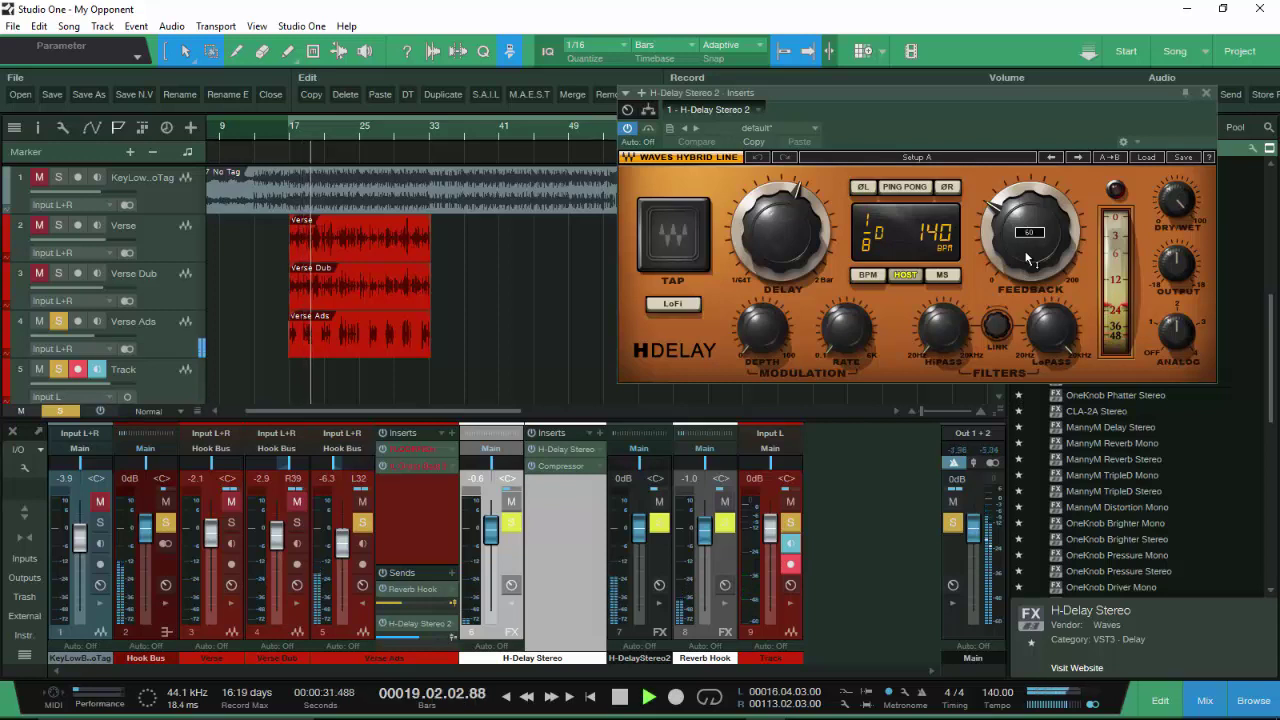
pyautogui.press('space')
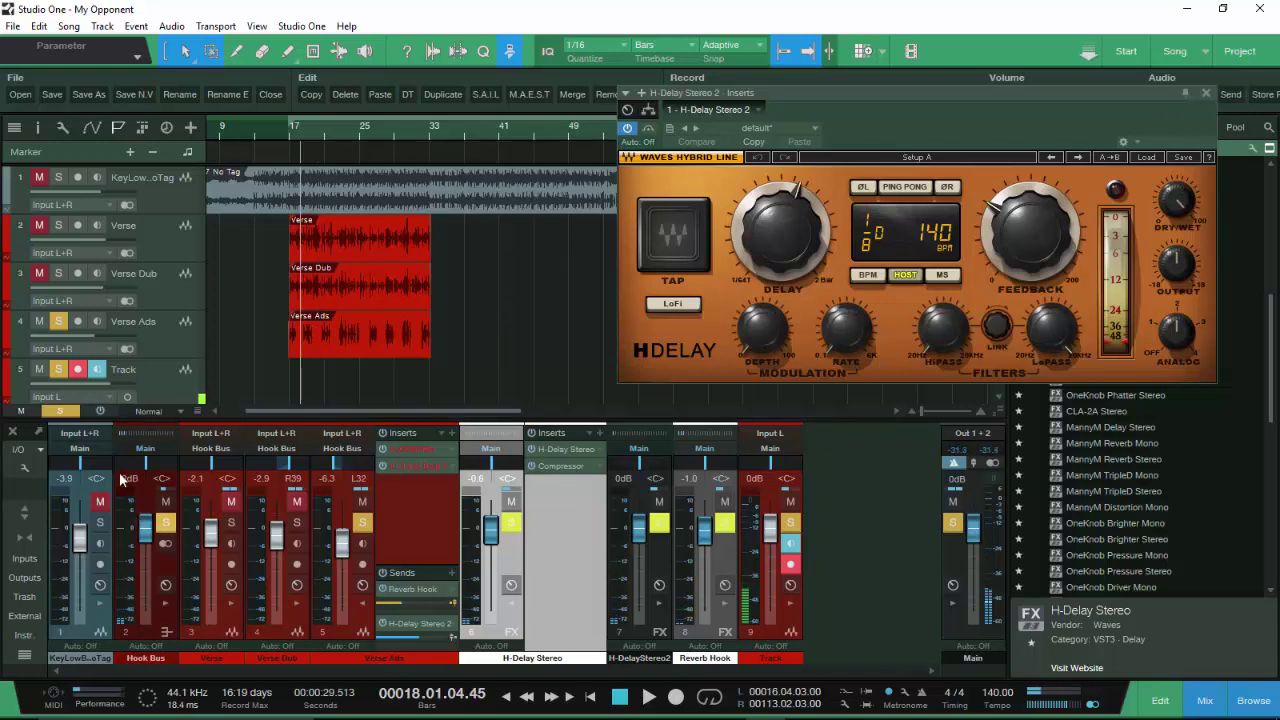
# - Clear the solos and set the original H-Delay Stereo channel's volume to 0 dB while the full mix plays, stopping playback at the end
pyautogui.click(57, 413)
pyautogui.press('space')
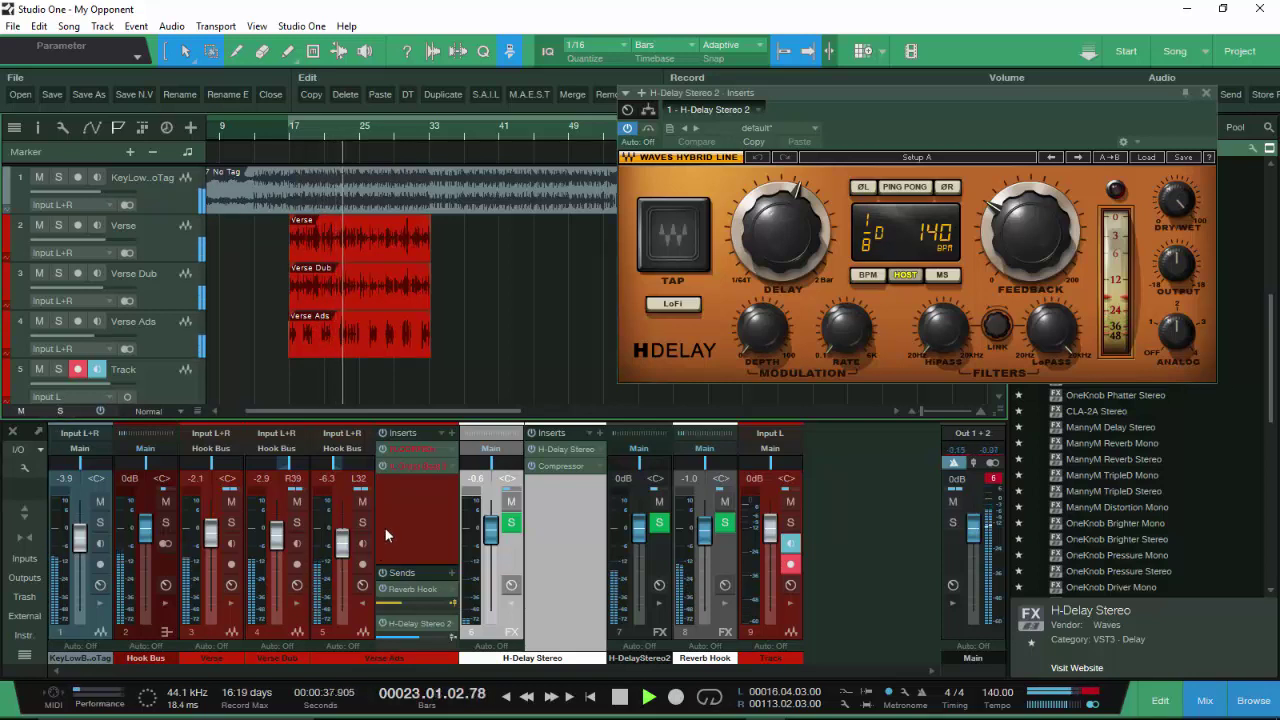
pyautogui.moveTo(493, 532); pyautogui.dragTo(491, 510)
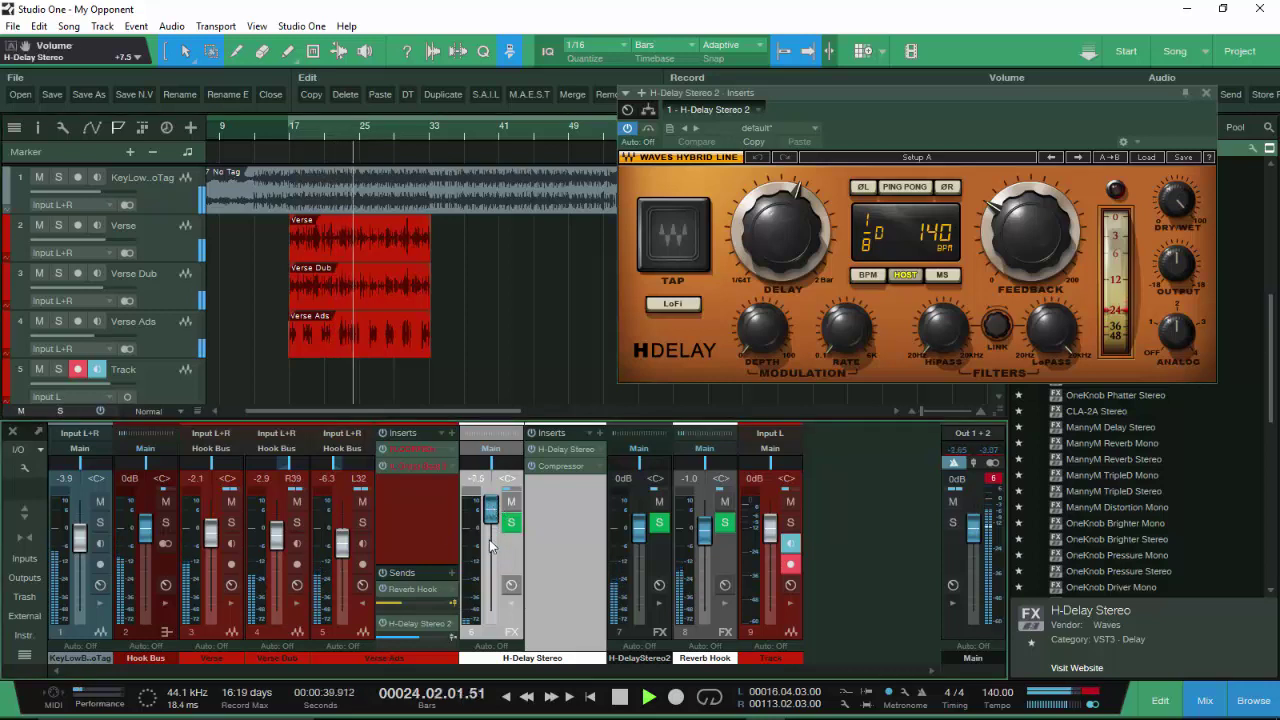
pyautogui.click(478, 479)
pyautogui.write('0')
pyautogui.press('Return')
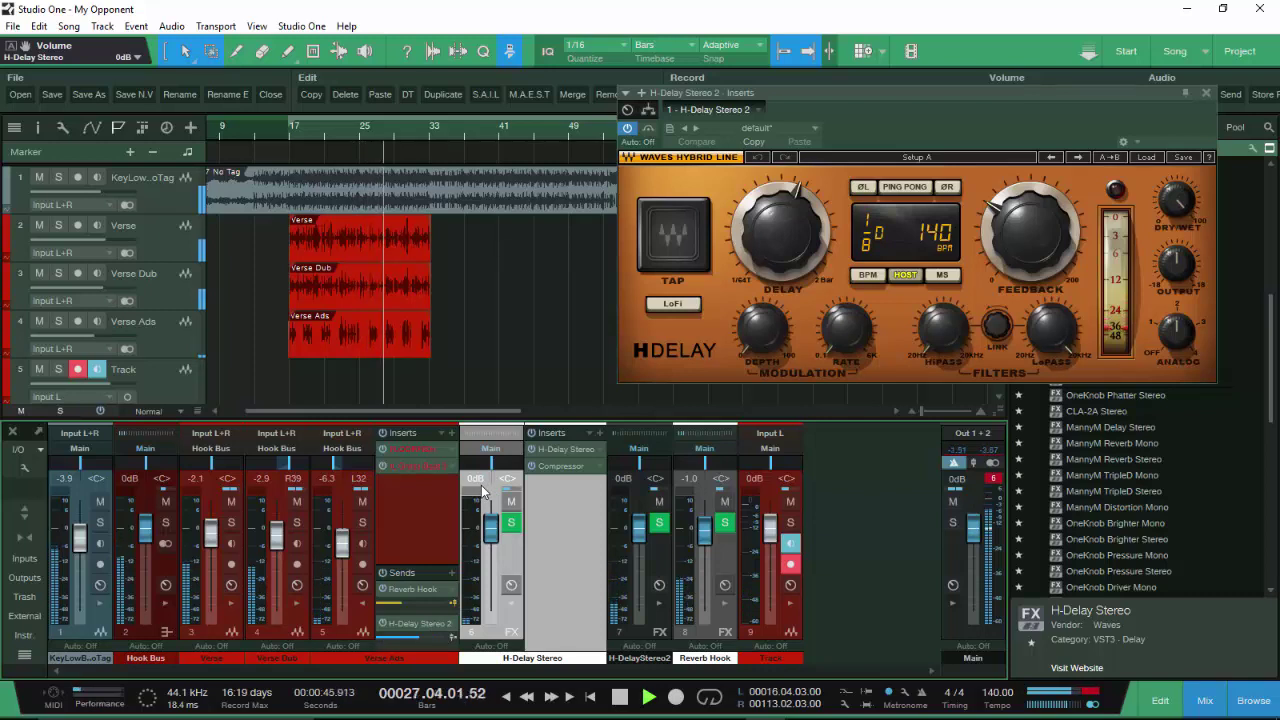
pyautogui.press('space')
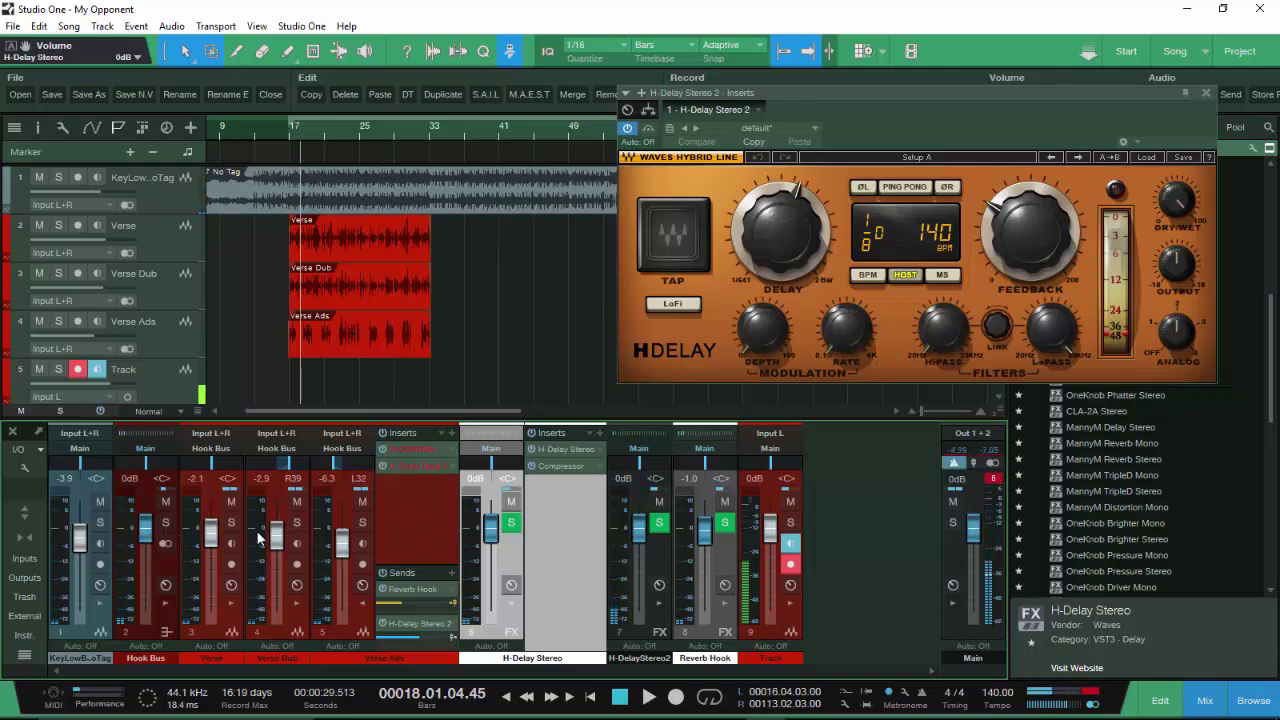
# - Solo Verse Ads and play the ad-libs with the H-Delay Stereo 2 send post-fader, then switched to pre-fader
pyautogui.click(360, 525)
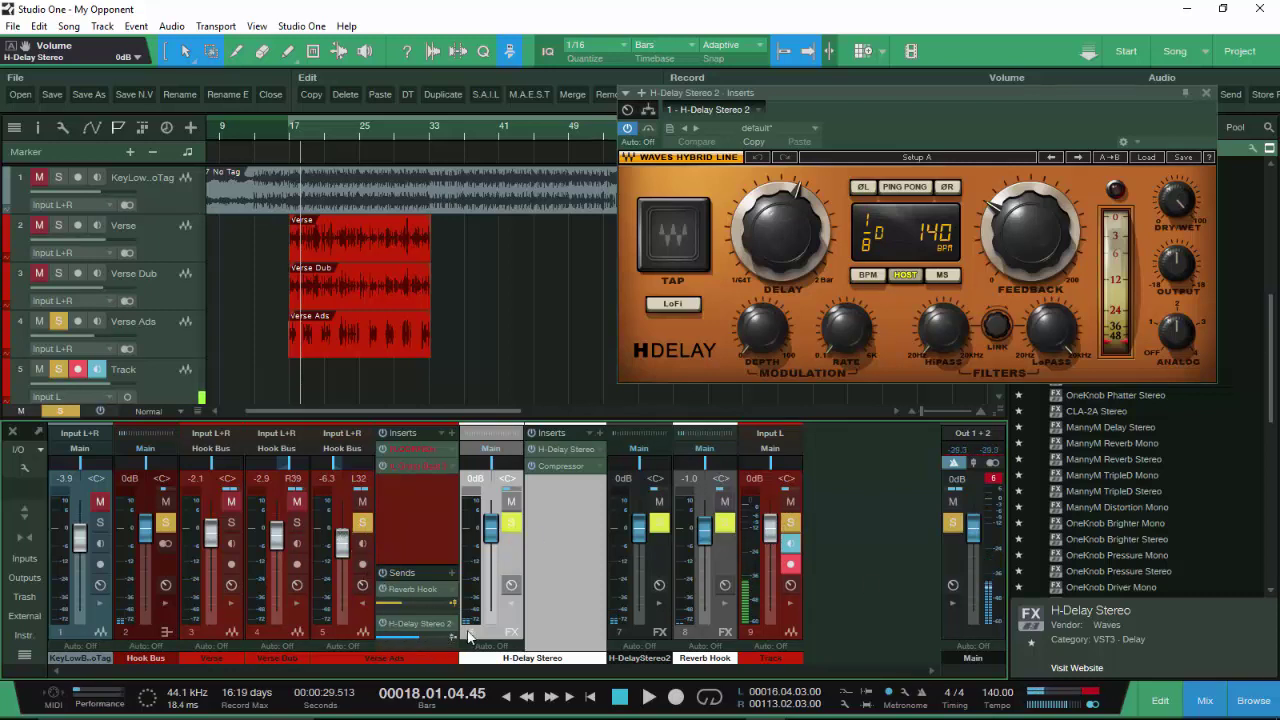
pyautogui.moveTo(439, 636)
pyautogui.press('space')
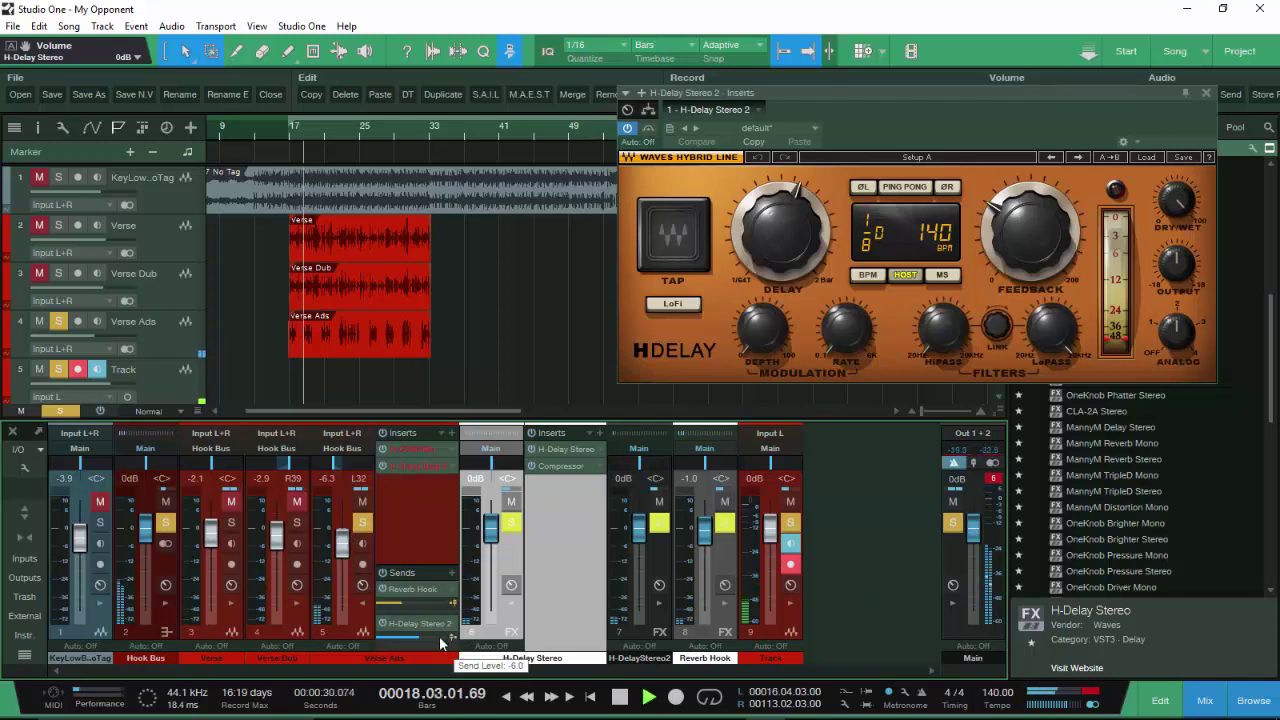
pyautogui.press('space')
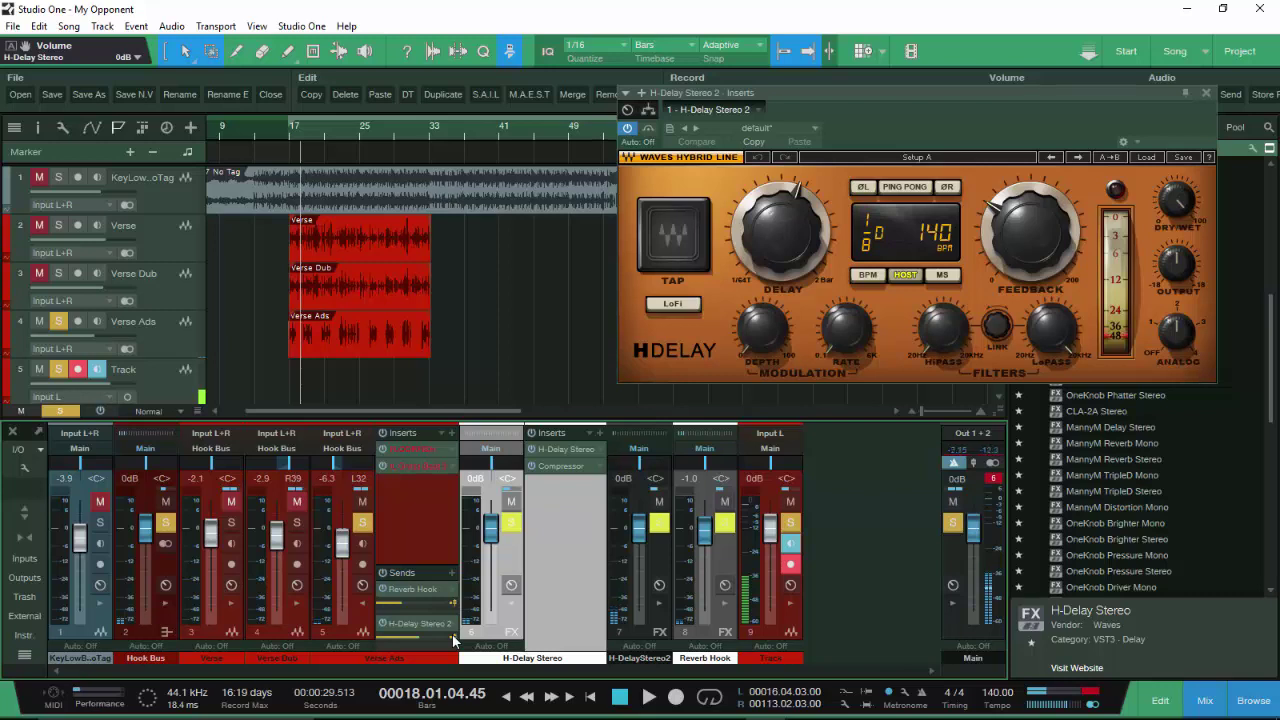
pyautogui.press('space')
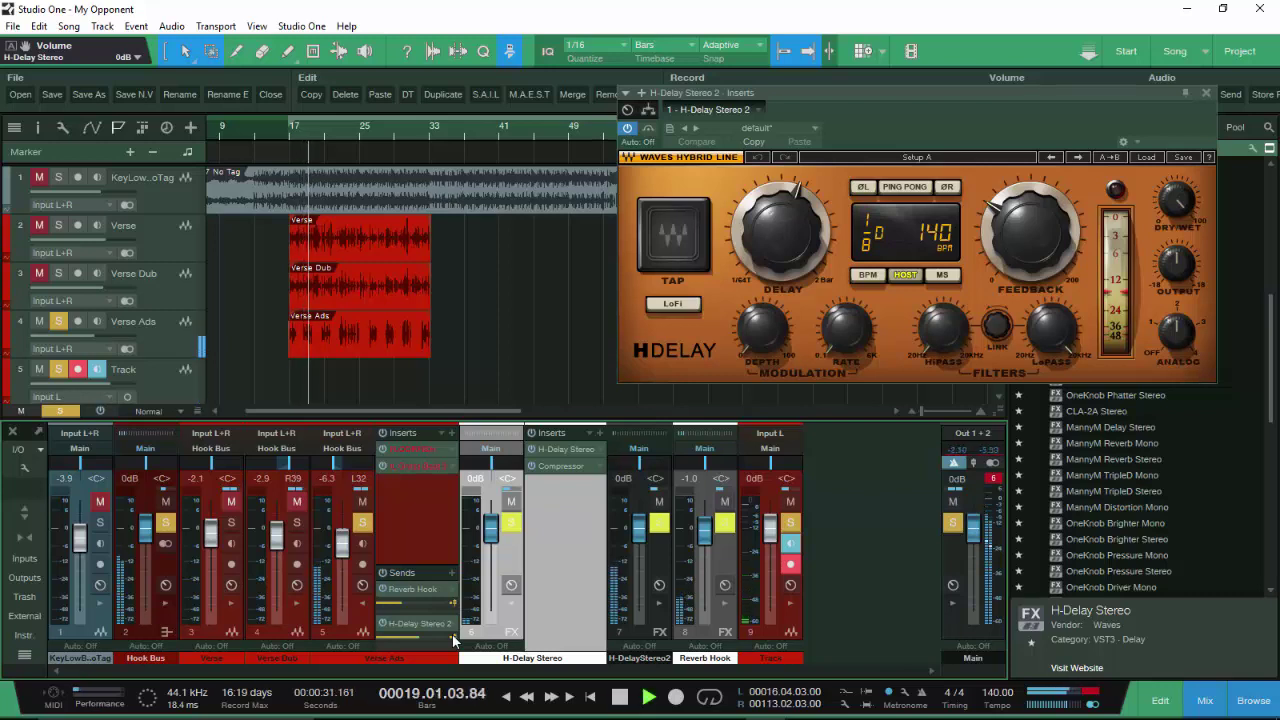
pyautogui.press('space')
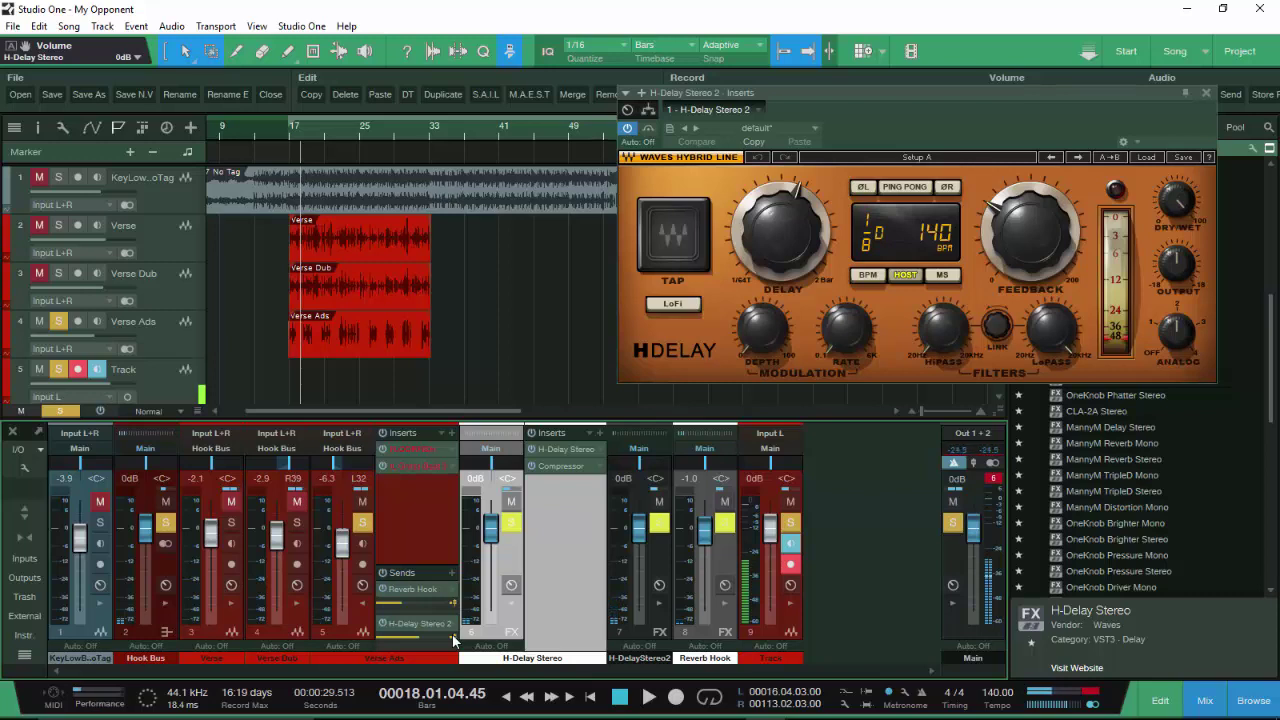
# - Compare the H-Delay Stereo 2 send again by replaying the soloed ad-libs post-fader and then pre-fader
pyautogui.moveTo(455, 640); pyautogui.dragTo(428, 652)
pyautogui.press('space')
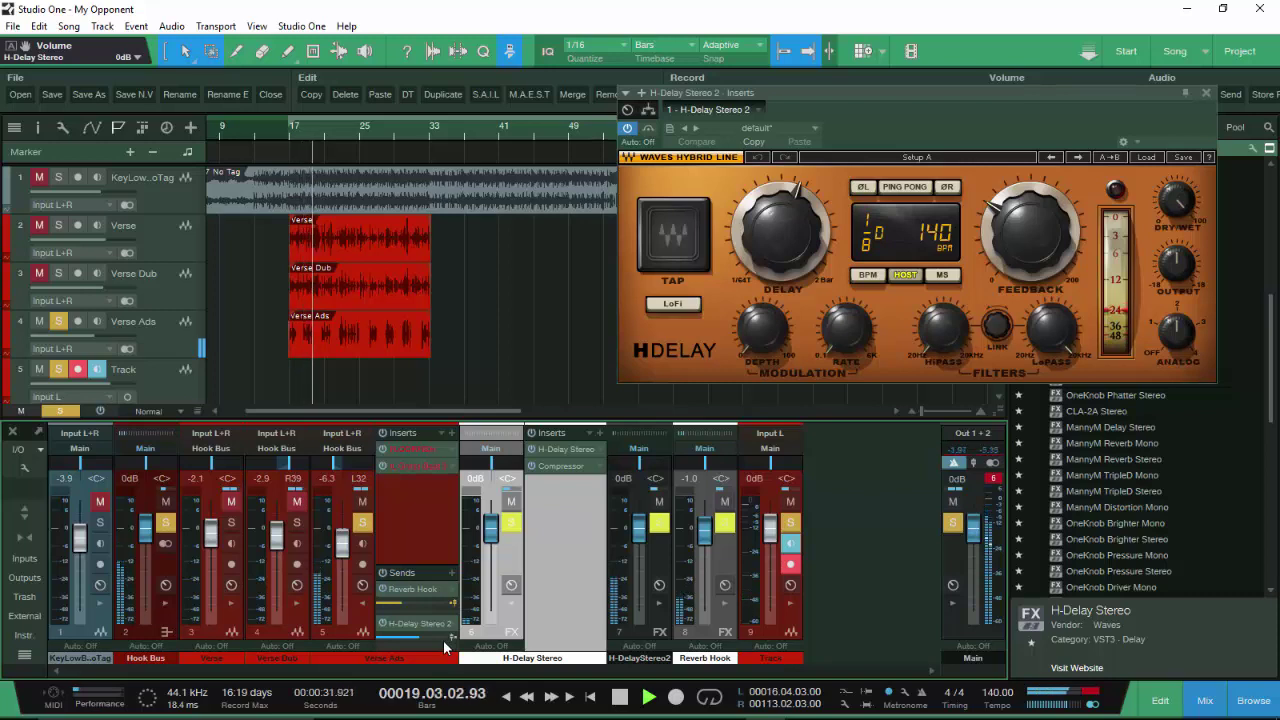
pyautogui.press('space')
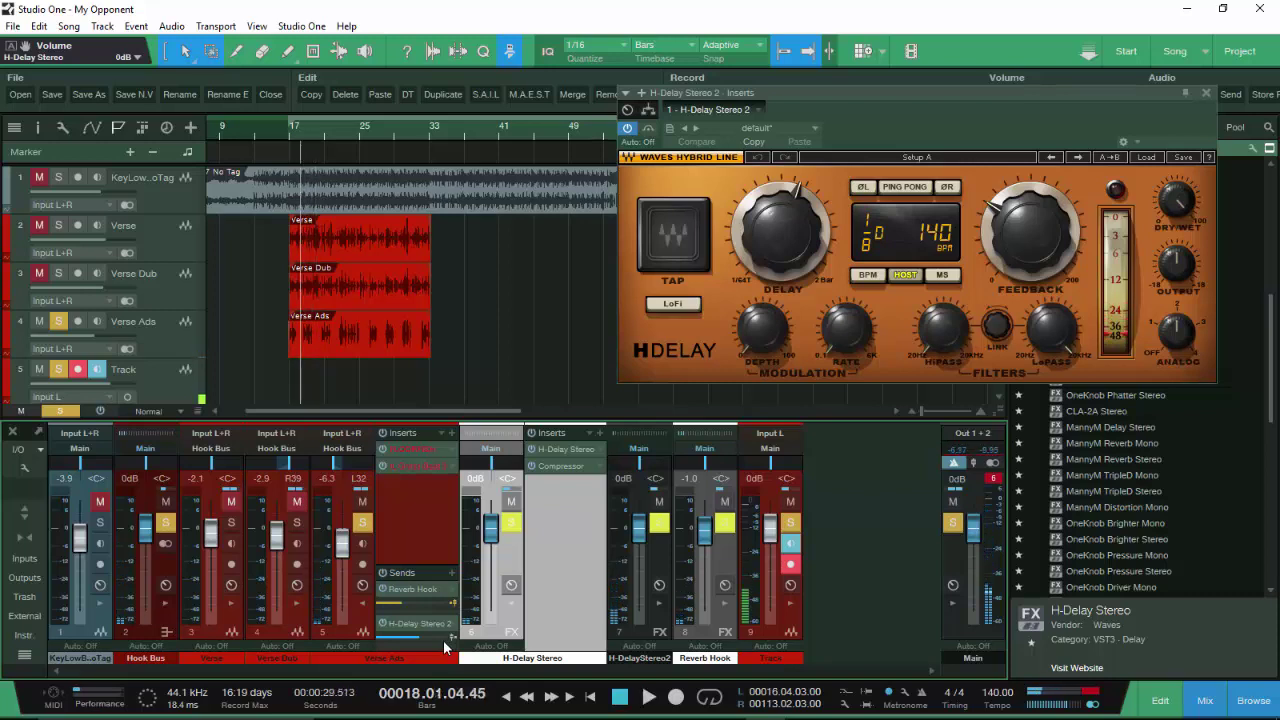
pyautogui.press('space')
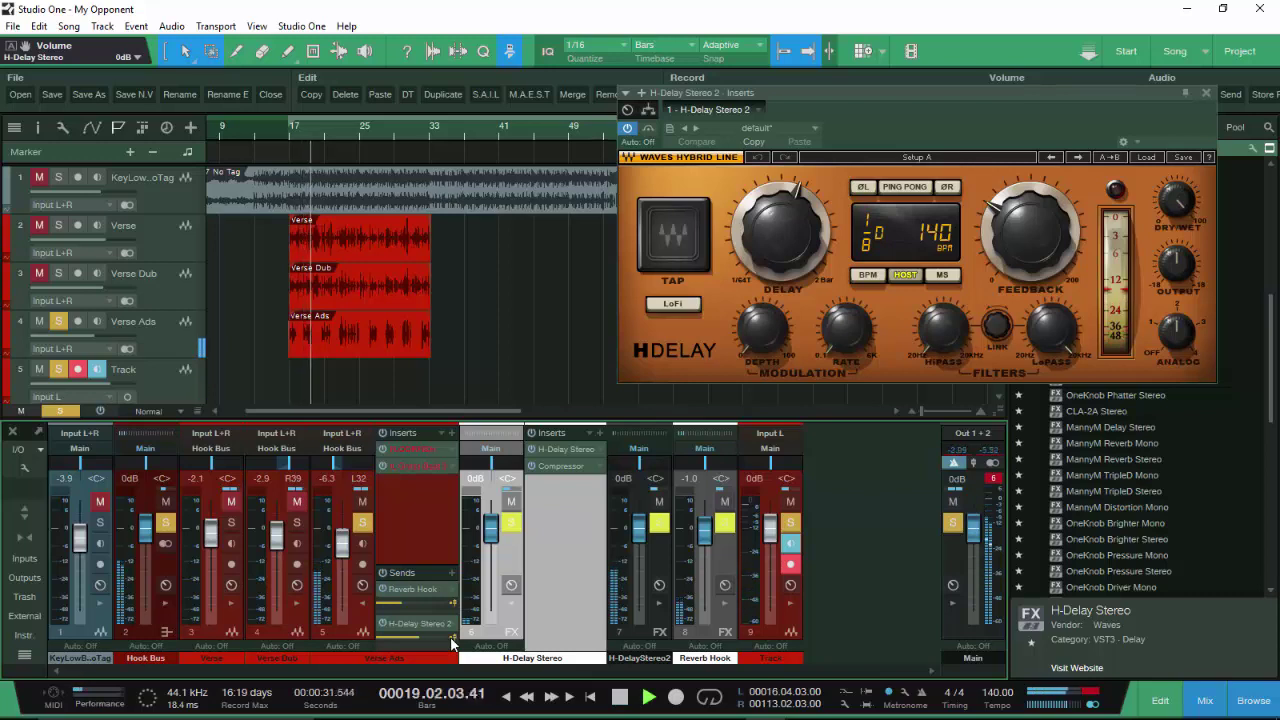
# - Clear the solos and, while the full mix plays, raise Verse Ads to -2.6 dB and set H-Delay Stereo 2's delay time to 1/2
pyautogui.press('space')
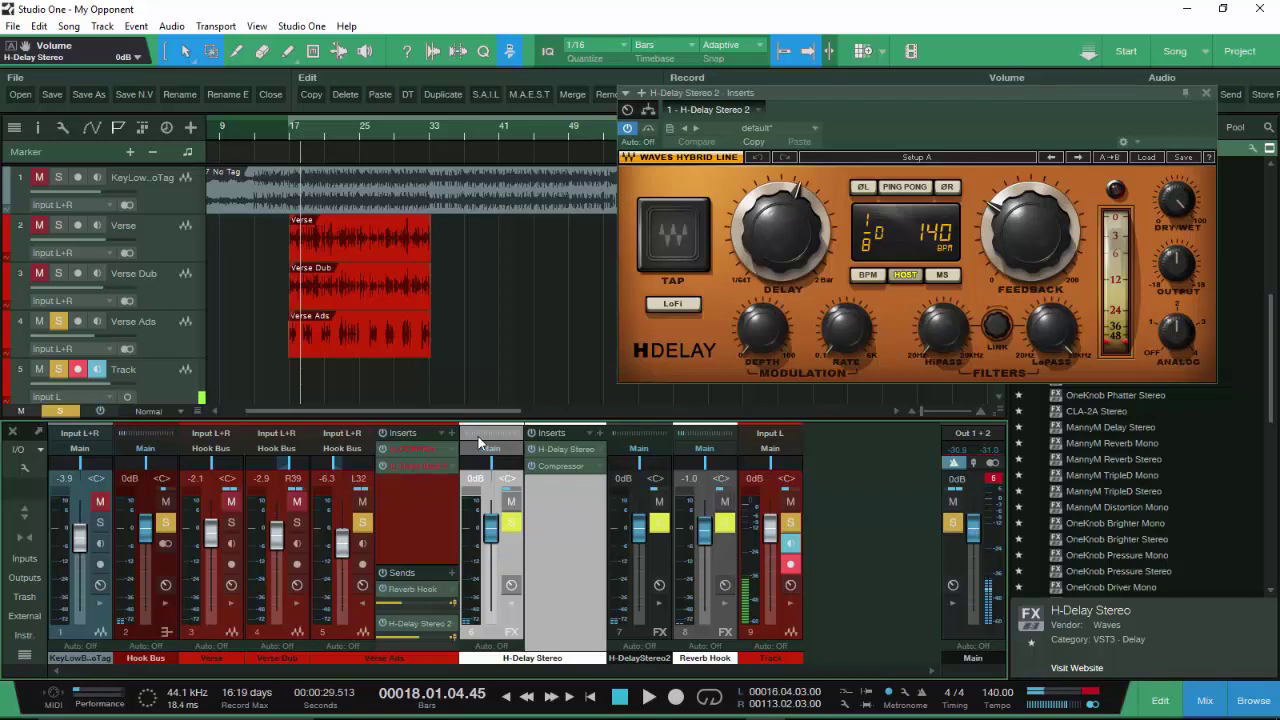
pyautogui.click(59, 411)
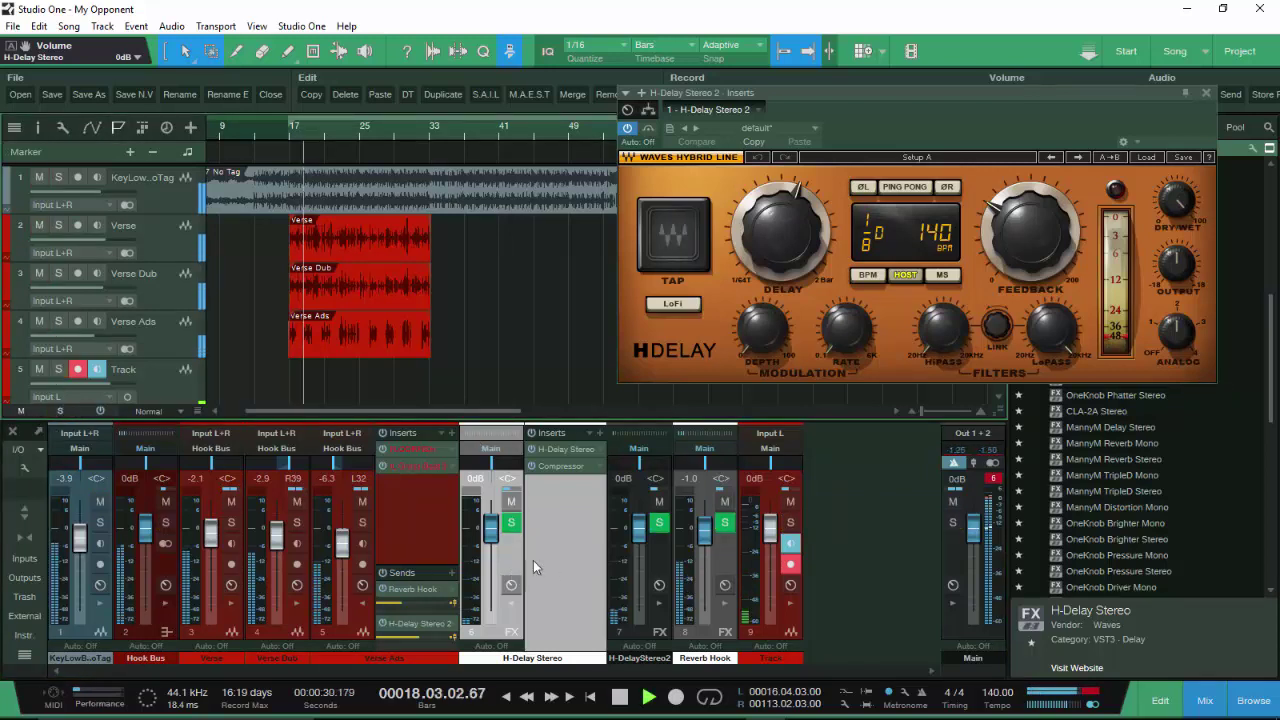
pyautogui.click(770, 235)
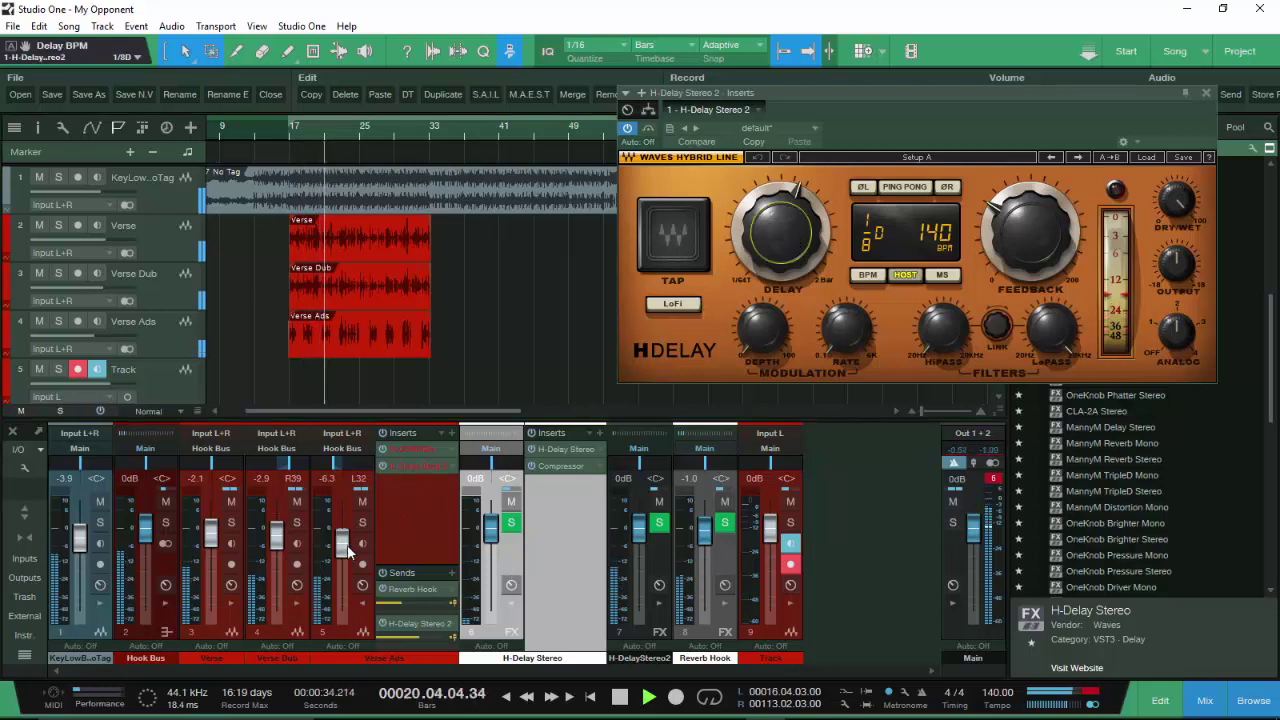
pyautogui.scroll(5, 766, 256)
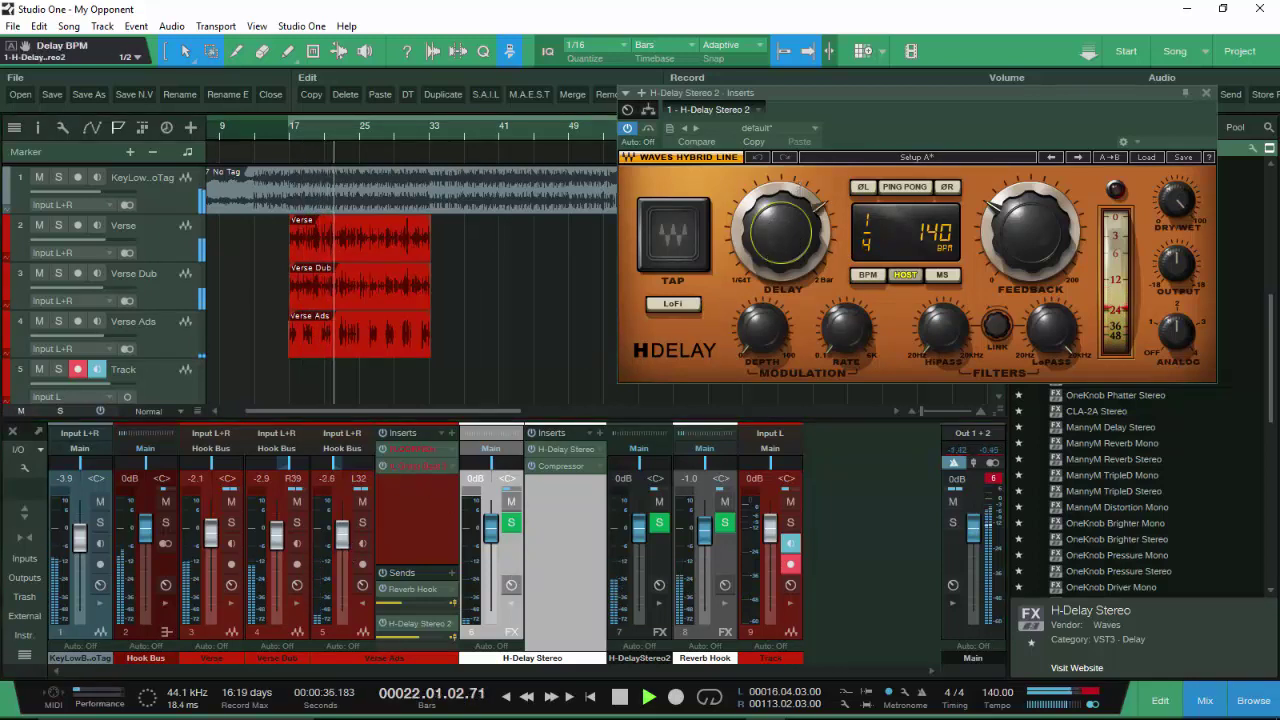
# - Raise the HiPass filter of H-Delay Stereo 2 past 88 Hz while the mix plays
pyautogui.click(942, 328)
pyautogui.scroll(5, 942, 328)
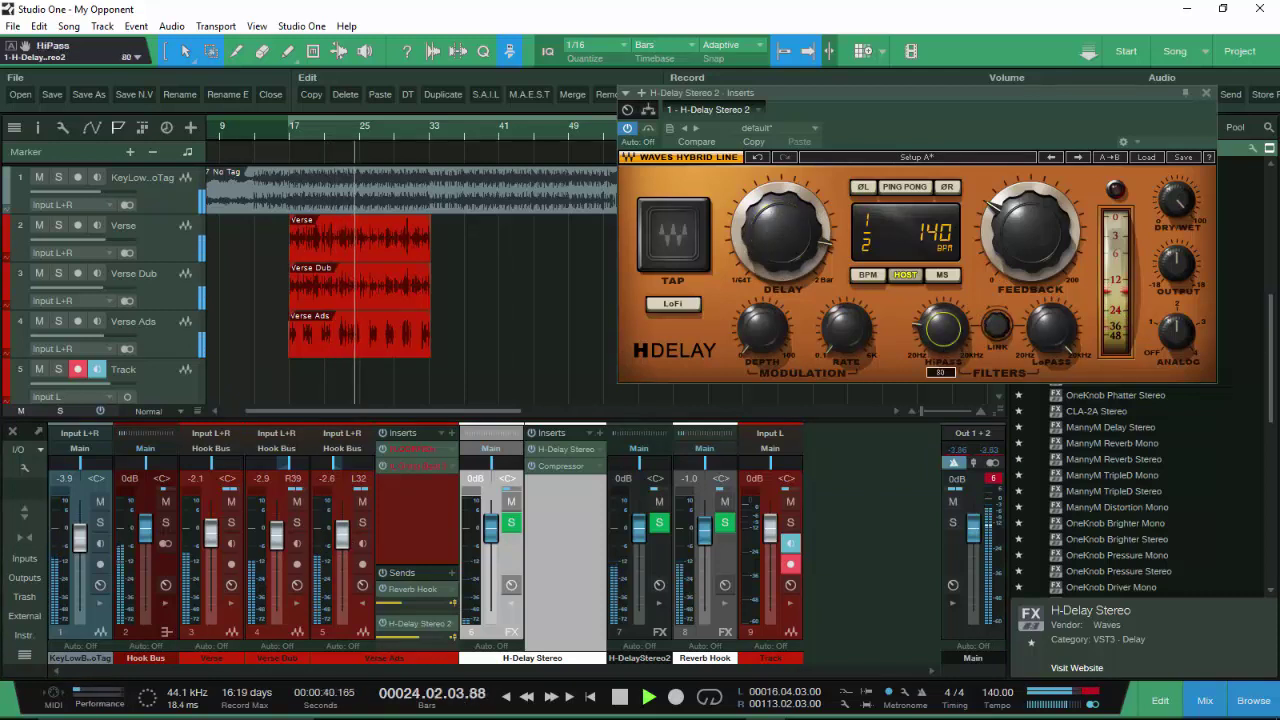
pyautogui.scroll(5, 942, 328)
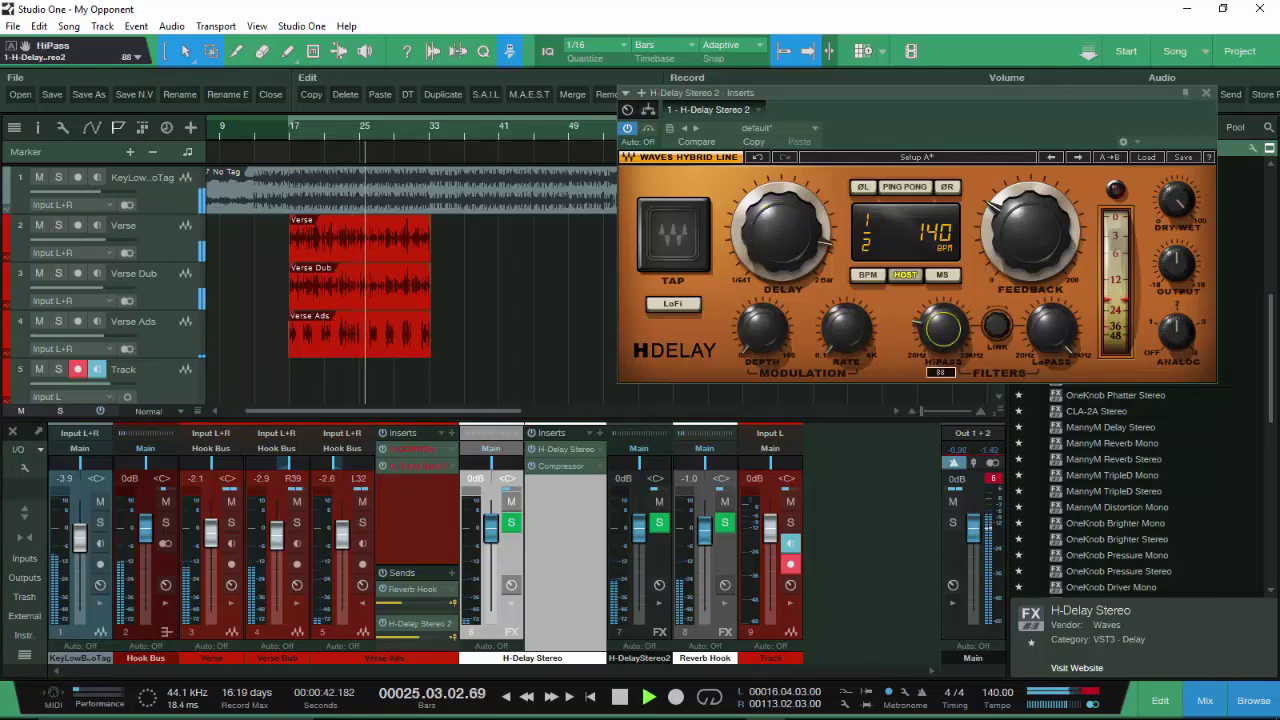
pyautogui.scroll(10, 942, 328)
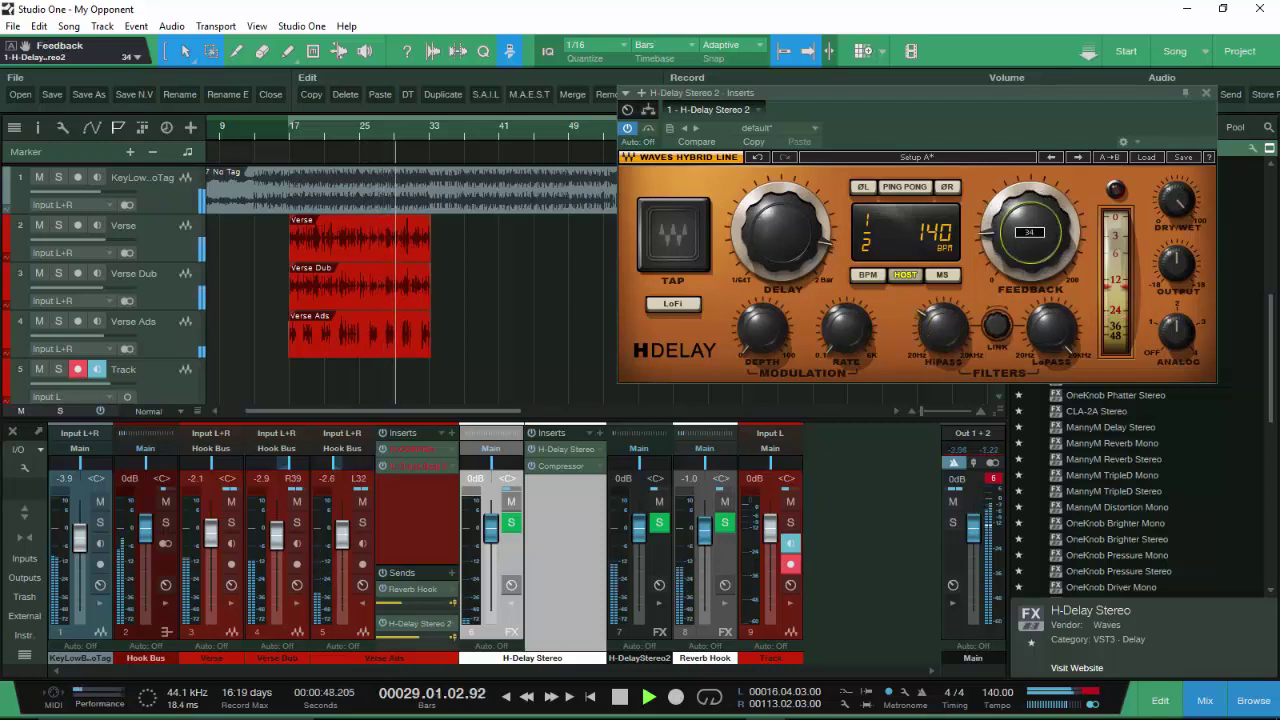
# - Set H-Delay Stereo 2's feedback to 30 and its dry/wet mix to 48, and stop playback
pyautogui.scroll(-4, 1030, 232)
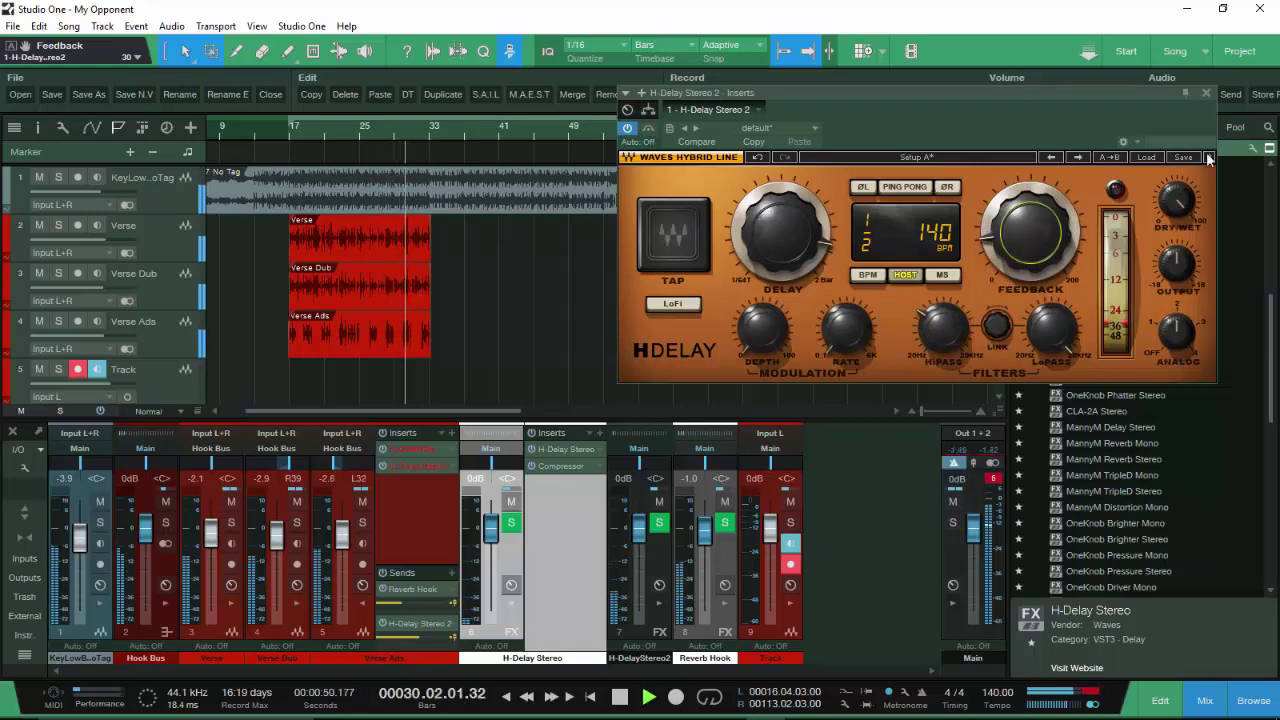
pyautogui.scroll(-5, 1177, 200)
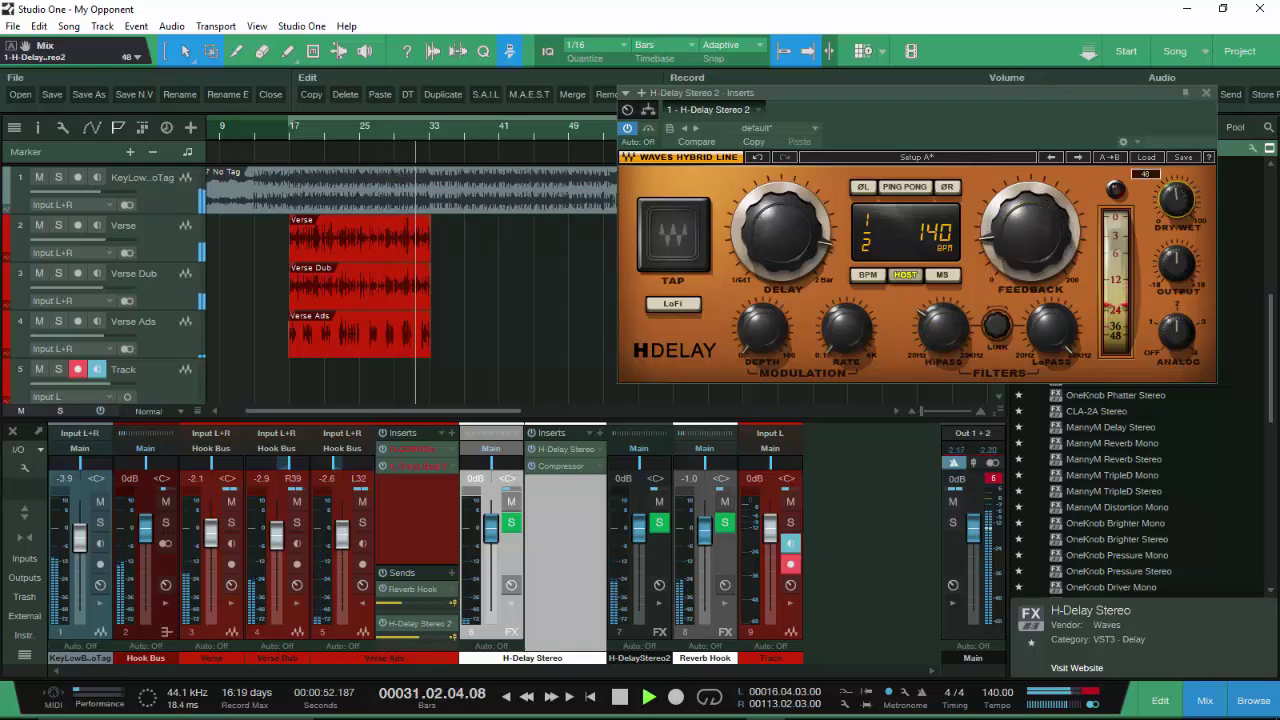
pyautogui.click(650, 697)
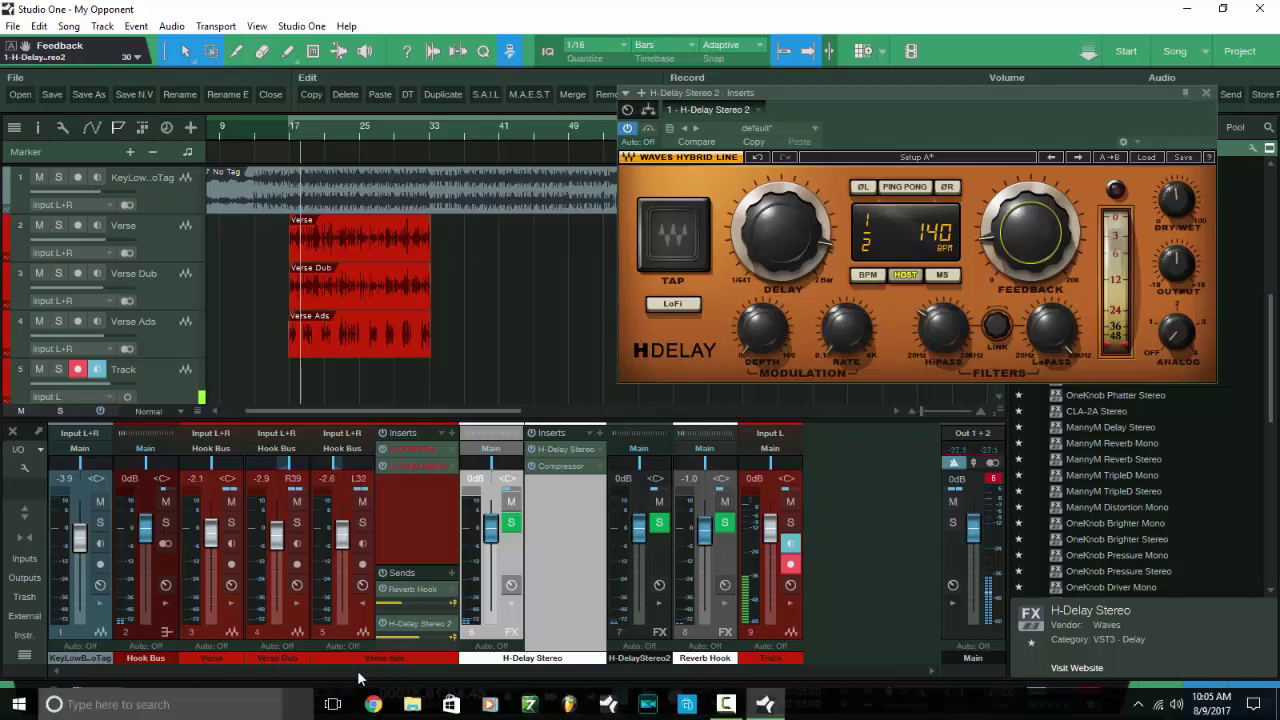
# - Enable LoFi with Analog off in H-Delay Stereo 2 and play the full mix
pyautogui.click(670, 304)
pyautogui.press('space')
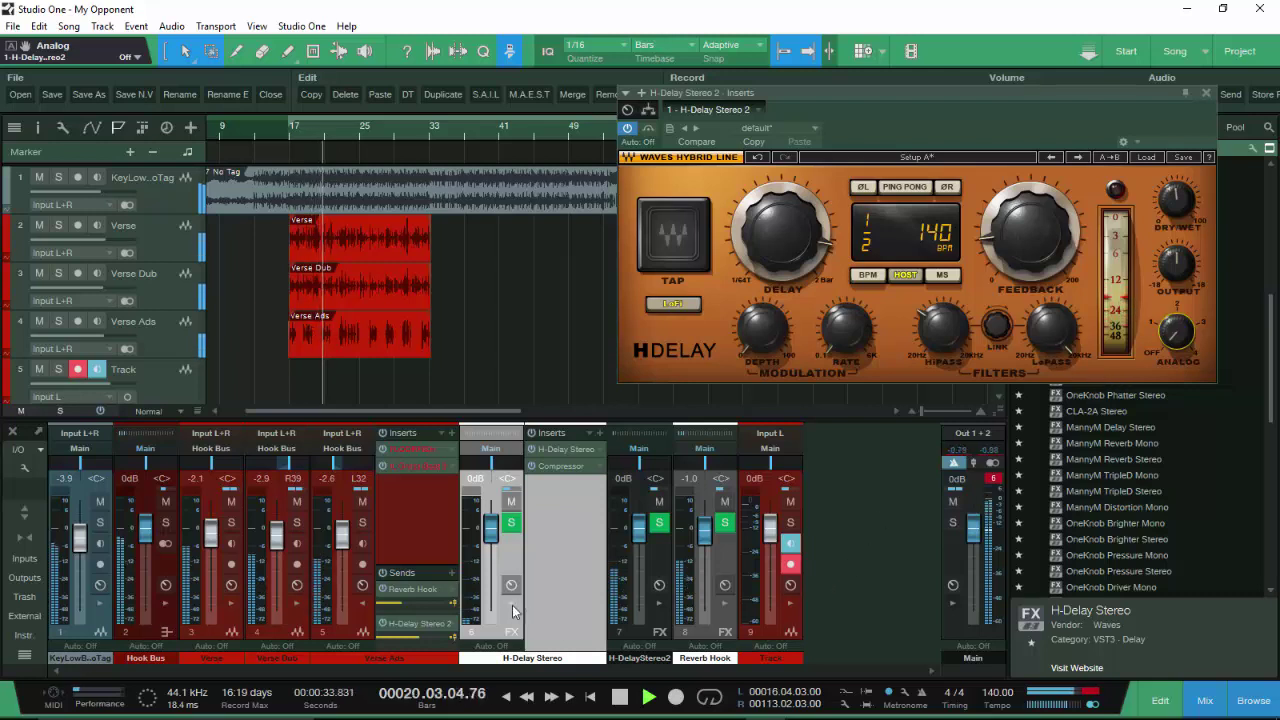
# - Raise the Verse Ads volume to +4.3 dB and lower it to -18.6 dB during playback, stopping at the end
pyautogui.moveTo(335, 548); pyautogui.dragTo(340, 528)
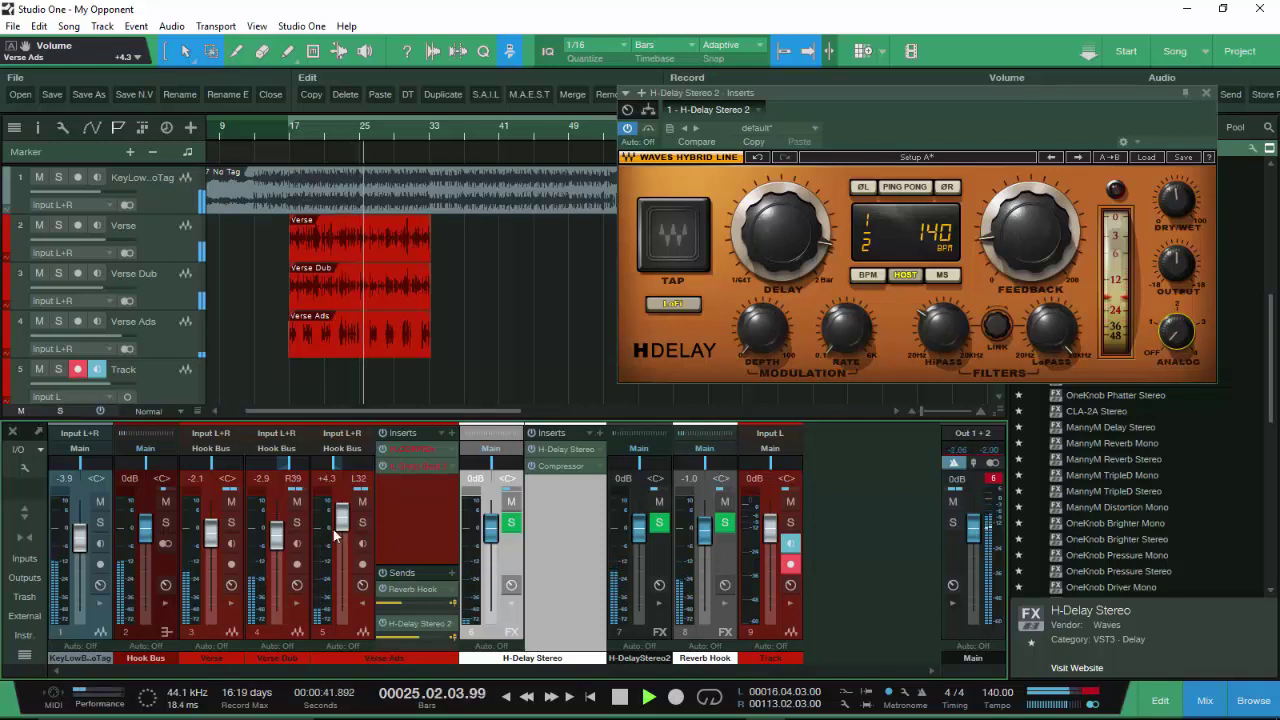
pyautogui.moveTo(338, 533); pyautogui.dragTo(343, 575)
pyautogui.press('space')
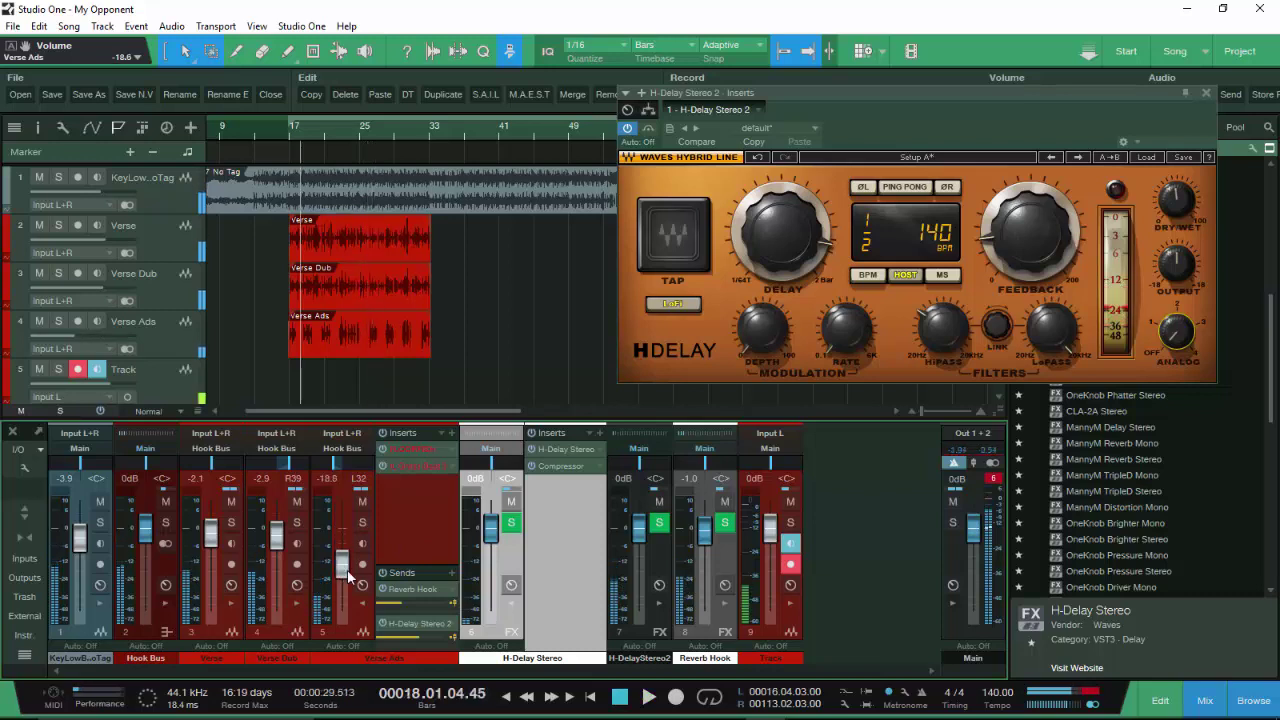
# - Inspect the Compressor on the H-Delay Stereo channel, playing the mix briefly with it open, and close it
pyautogui.click(575, 470)
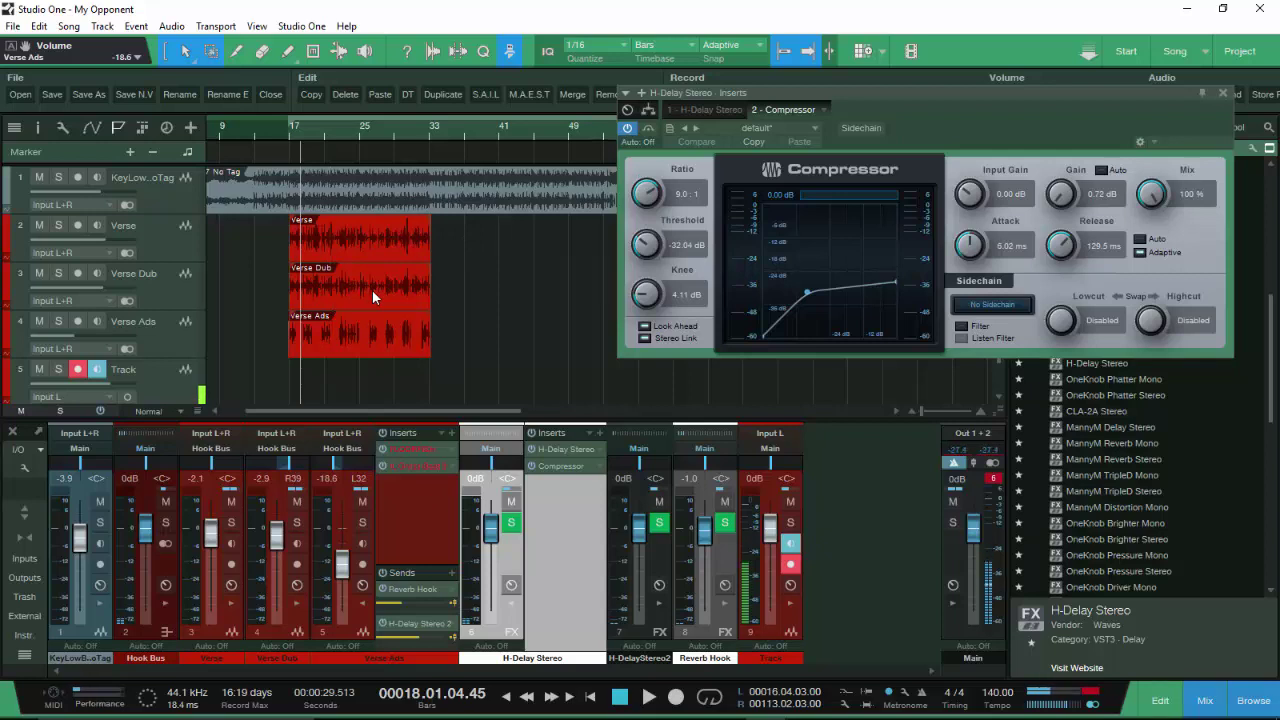
pyautogui.press('space')
pyautogui.press('space')
pyautogui.click(1223, 93)
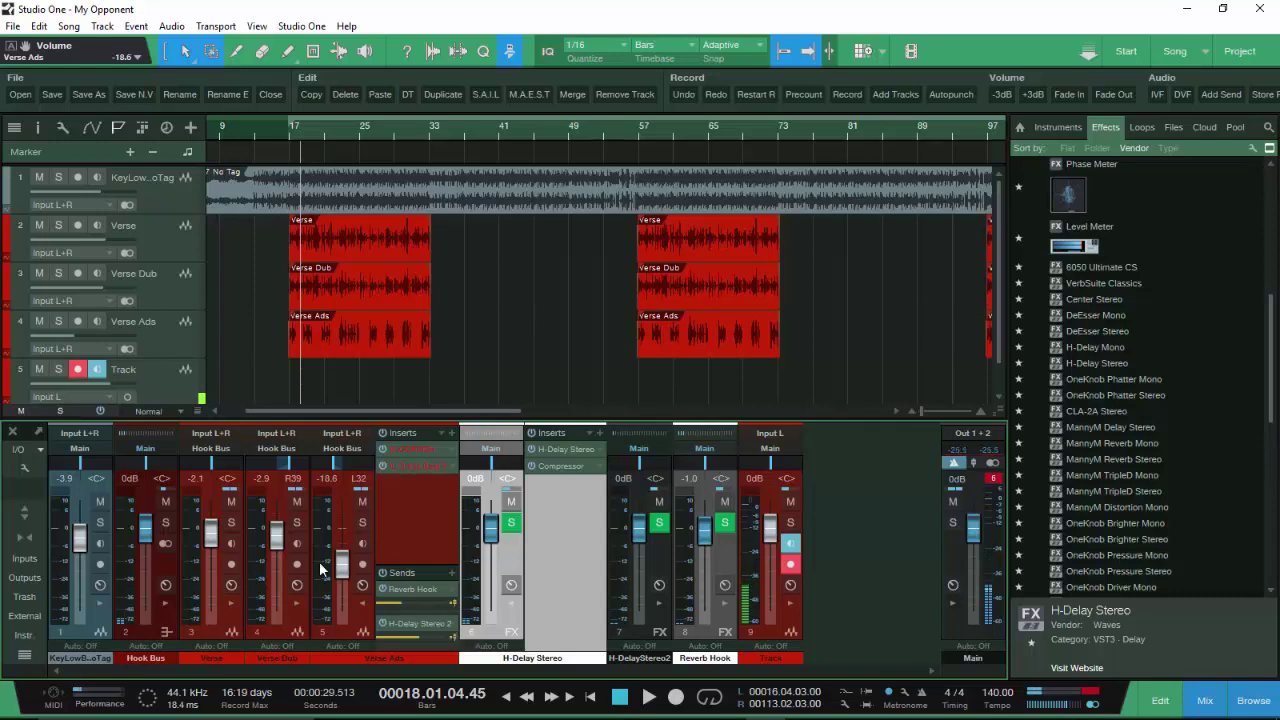
# - Expand the Verse channel and copy the H-Delay Stereo 2 send from Verse Ads onto it
pyautogui.click(232, 603)
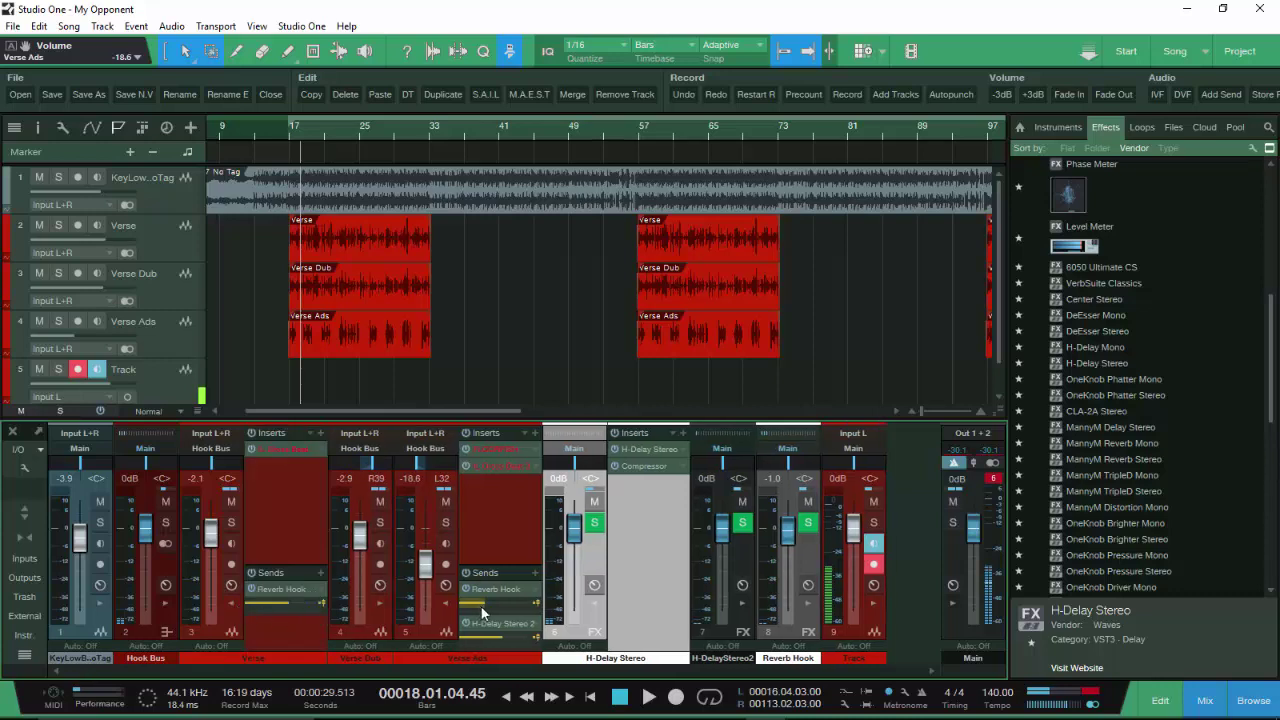
pyautogui.moveTo(499, 622); pyautogui.dragTo(282, 640)
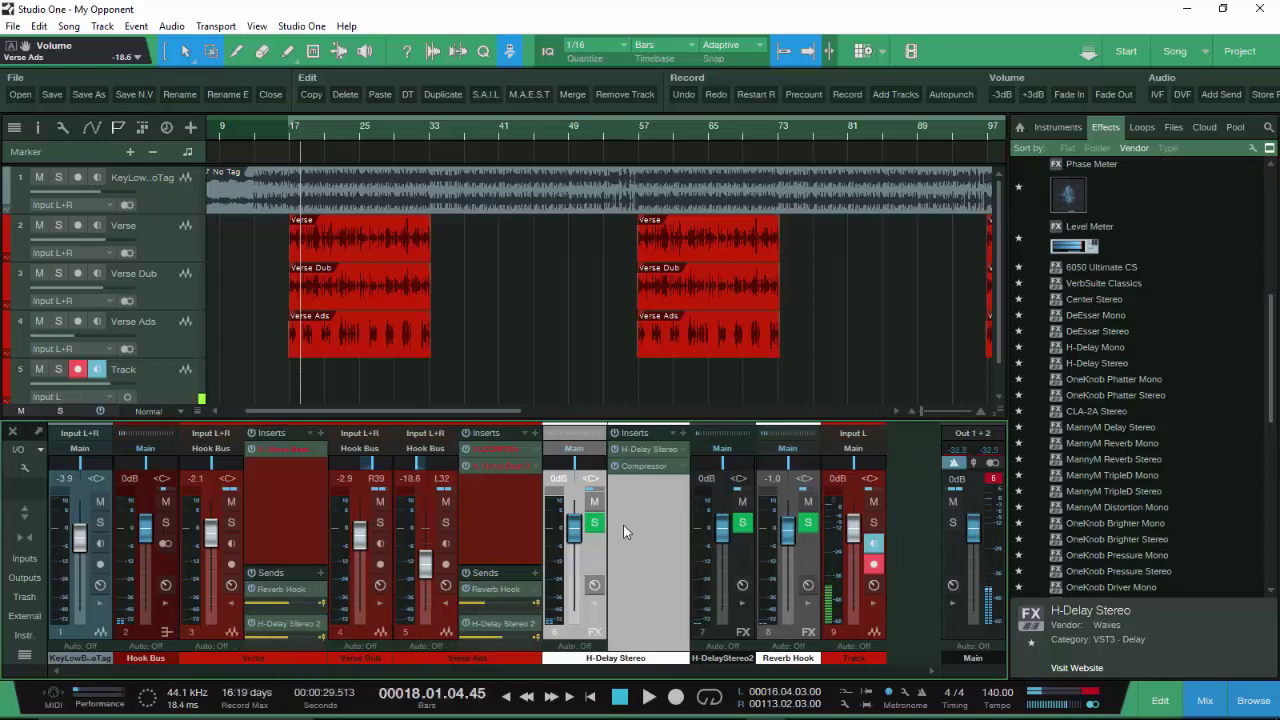
# - Solo Verse and Track, and play the lead verse briefly from bar 17 to hear the copied delay send
pyautogui.click(447, 522)
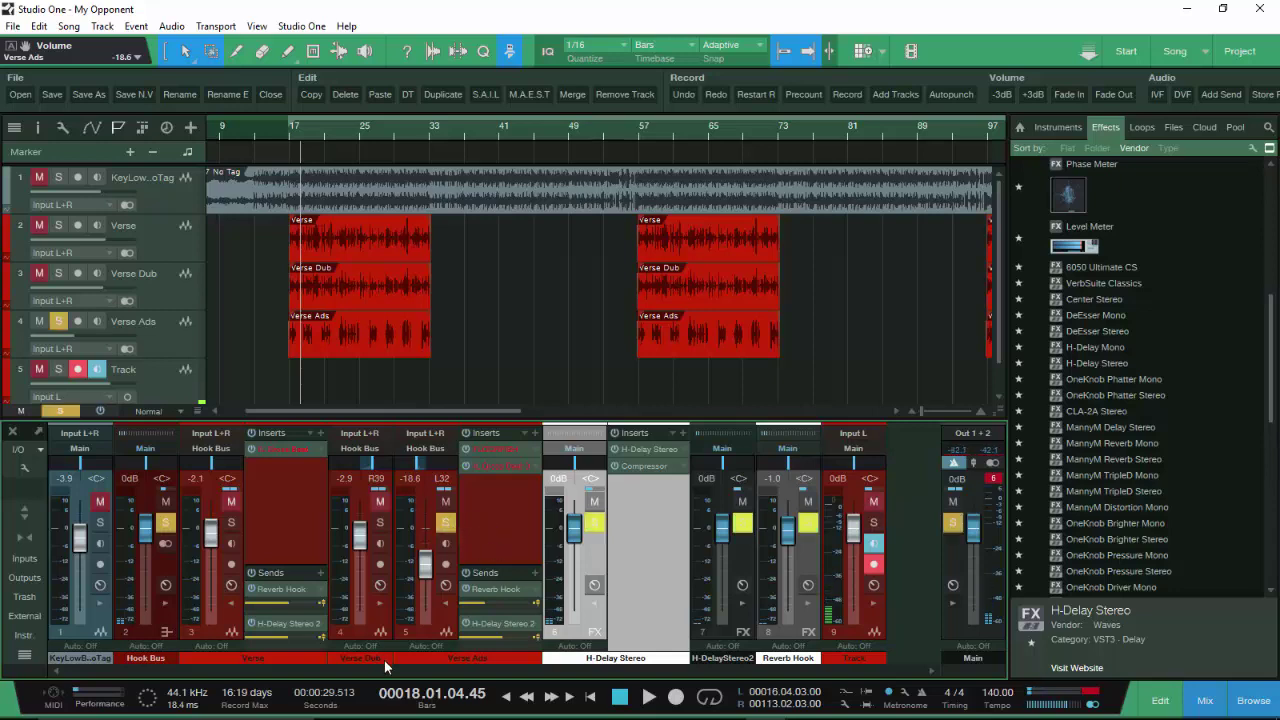
pyautogui.click(447, 522)
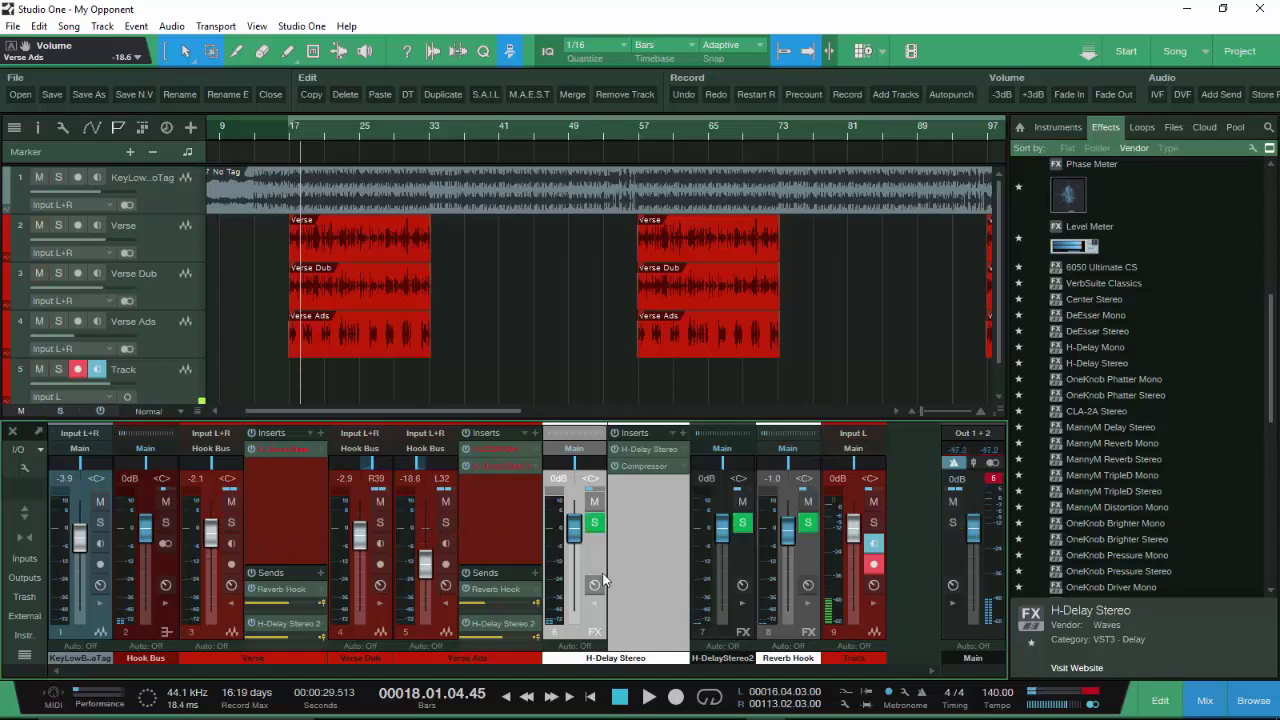
pyautogui.click(231, 523)
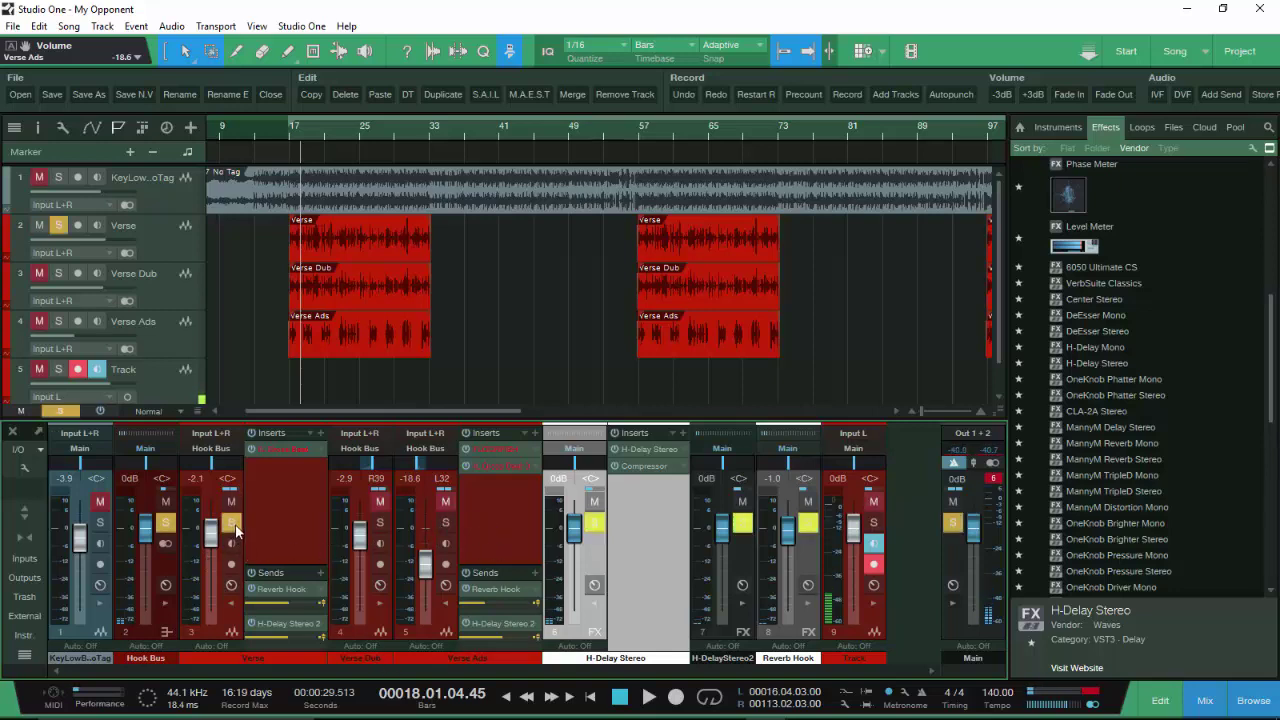
pyautogui.click(874, 523)
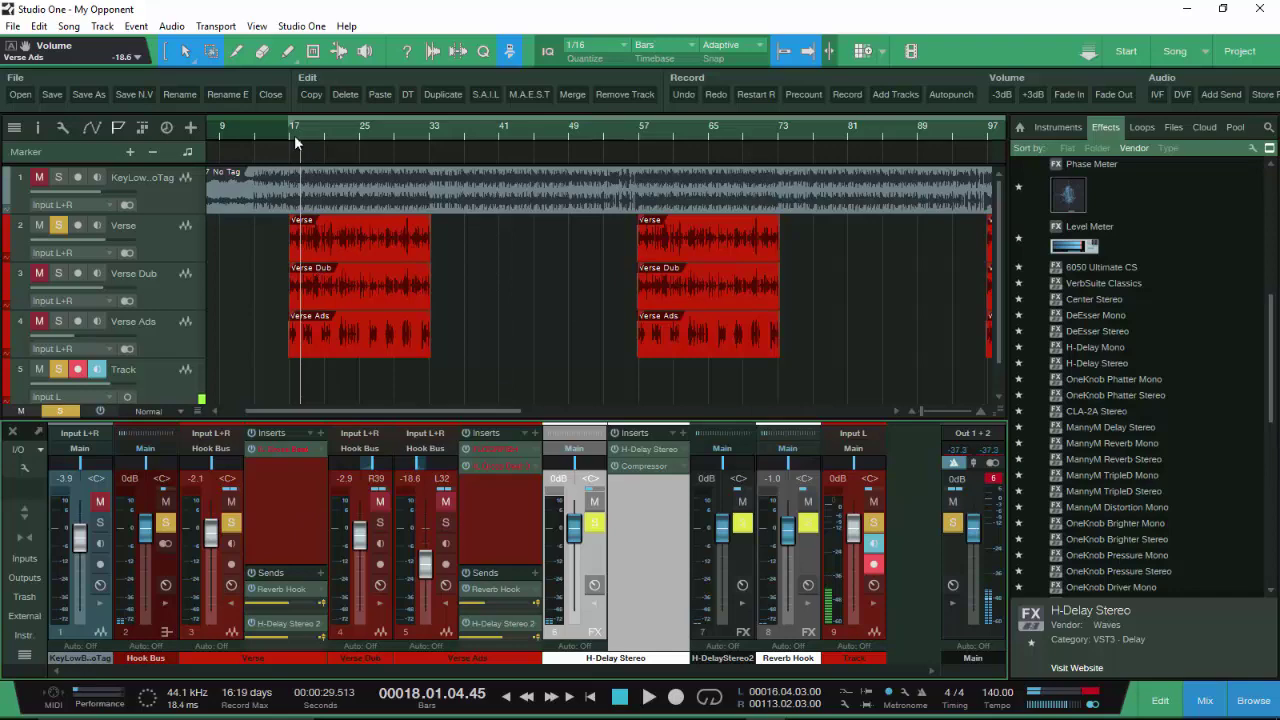
pyautogui.scroll(8, 295, 143)
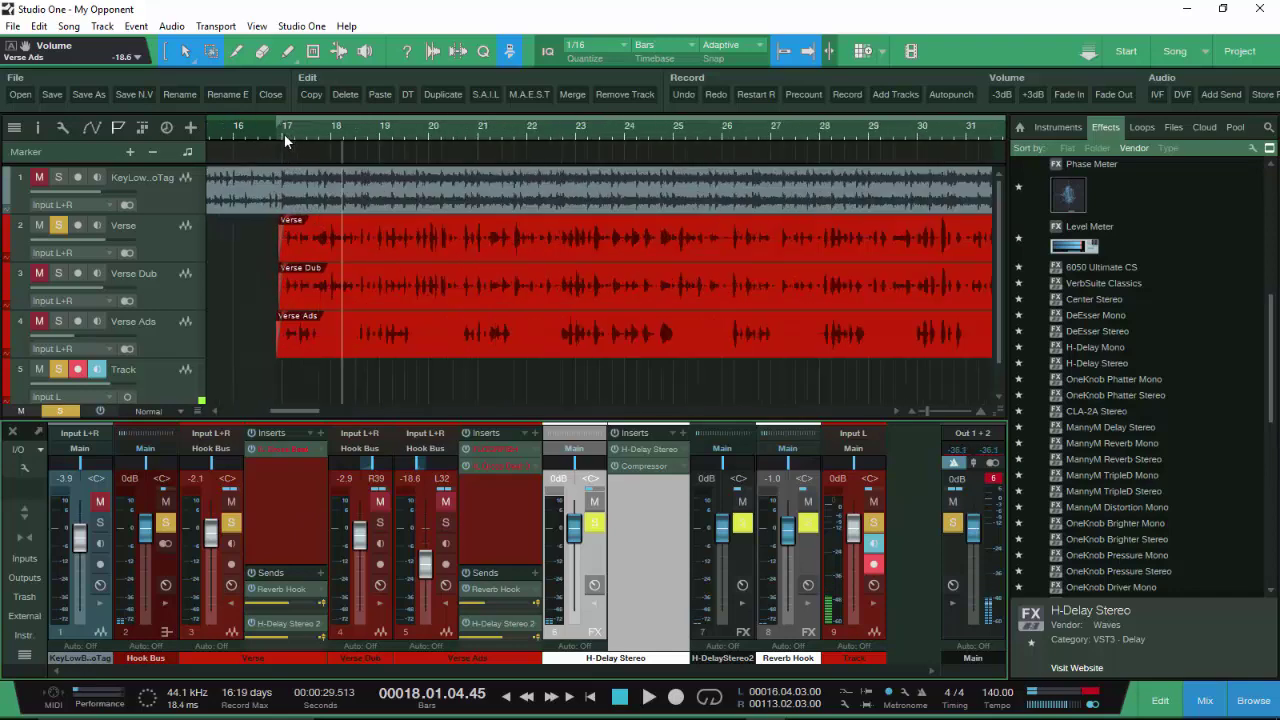
pyautogui.click(284, 133)
pyautogui.press('space')
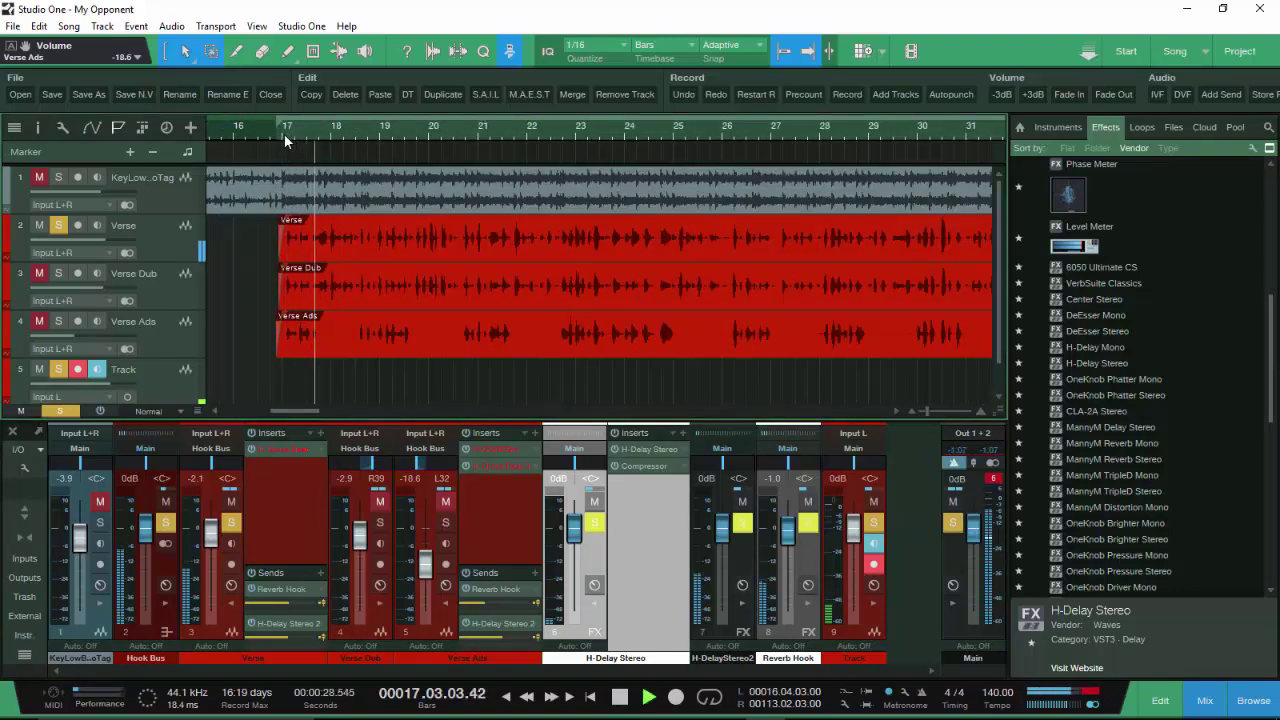
pyautogui.press('space')
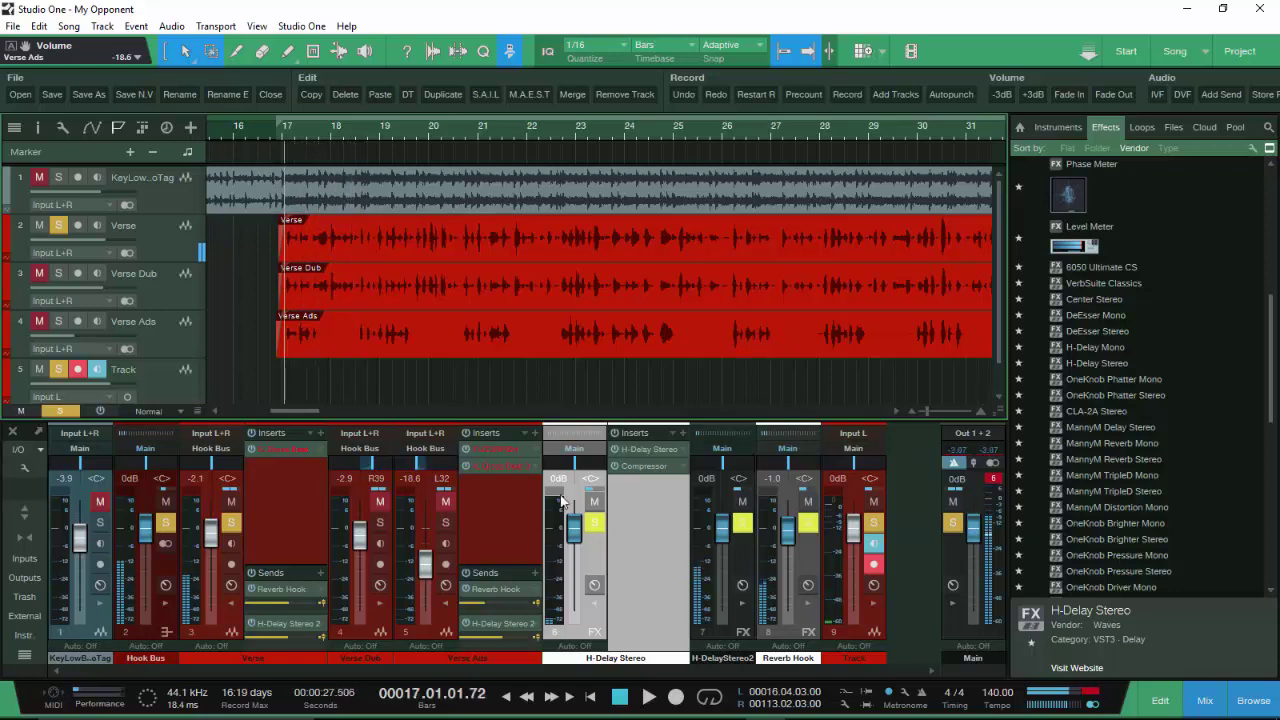
# - Open the H-Delay on the H-Delay Stereo channel, clear the solos, and play the mix with Verse Ads muted
pyautogui.click(645, 450)
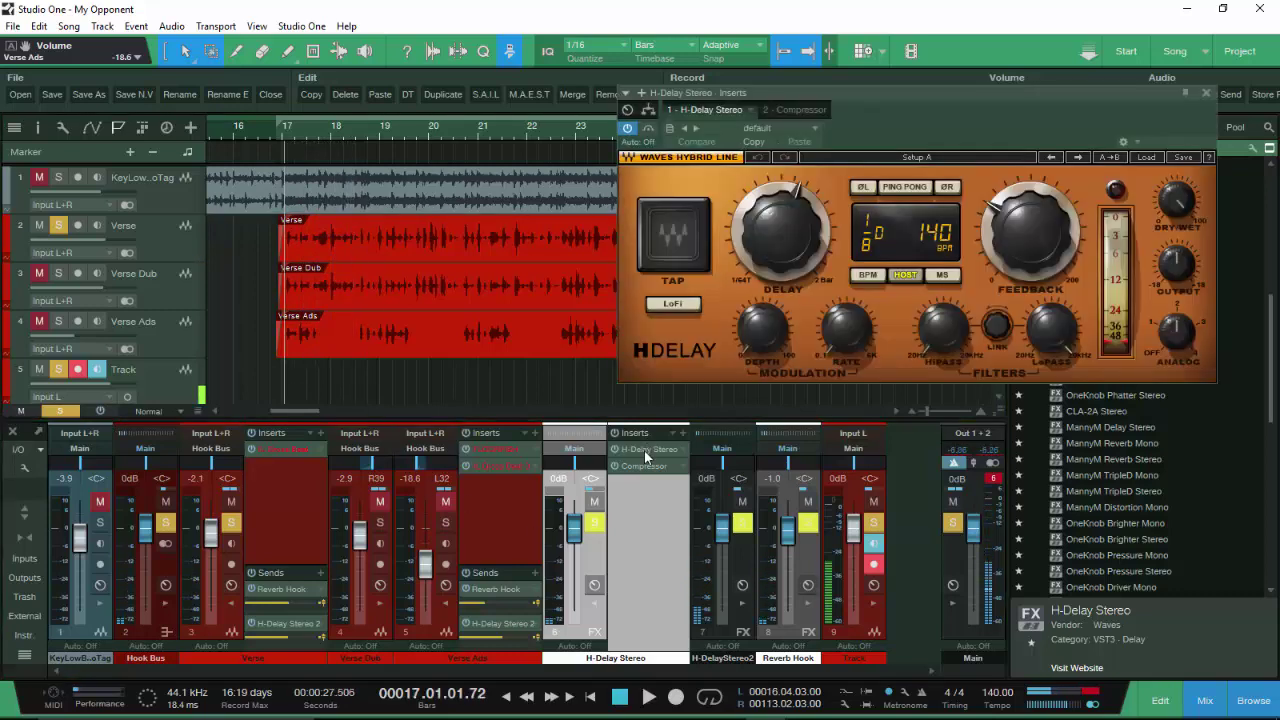
pyautogui.click(65, 409)
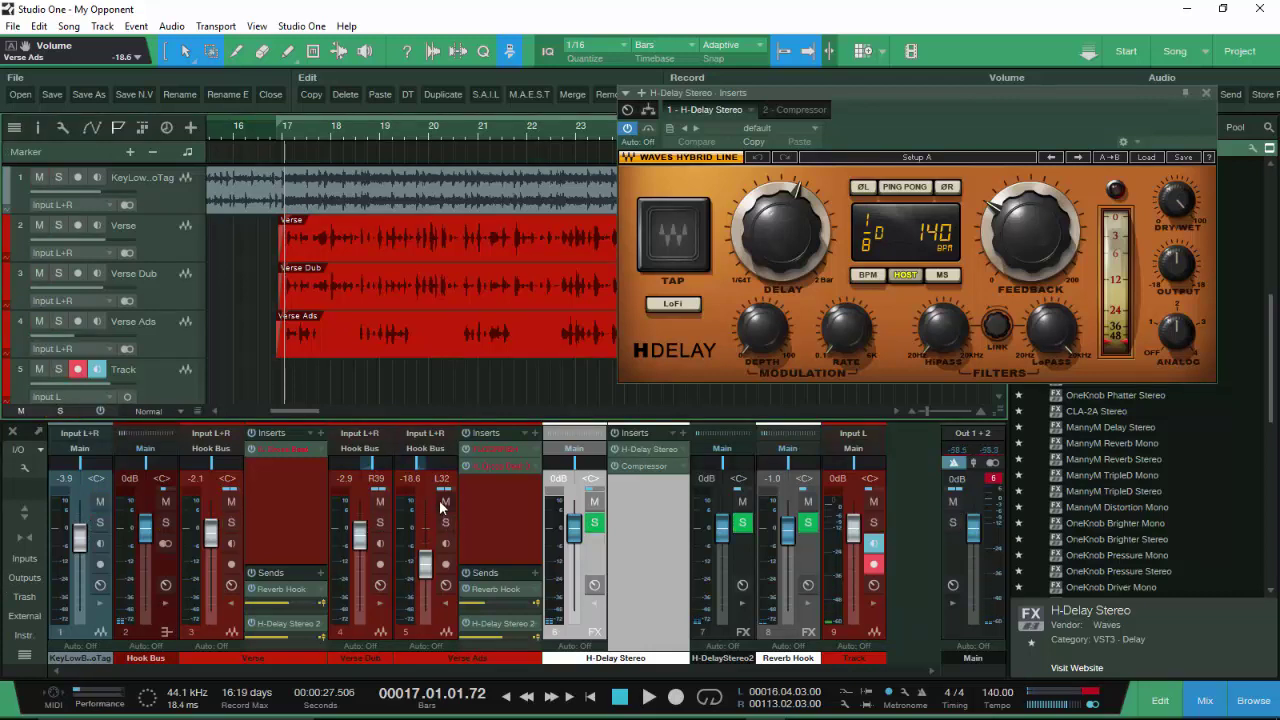
pyautogui.press('space')
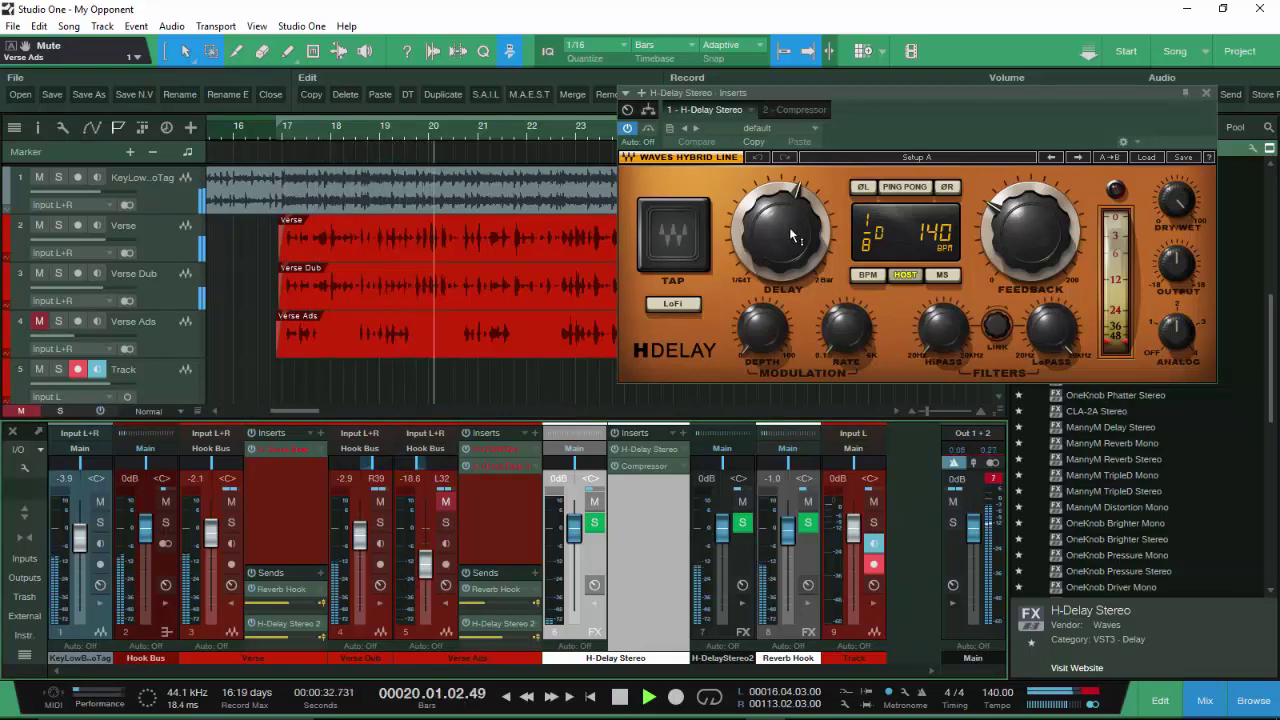
# - Set the H-Delay Stereo channel's delay time to 1/16T and its feedback to 16 while the mix plays
pyautogui.moveTo(793, 234); pyautogui.dragTo(793, 261)
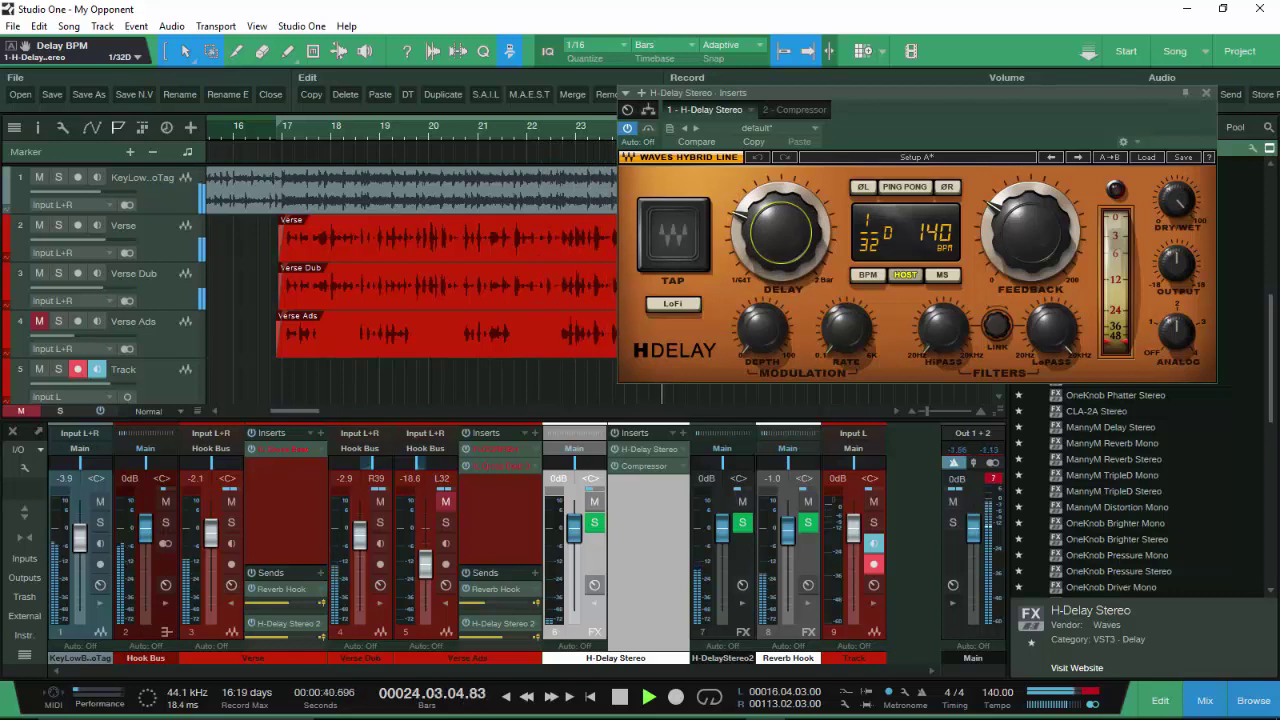
pyautogui.moveTo(793, 261); pyautogui.dragTo(793, 256)
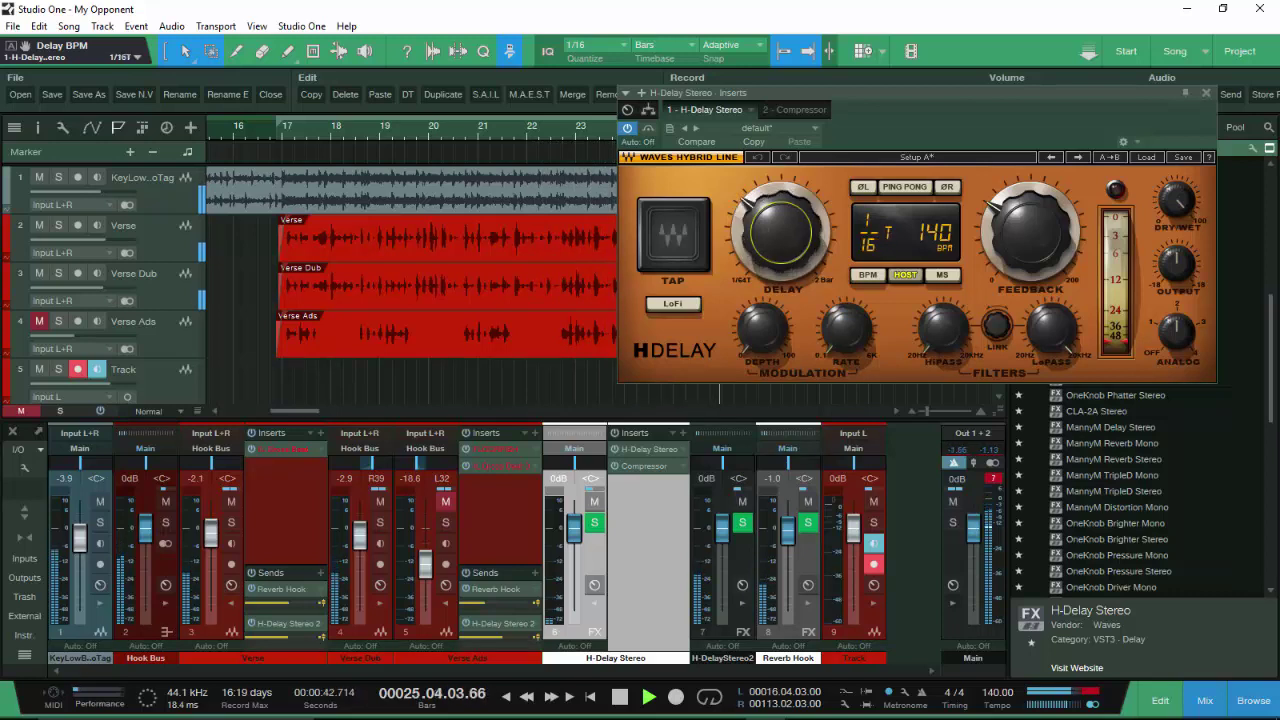
pyautogui.moveTo(1058, 236); pyautogui.dragTo(1058, 253)
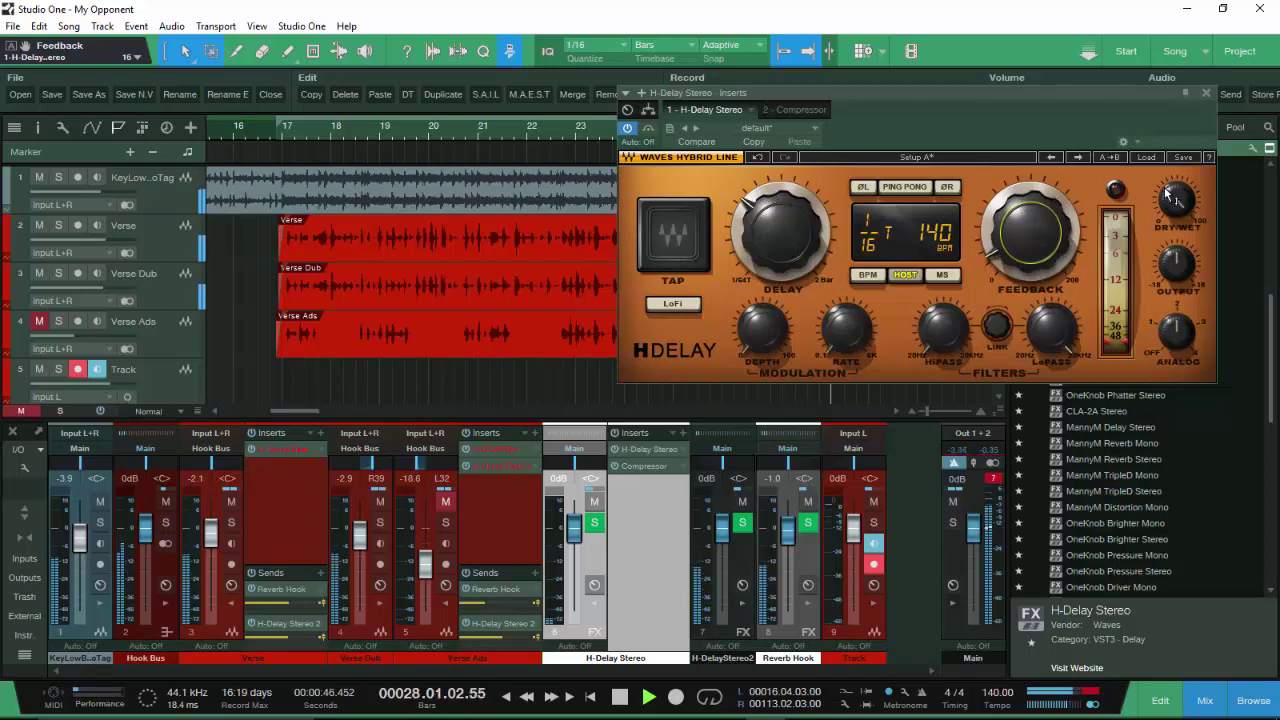
# - Set the H-Delay Stereo dry/wet mix to about 47 and turn Analog off
pyautogui.moveTo(1175, 205); pyautogui.dragTo(1175, 206)
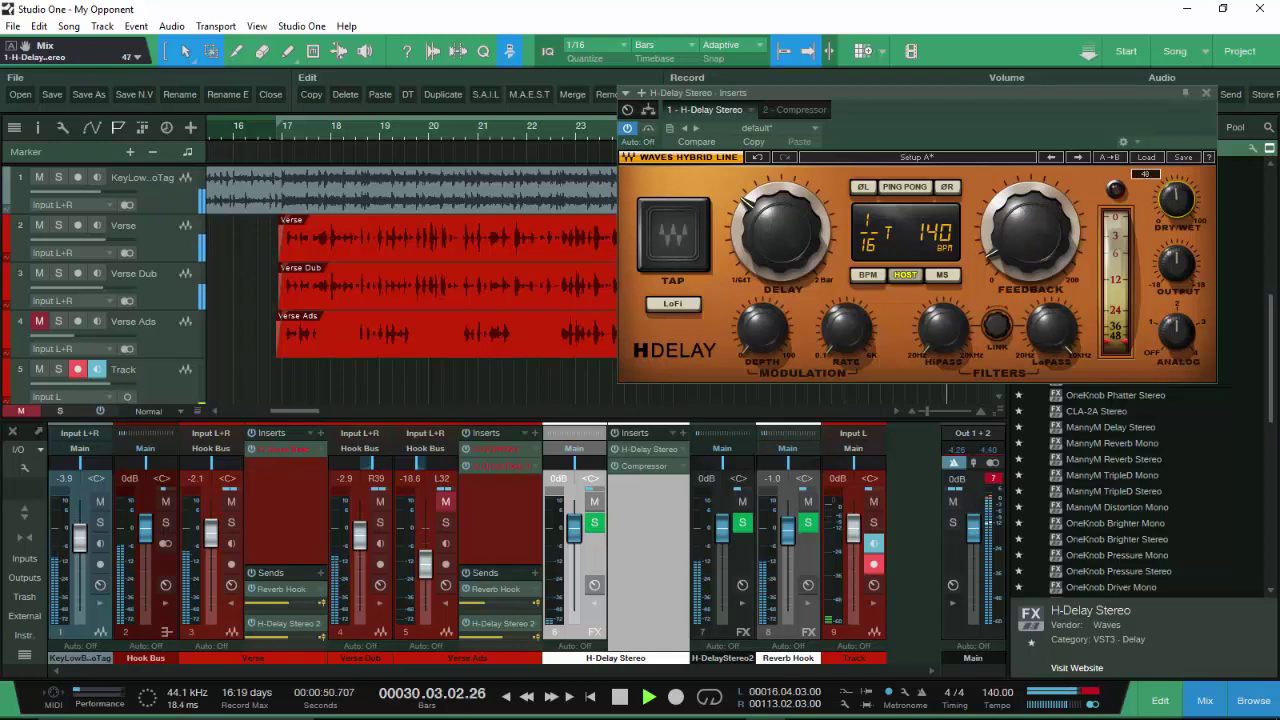
pyautogui.click(1176, 330)
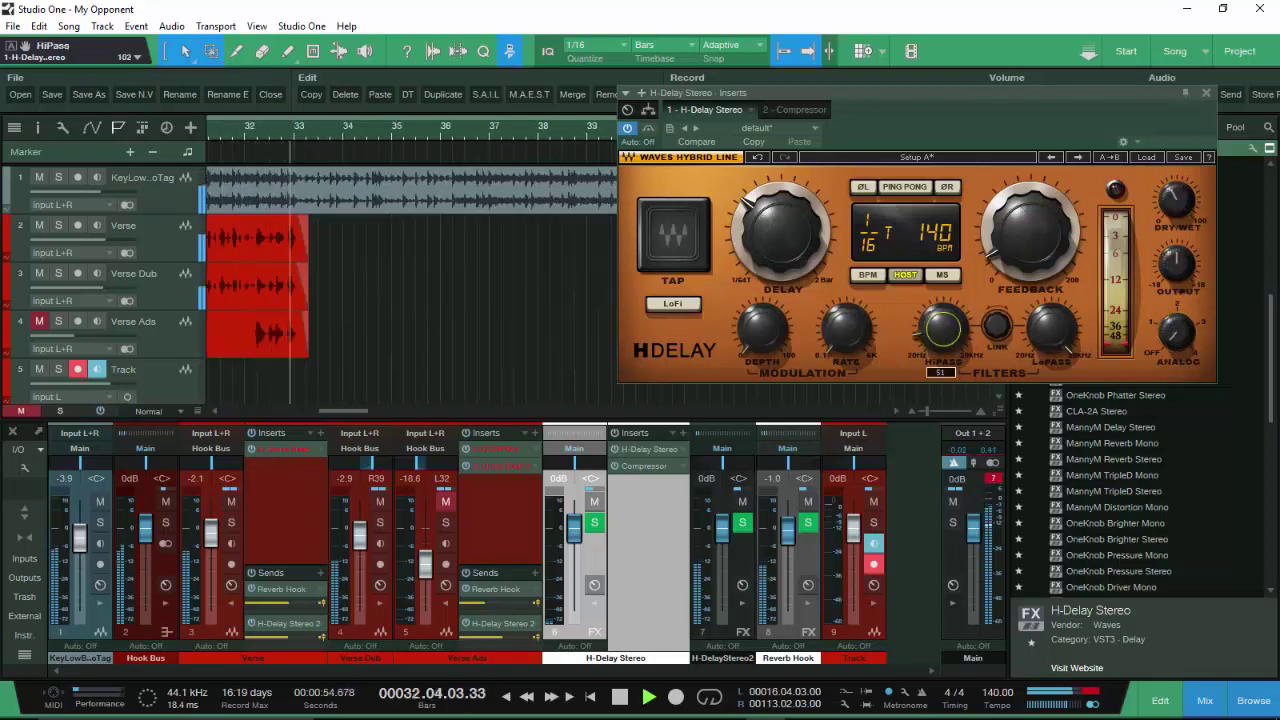
# - Set the H-Delay Stereo HiPass filter to 151 Hz and, with the mix restarted, lower the feedback to 15
pyautogui.moveTo(952, 338); pyautogui.dragTo(940, 338)
pyautogui.press('space')
pyautogui.press('space')
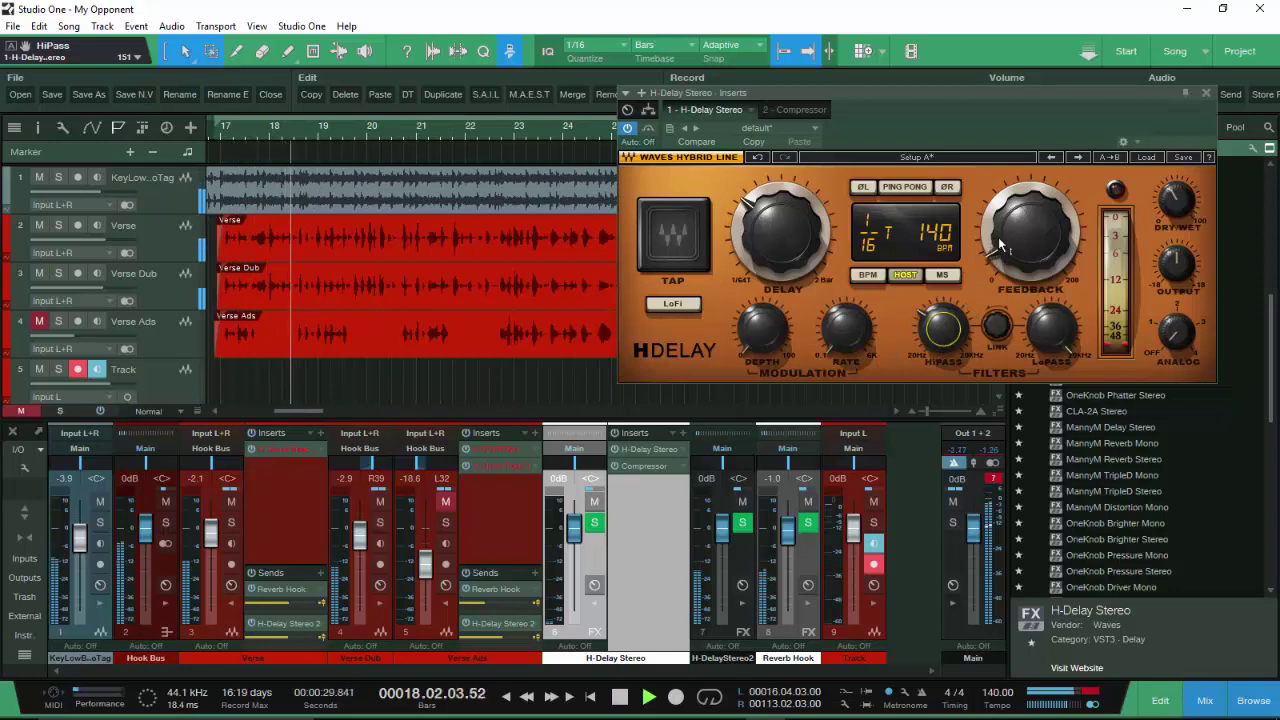
pyautogui.moveTo(1003, 243)
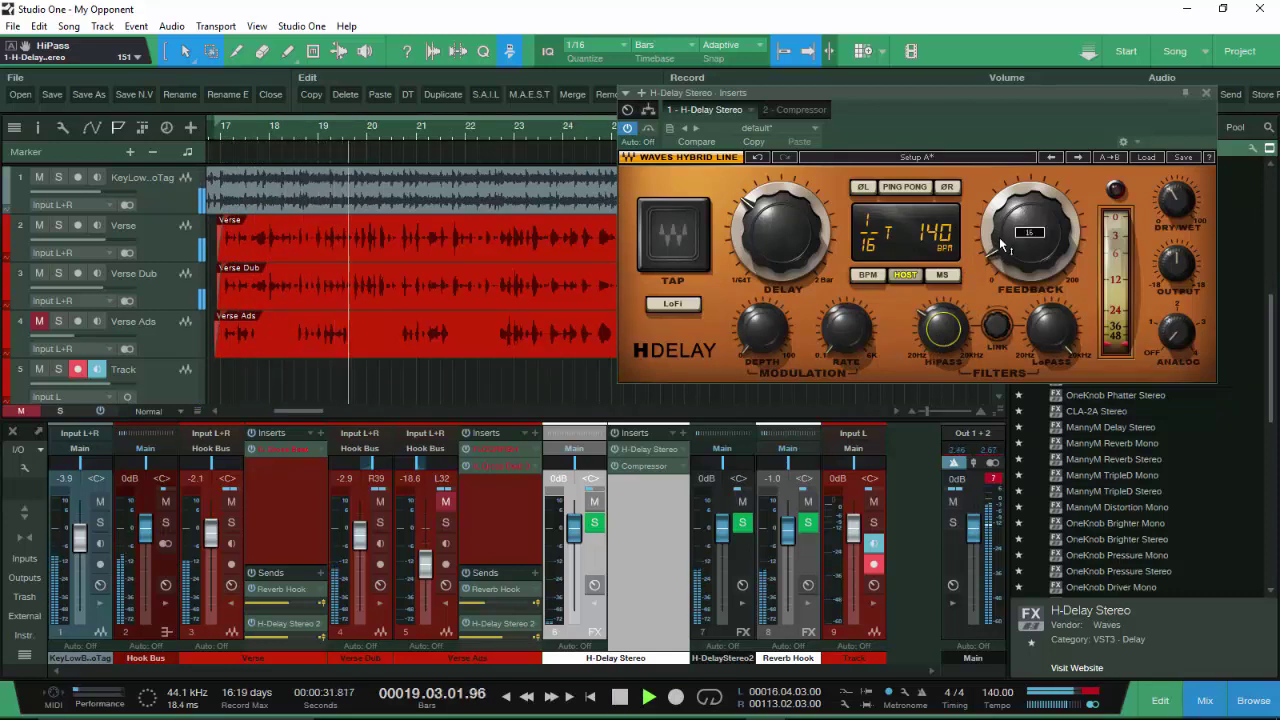
pyautogui.moveTo(1003, 243); pyautogui.dragTo(1003, 247)
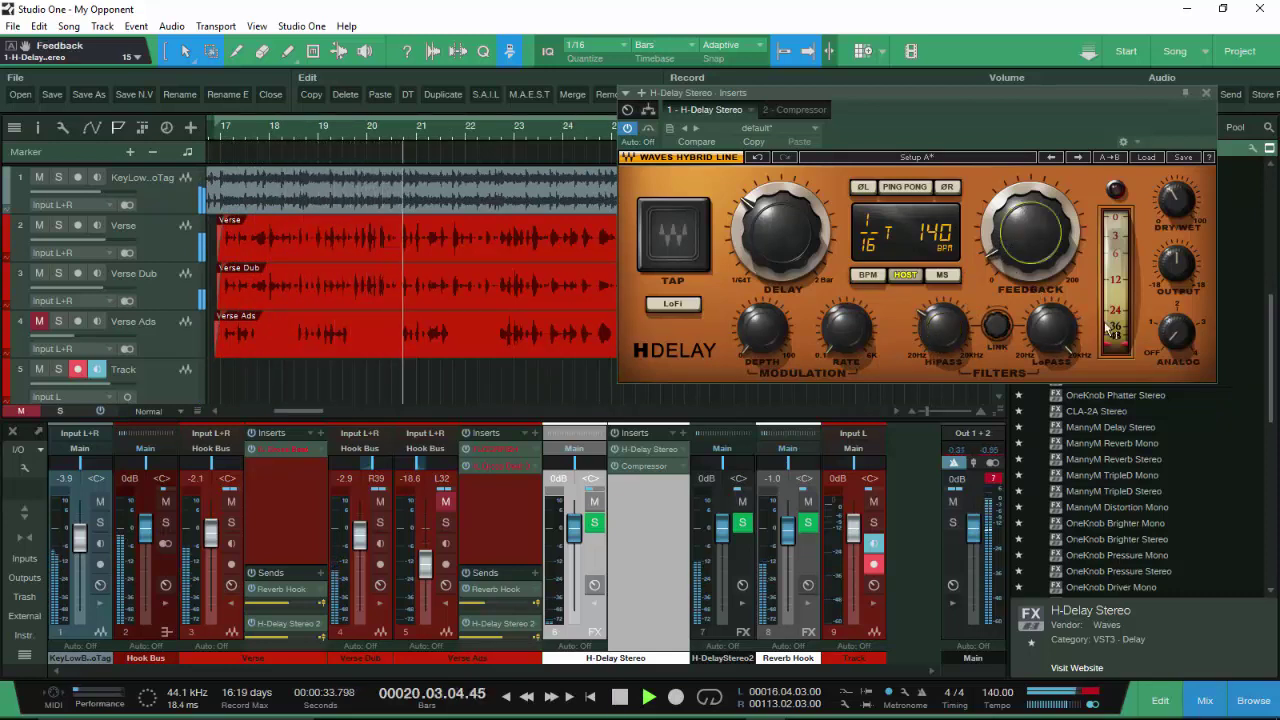
# - Lower the H-Delay Stereo output to -7.5 dB and try a 1/32 delay time while the mix plays
pyautogui.click(1177, 262)
pyautogui.moveTo(1177, 262); pyautogui.dragTo(1177, 270)
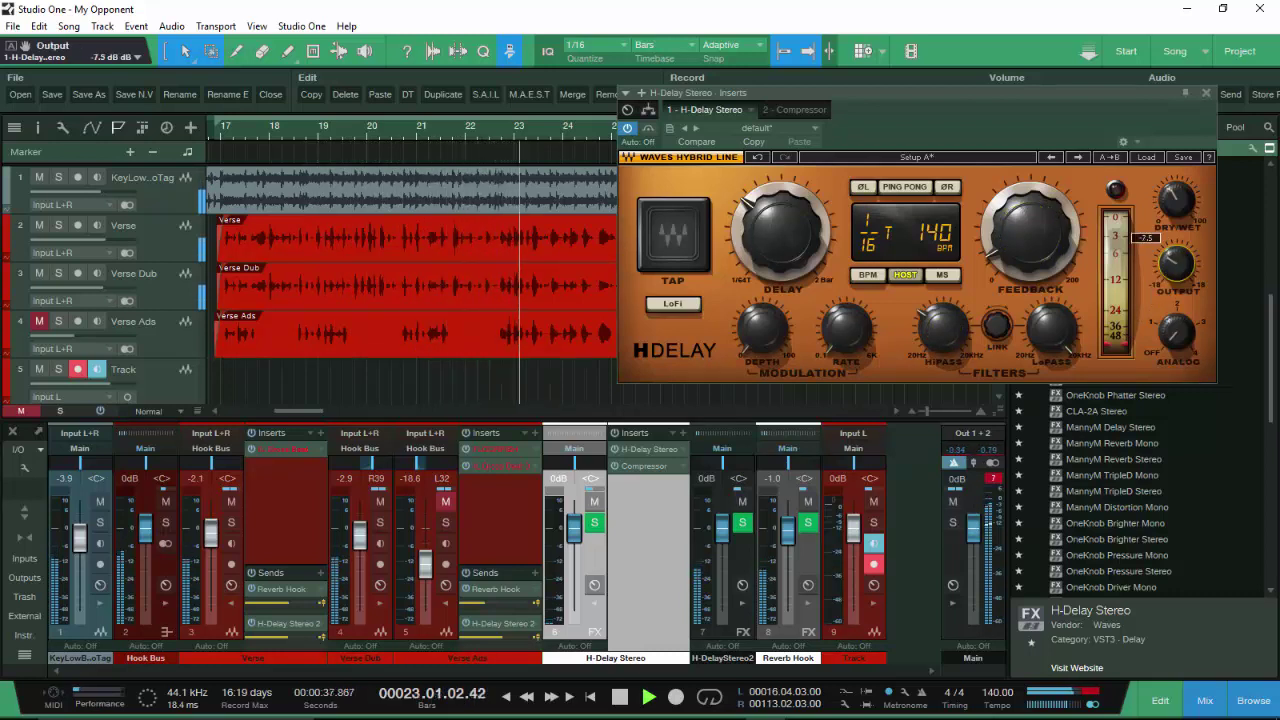
pyautogui.moveTo(763, 262); pyautogui.dragTo(763, 264)
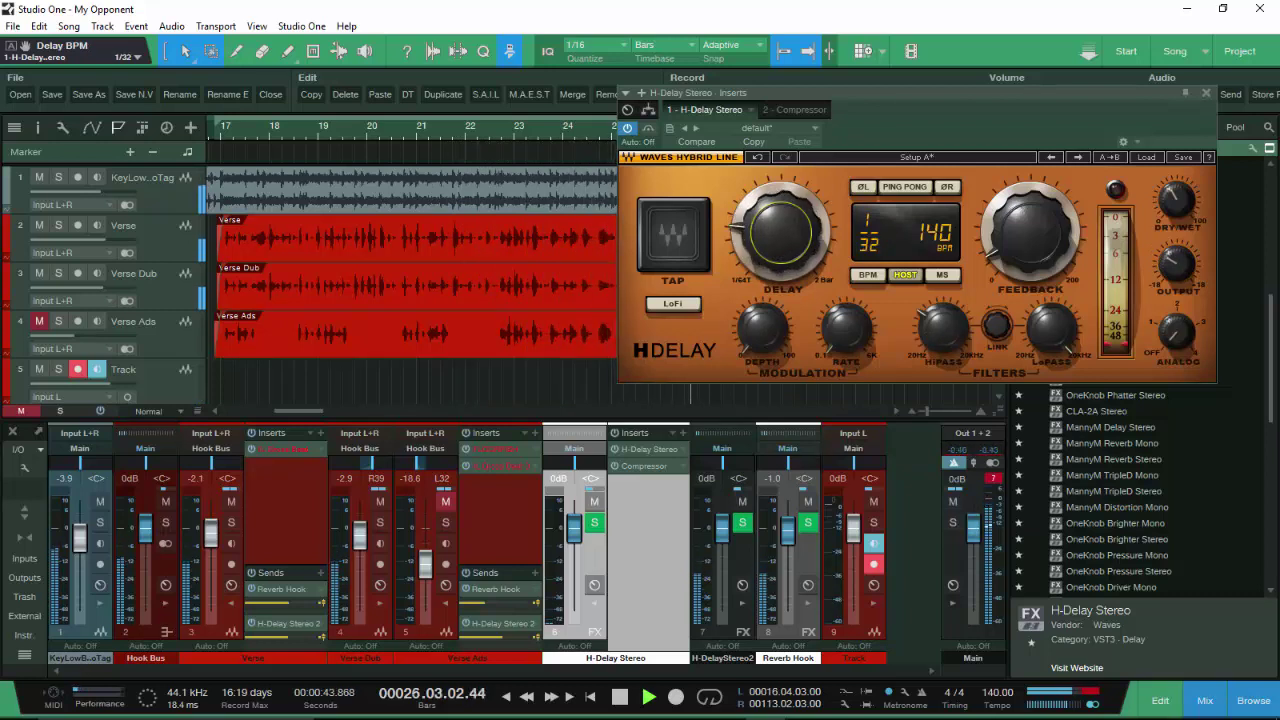
pyautogui.press('space')
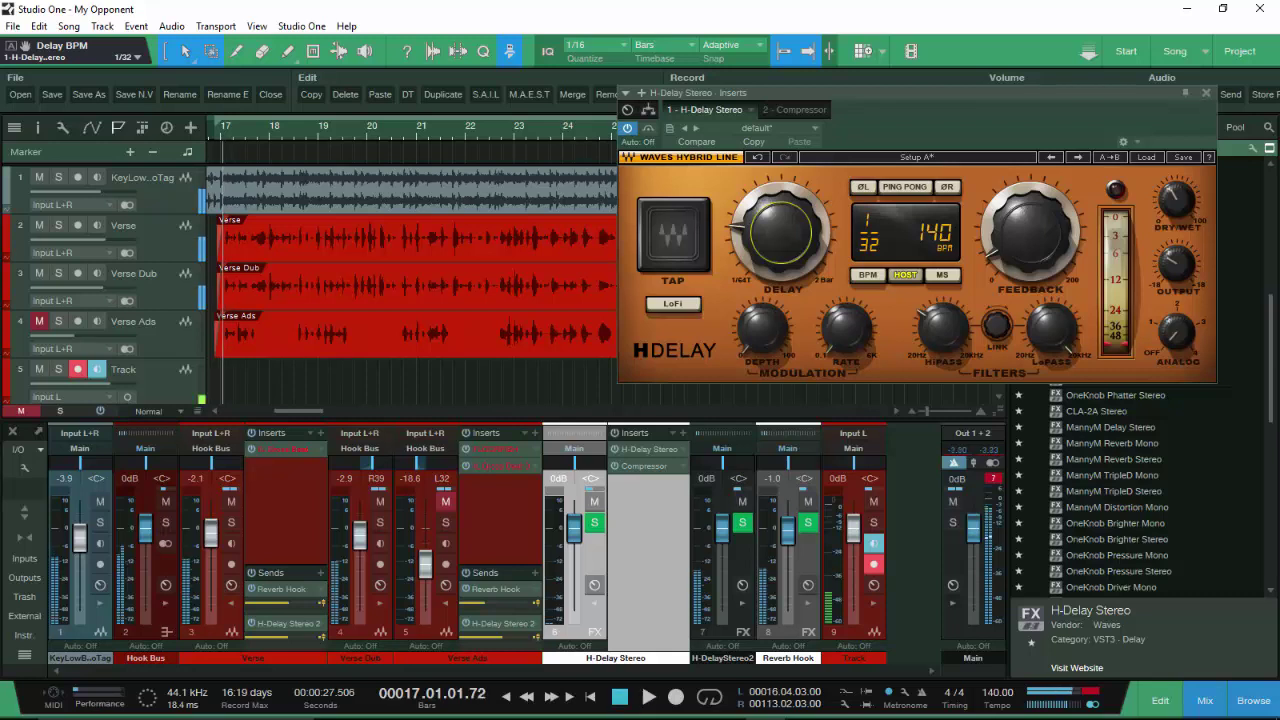
# - Solo the Verse track, restart playback, and set the H-Delay Stereo delay time to 1/16T
pyautogui.click(230, 523)
pyautogui.press('space')
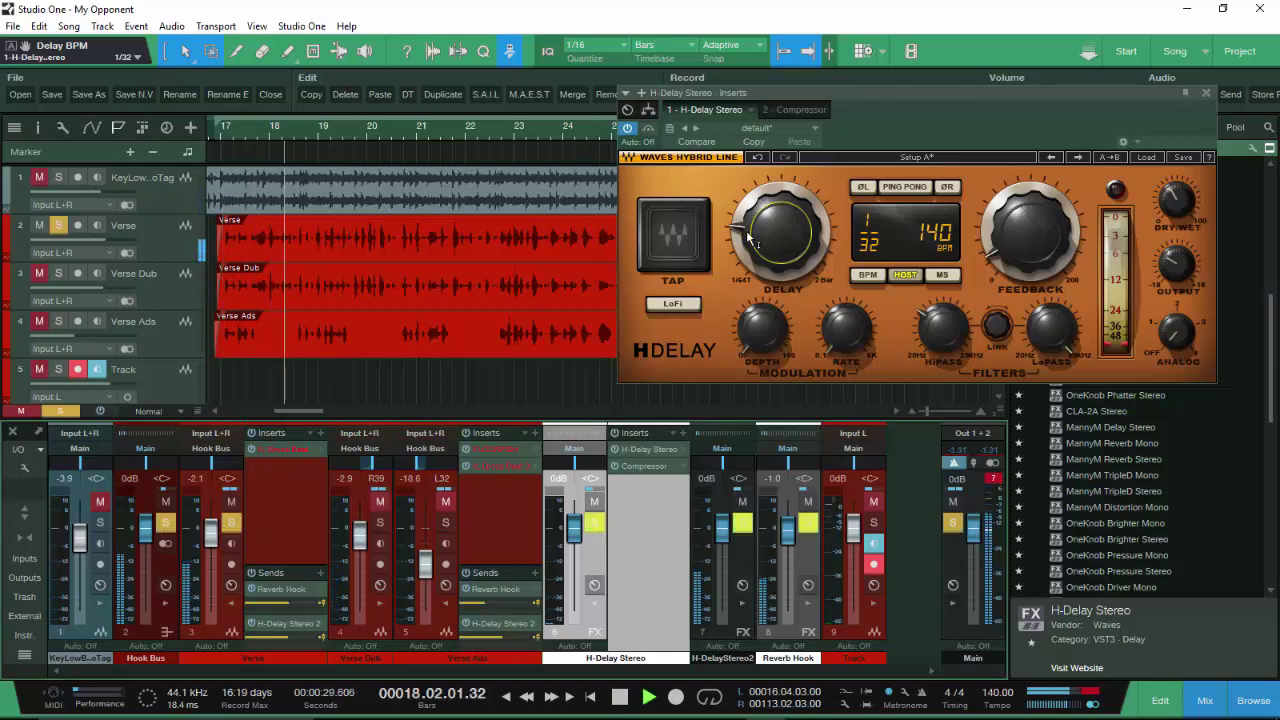
pyautogui.moveTo(780, 230); pyautogui.dragTo(780, 212)
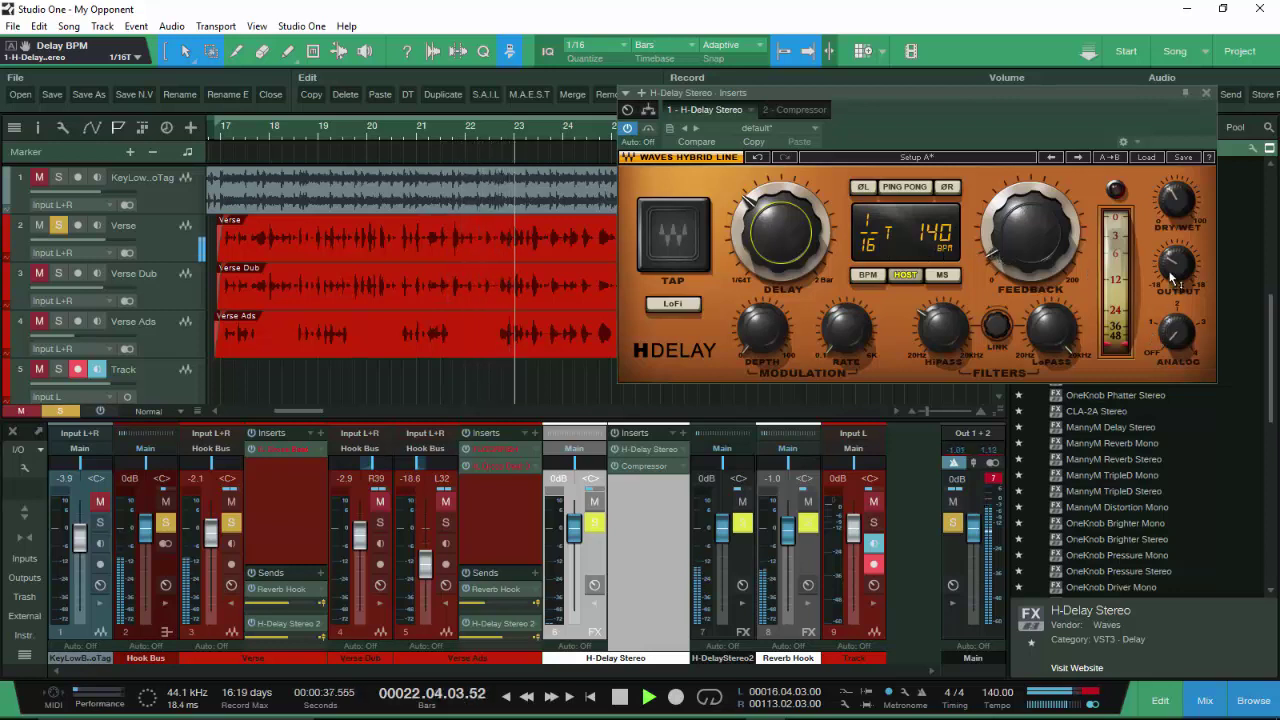
# - Readjust the H-Delay Stereo output level and turn LoFi on
pyautogui.moveTo(1176, 262)
pyautogui.moveTo(1176, 262); pyautogui.dragTo(1176, 267)
pyautogui.click(671, 304)
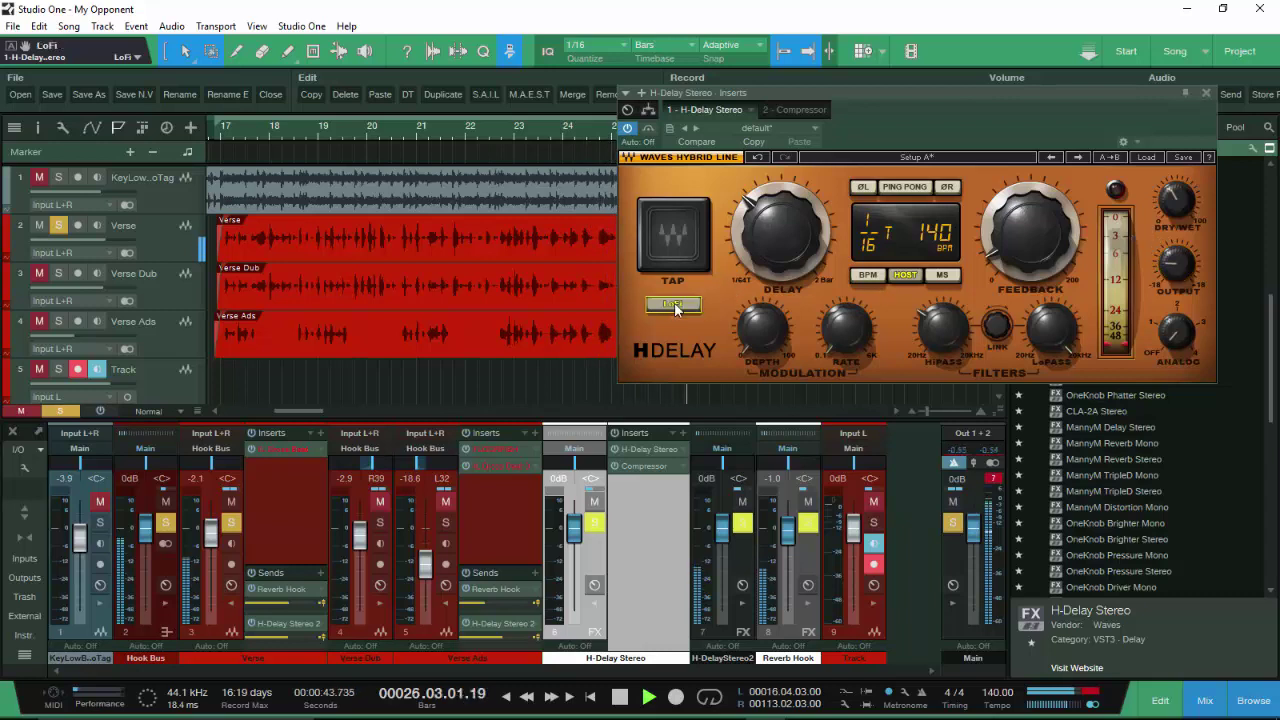
# - Unsolo Verse, set its H-Delay Stereo 2 send level to -14.6 dB, and replay the mix
pyautogui.click(233, 522)
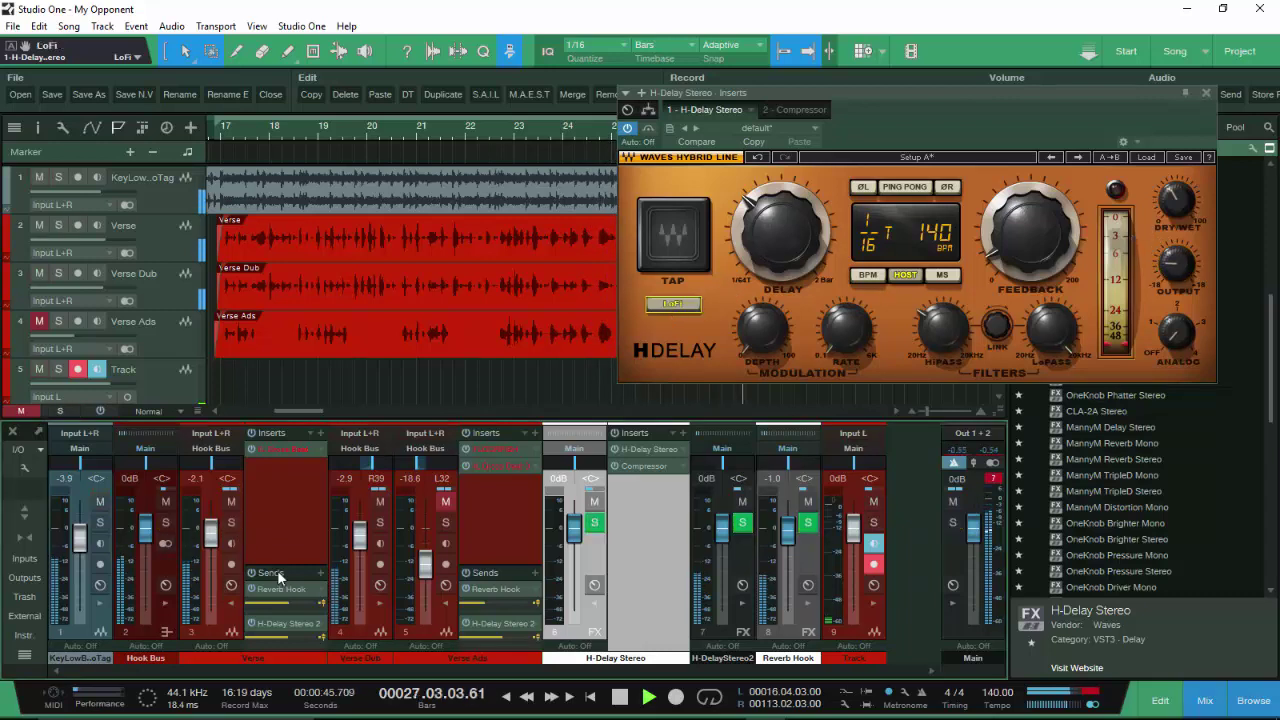
pyautogui.moveTo(287, 640); pyautogui.dragTo(284, 634)
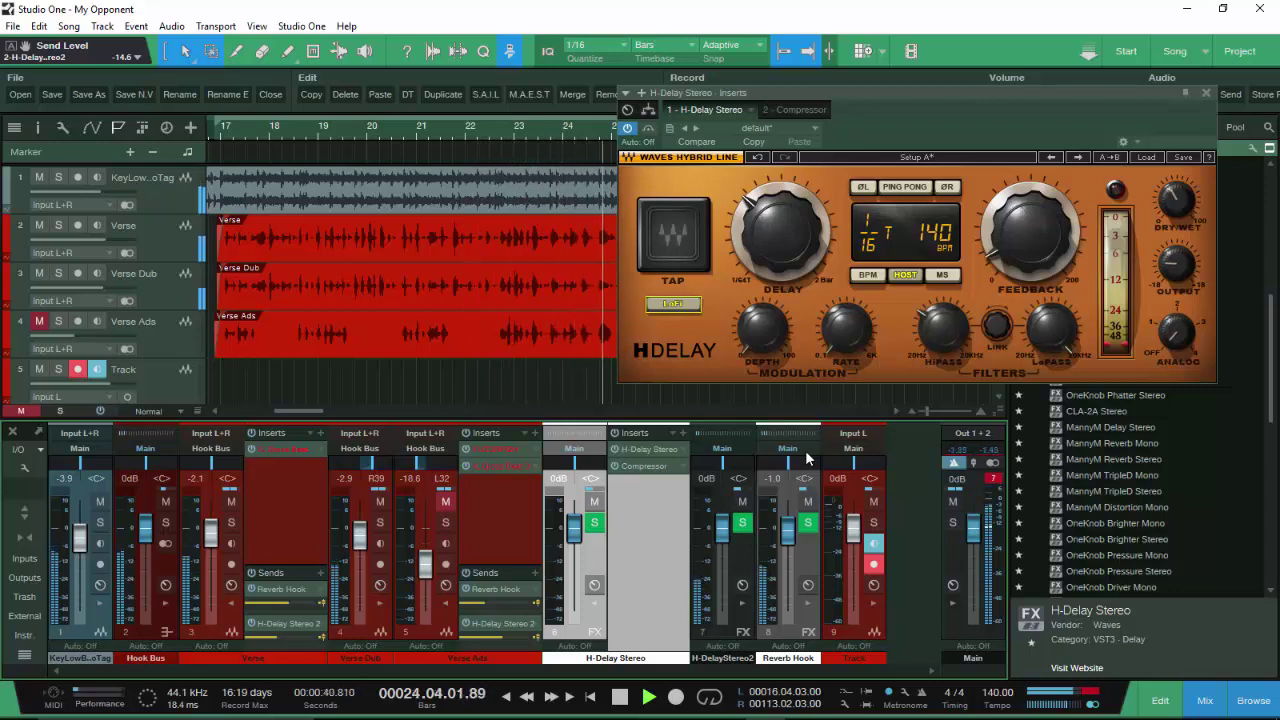
pyautogui.press('space')
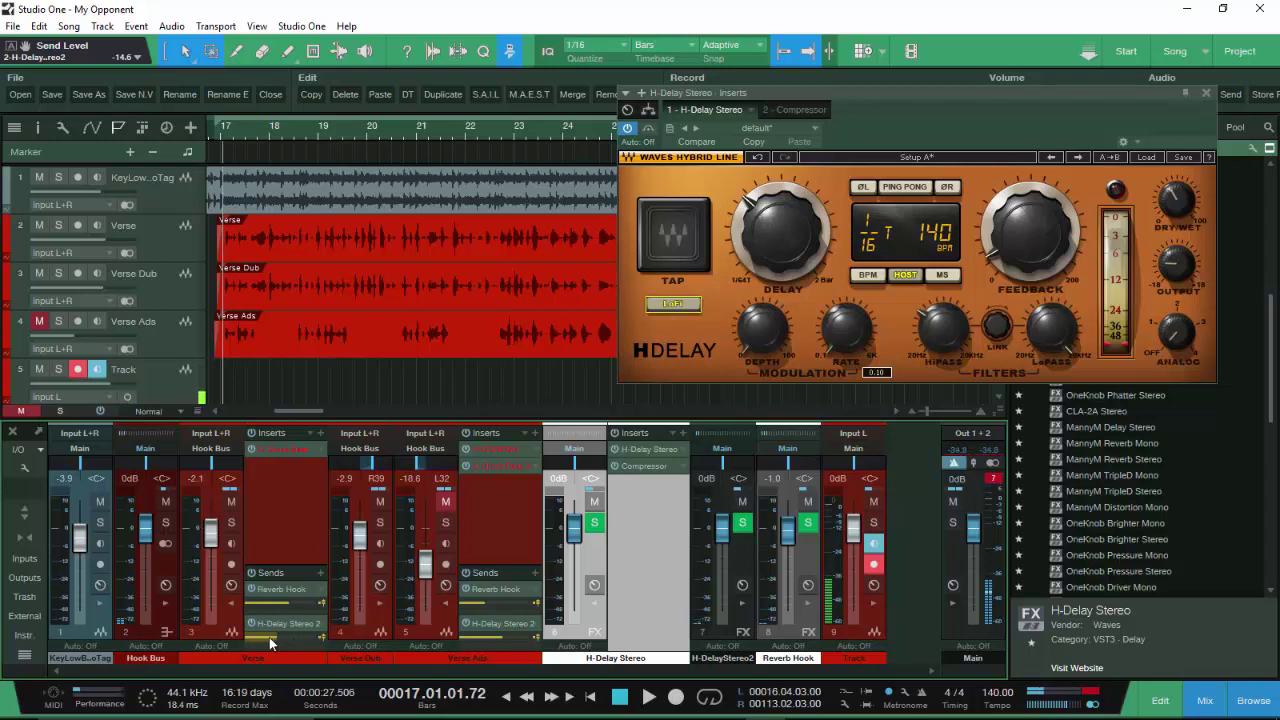
pyautogui.press('space')
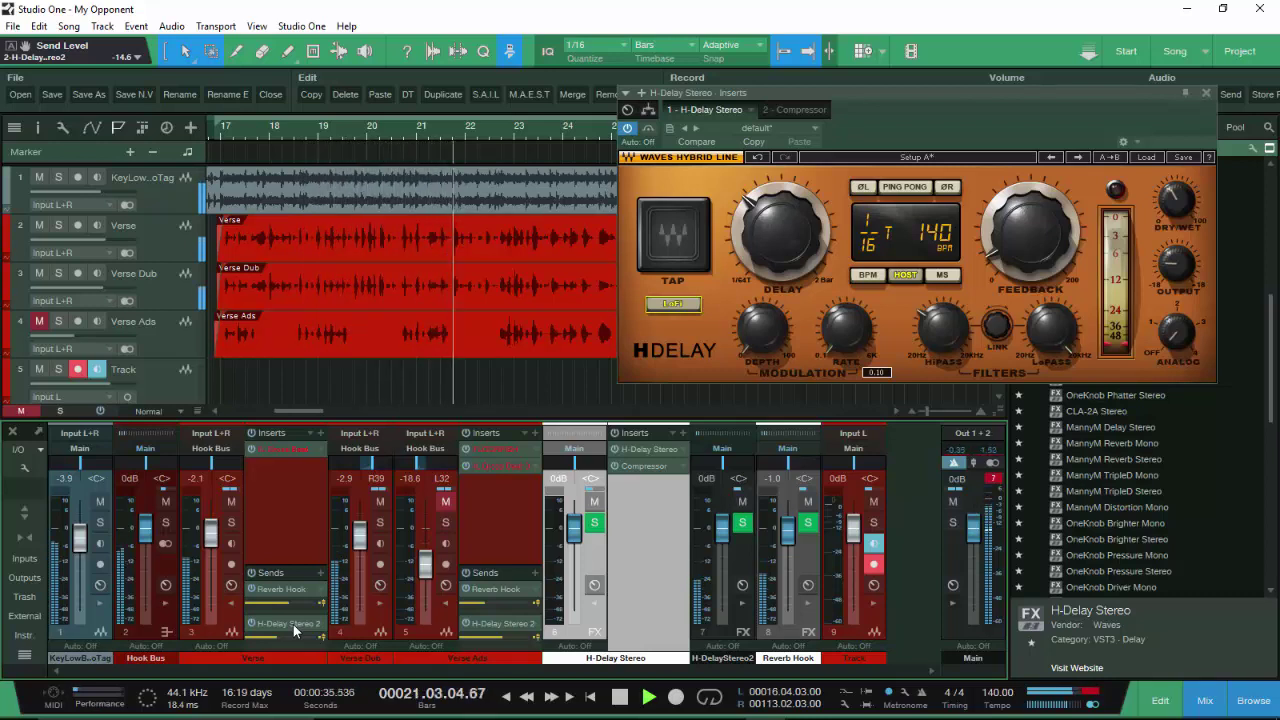
# - Unmute Verse Ads and play the full mix again from bar 17
pyautogui.press('space')
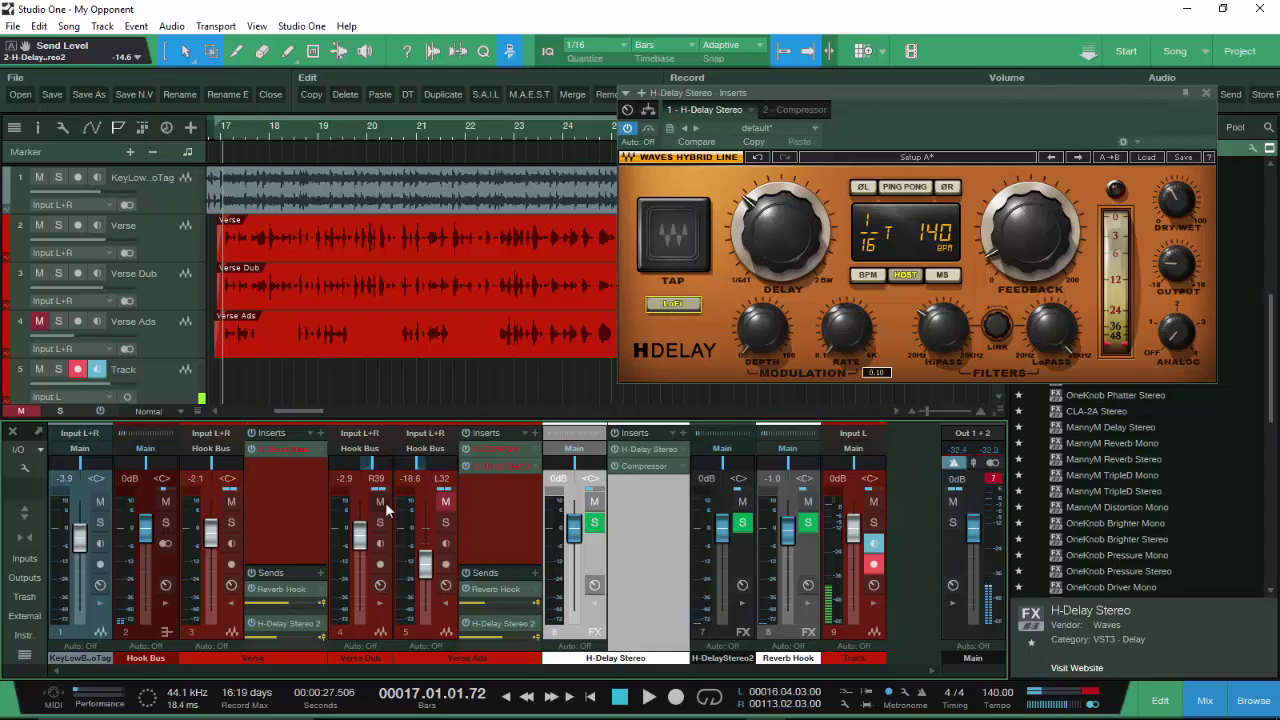
pyautogui.click(441, 502)
pyautogui.press('space')
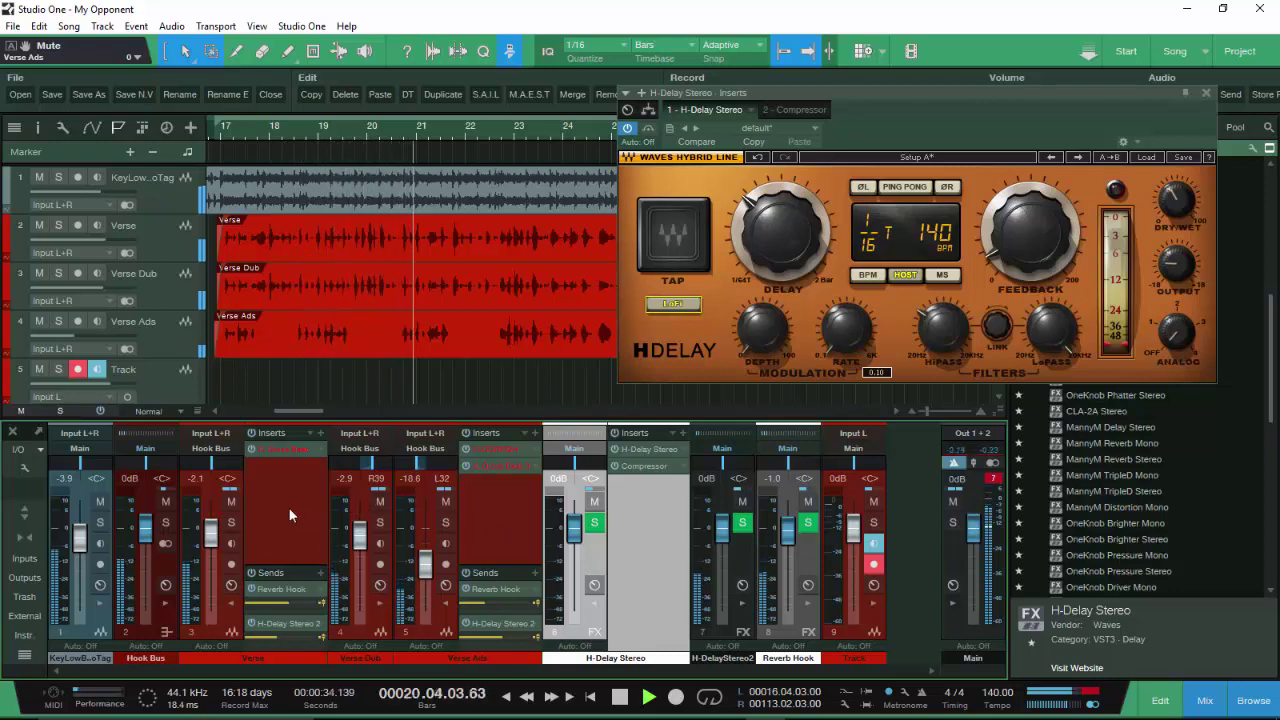
# - Listen to Verse, Verse Dub, Verse Ads and Track soloed, stop playback, and clear all solos
pyautogui.click(231, 523)
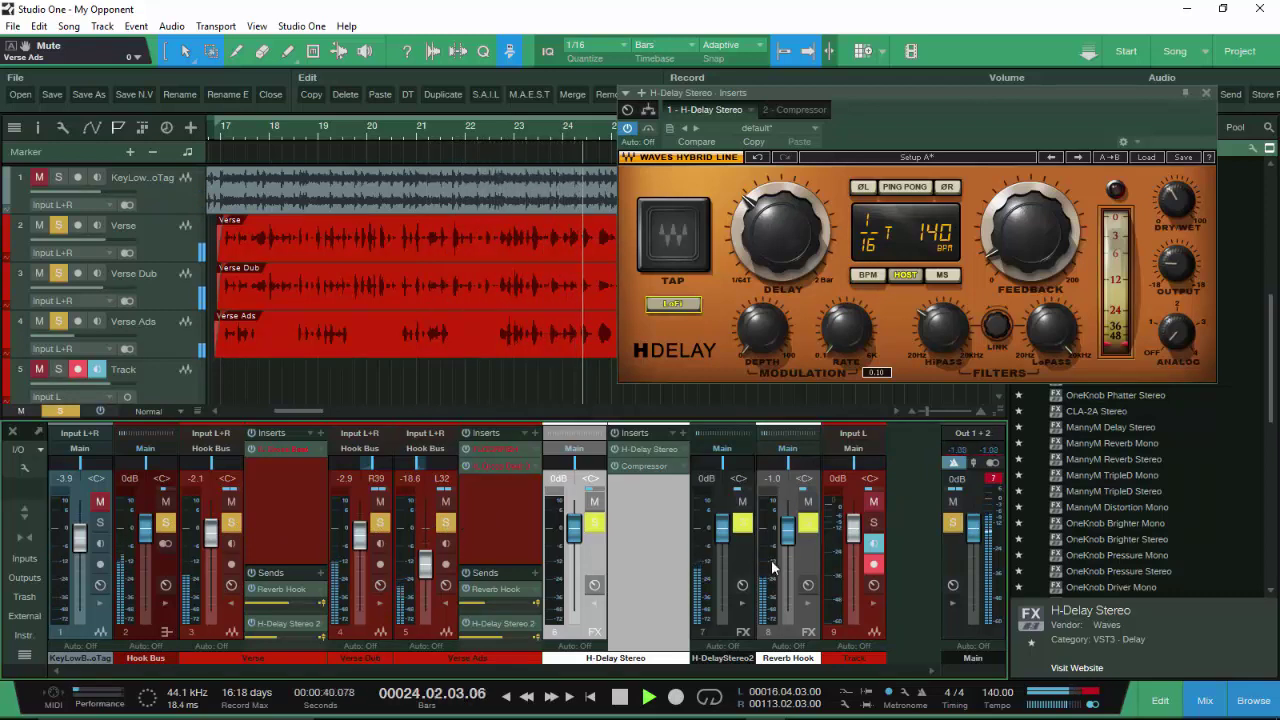
pyautogui.click(872, 522)
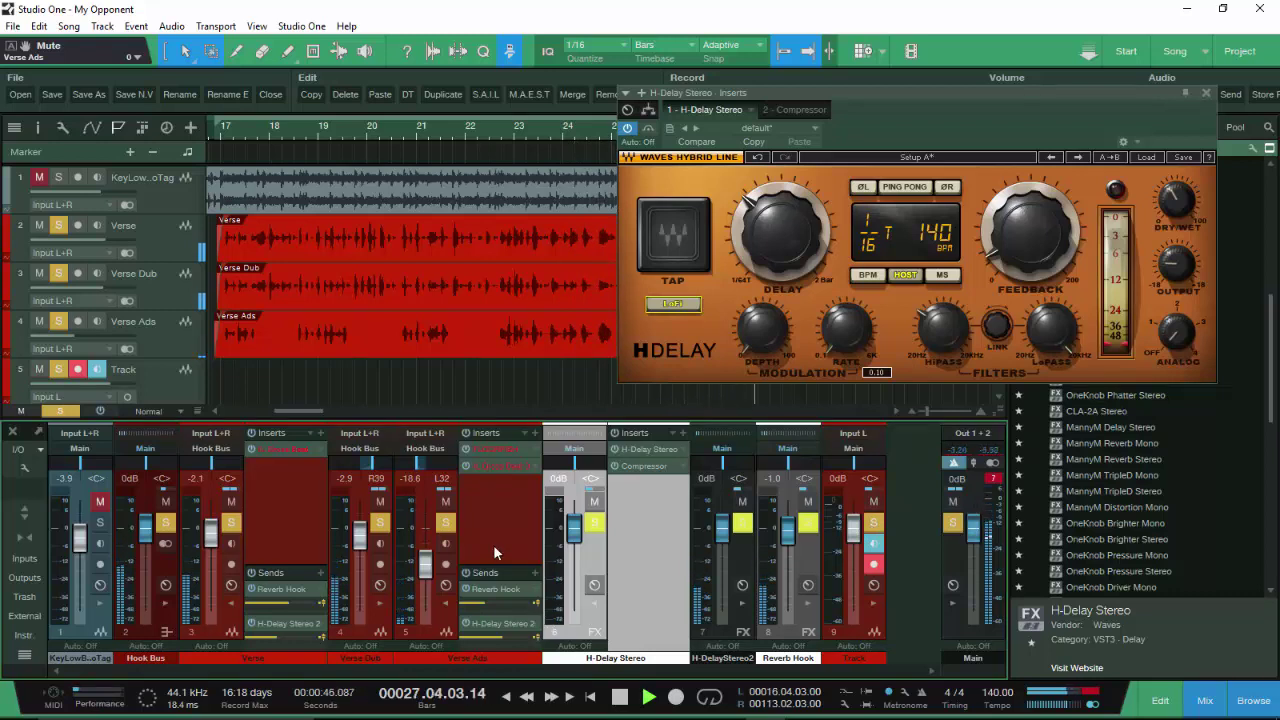
pyautogui.press('space')
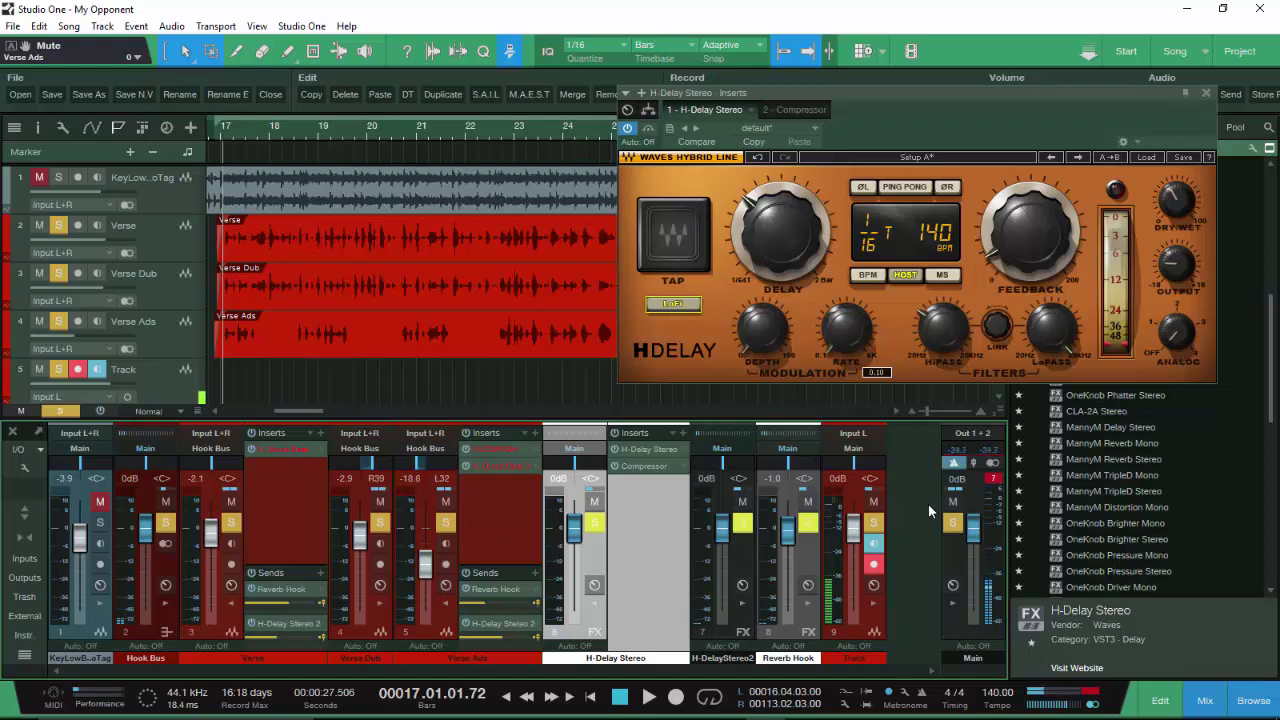
pyautogui.moveTo(873, 522); pyautogui.dragTo(380, 522)
pyautogui.click(59, 411)
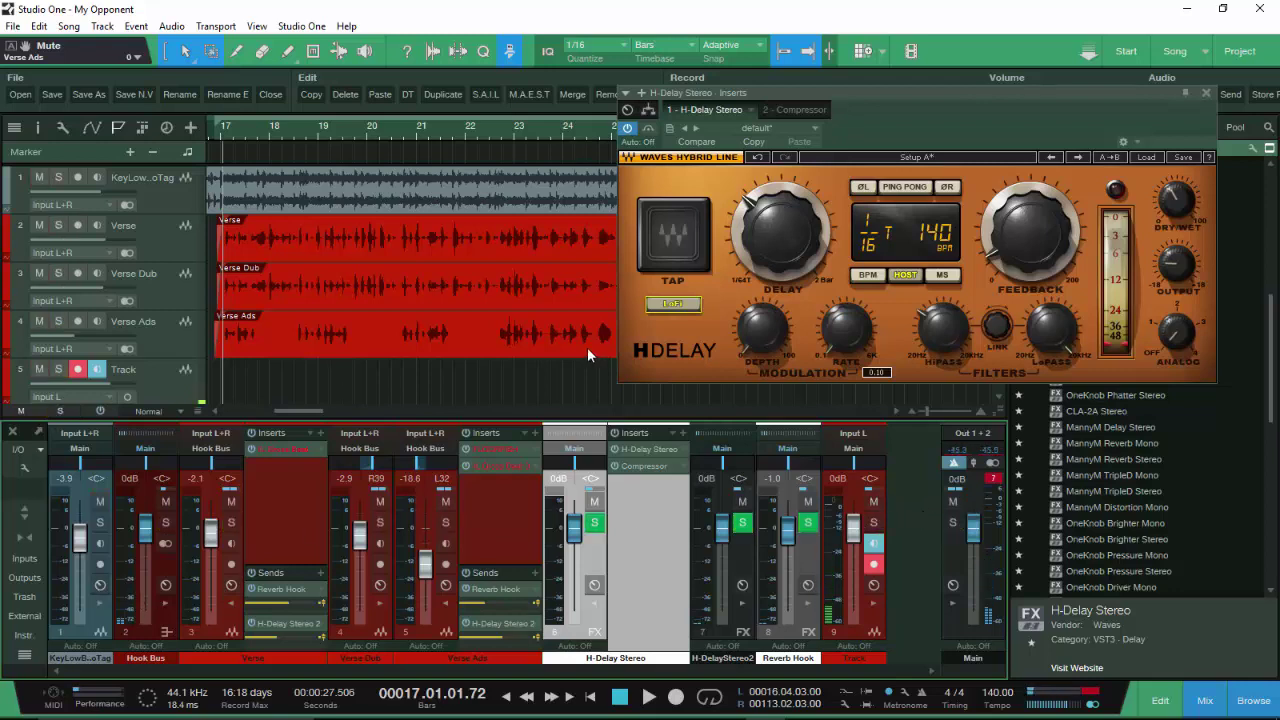